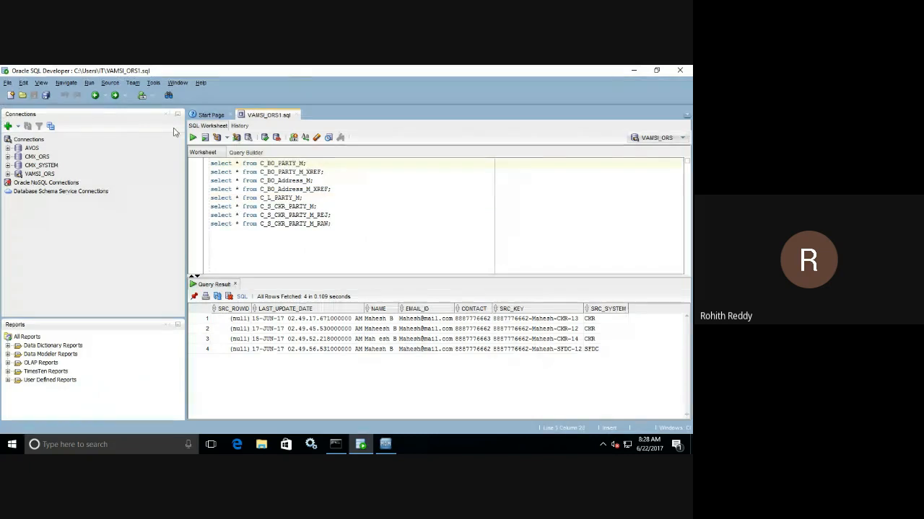
# Run the select query on C_BO_PARTY_M to view the party records.
pyautogui.hotkey('ctrl', 'Return')
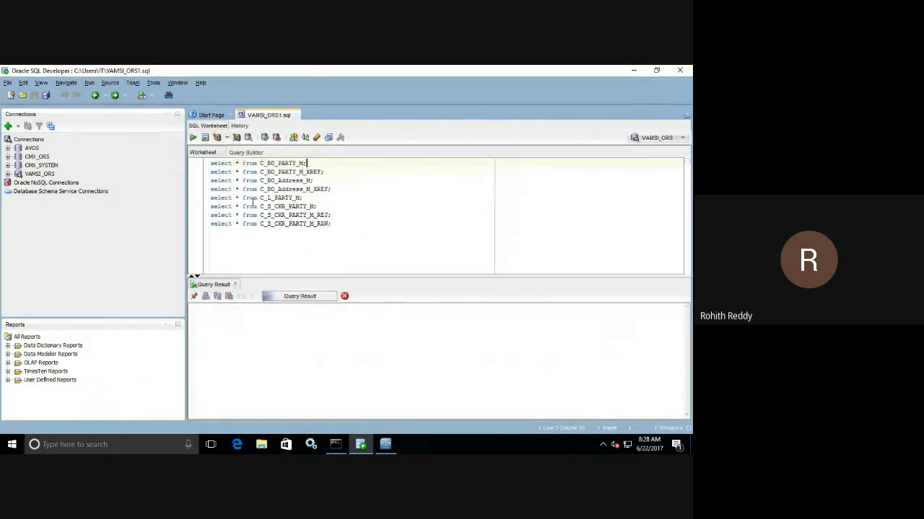
pyautogui.moveTo(351, 415); pyautogui.dragTo(282, 398)
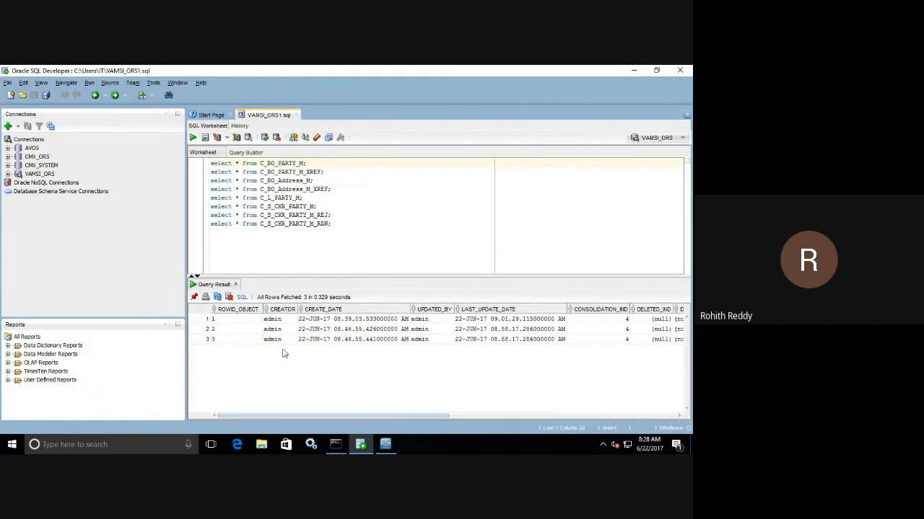
# Switch to the Informatica MDM Hub Console, open Match/Merge Setup for Base Object Party M, and widen its details area.
pyautogui.click(385, 444)
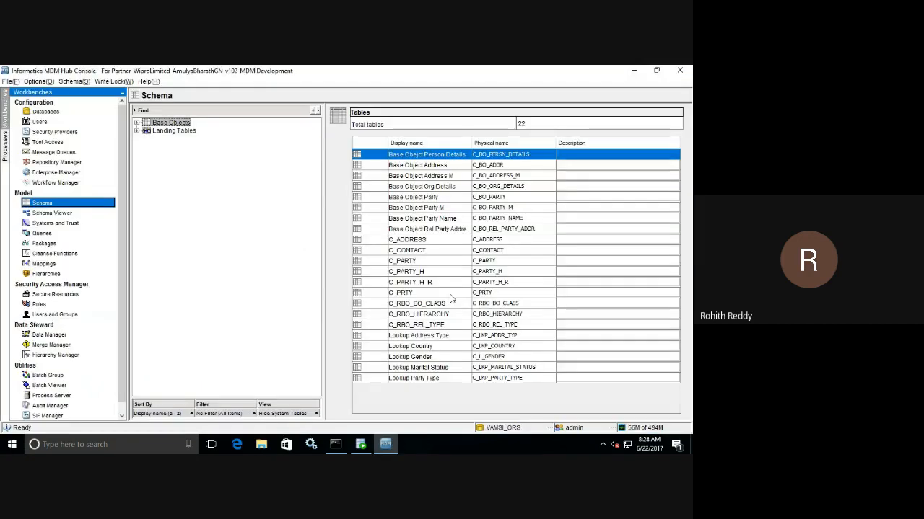
pyautogui.click(136, 123)
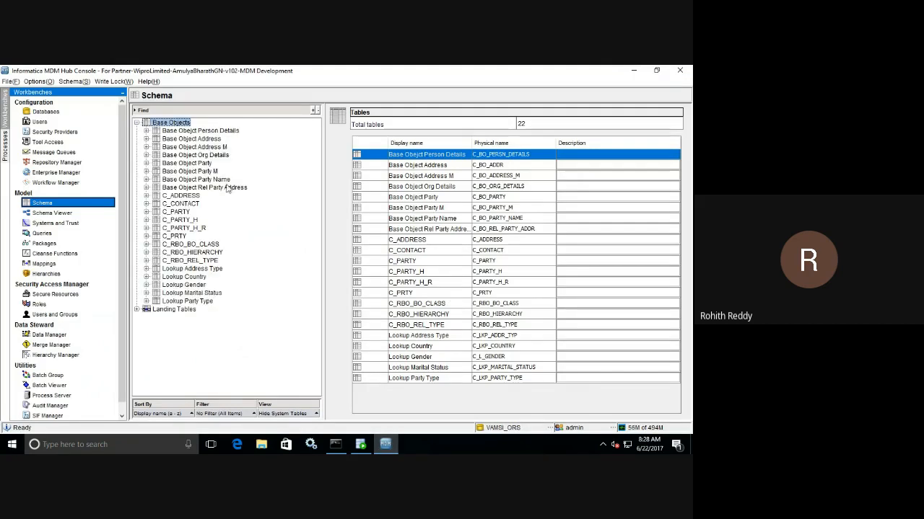
pyautogui.click(145, 171)
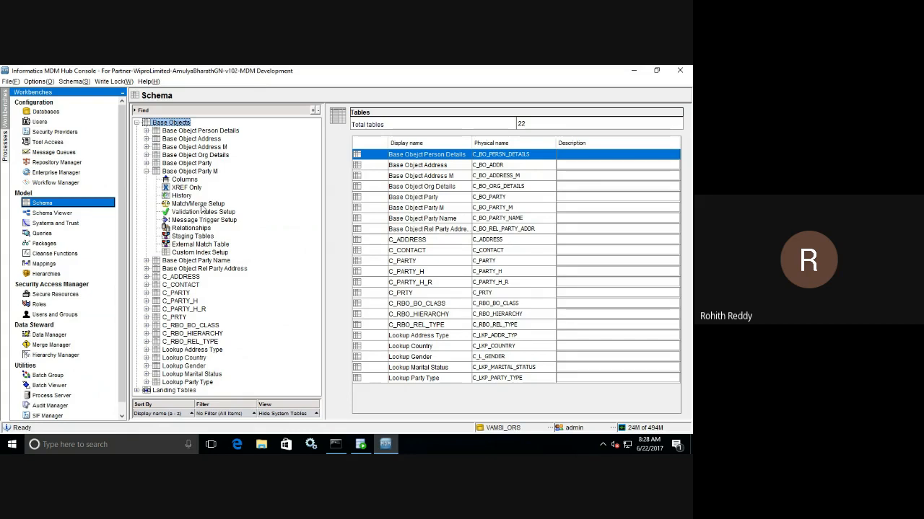
pyautogui.click(202, 208)
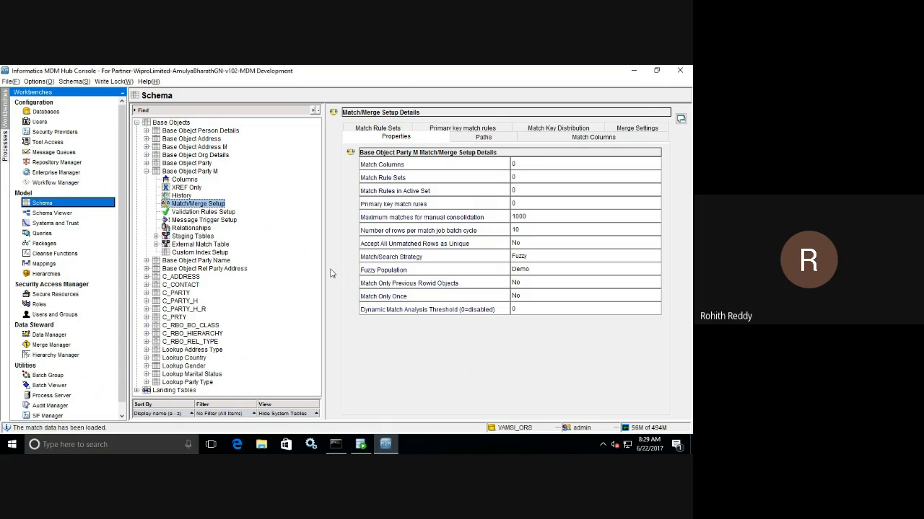
pyautogui.moveTo(323, 269); pyautogui.dragTo(278, 267)
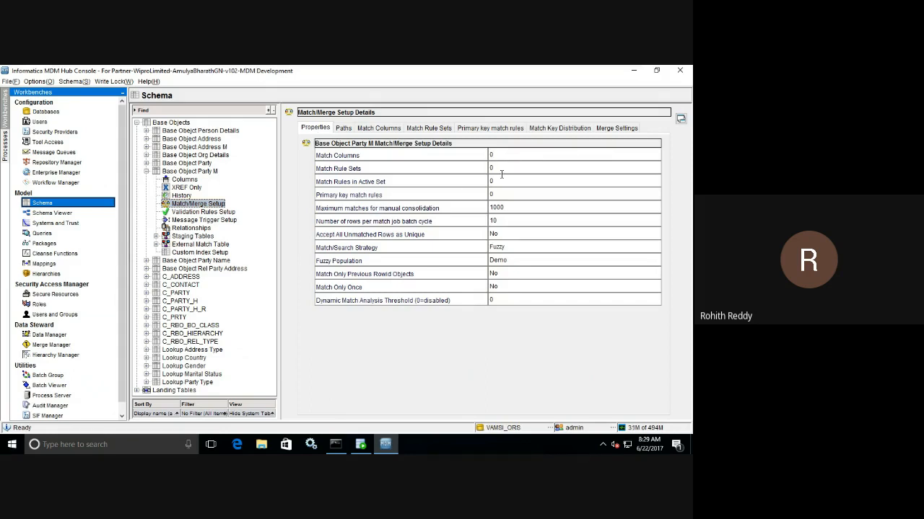
# Acquire a standard write lock so the Base Object Party M match/merge properties can be edited.
pyautogui.click(498, 168)
pyautogui.click(495, 193)
pyautogui.click(113, 80)
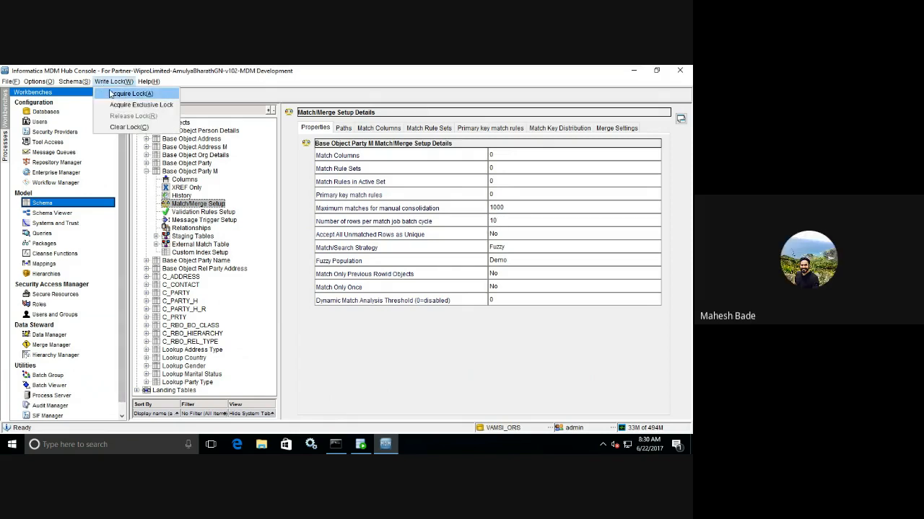
pyautogui.click(110, 94)
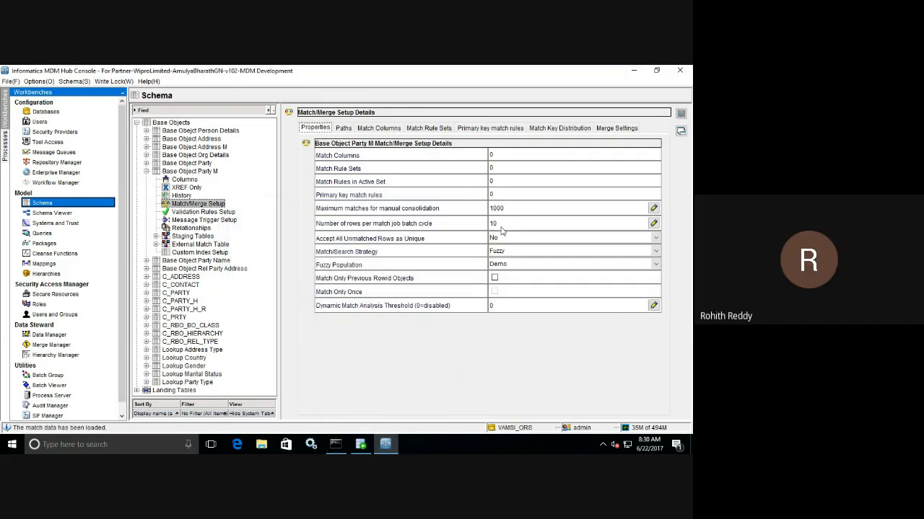
# Set the number of rows per match job batch cycle to 100 and the maximum matches for manual consolidation to 10000.
pyautogui.doubleClick(498, 226)
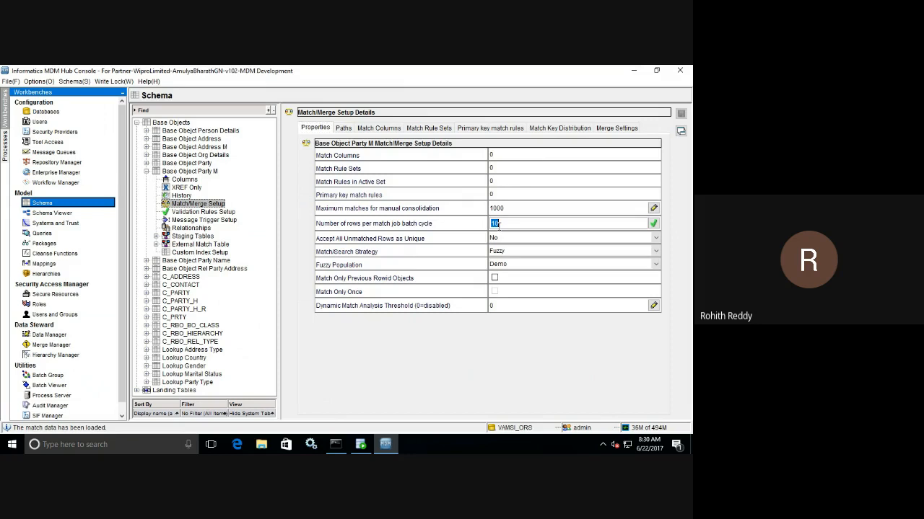
pyautogui.click(499, 224)
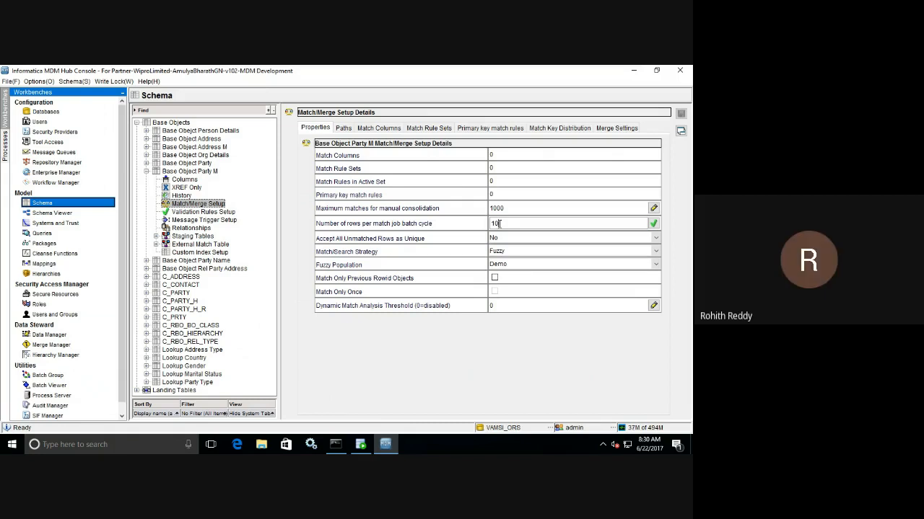
pyautogui.write('0')
pyautogui.click(509, 207)
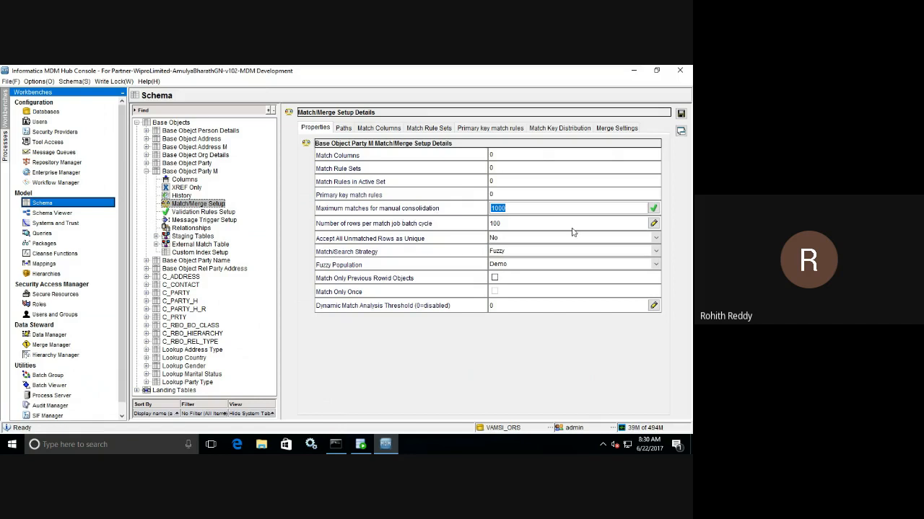
pyautogui.click(522, 211)
pyautogui.moveTo(511, 210); pyautogui.dragTo(488, 210)
pyautogui.click(513, 210)
pyautogui.write('0')
# Try Exact as the Match/Search Strategy and restore it to Fuzzy.
pyautogui.click(656, 252)
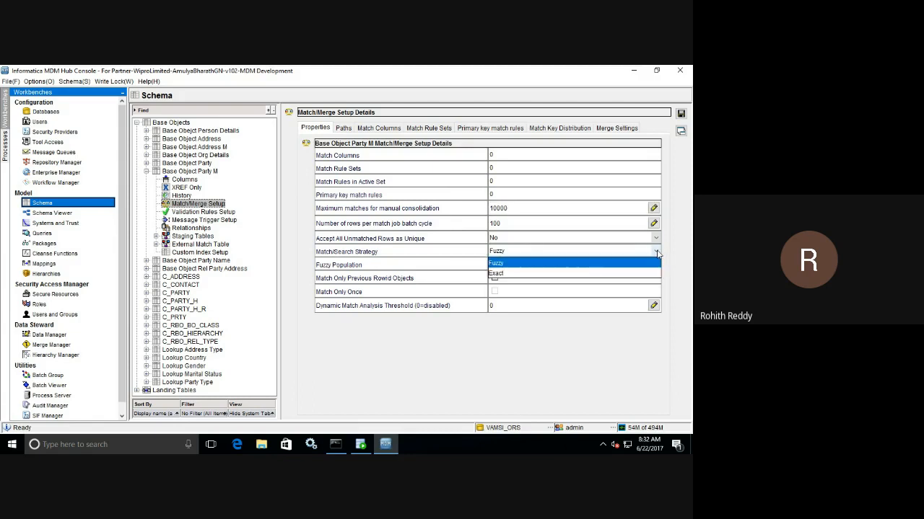
pyautogui.click(524, 275)
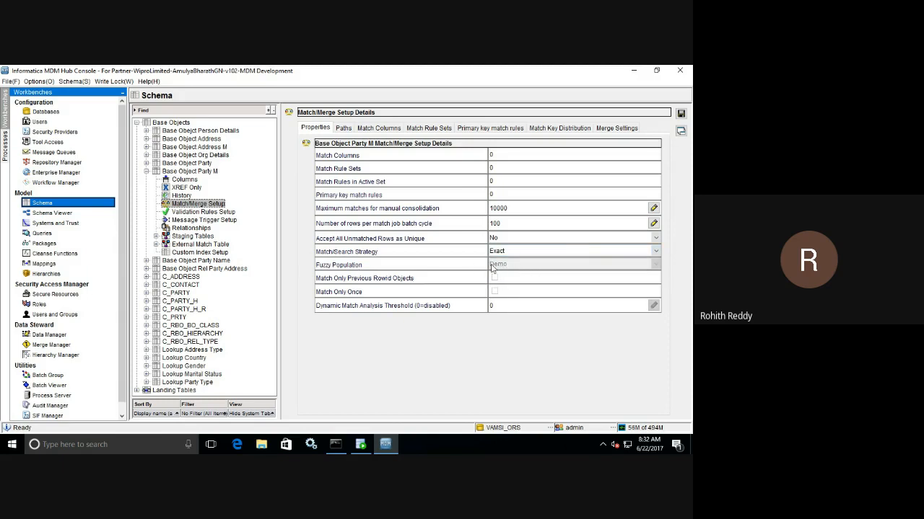
pyautogui.click(528, 251)
pyautogui.click(517, 264)
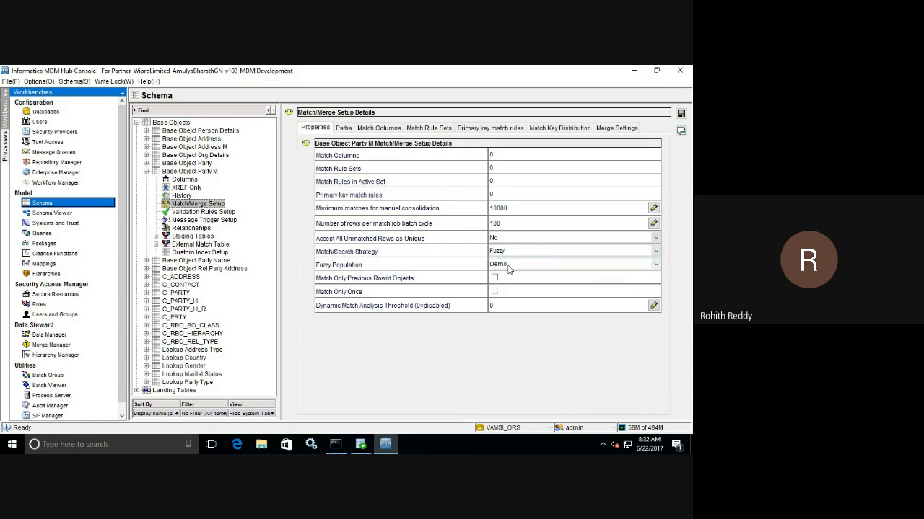
# Check which populations are available for Fuzzy Population, leaving Demo selected.
pyautogui.click(509, 265)
pyautogui.click(509, 268)
pyautogui.click(509, 268)
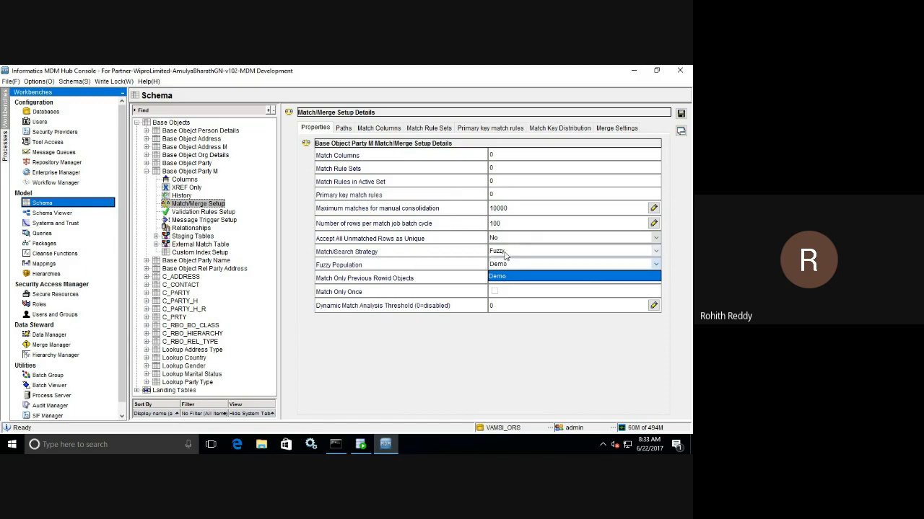
pyautogui.click(504, 253)
pyautogui.click(471, 265)
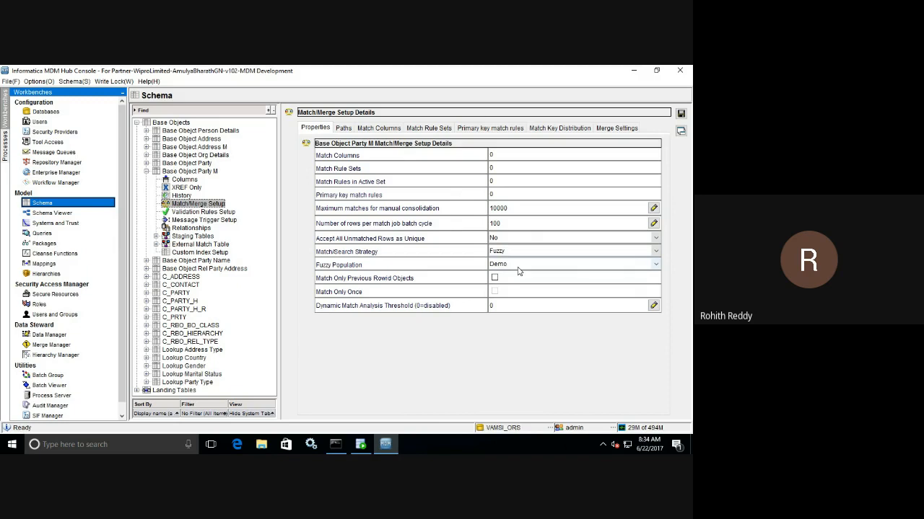
# Switch to File Explorer and open C:\infamdm\hub\server\resources\database\oracle\en_US to examine its files.
pyautogui.click(261, 444)
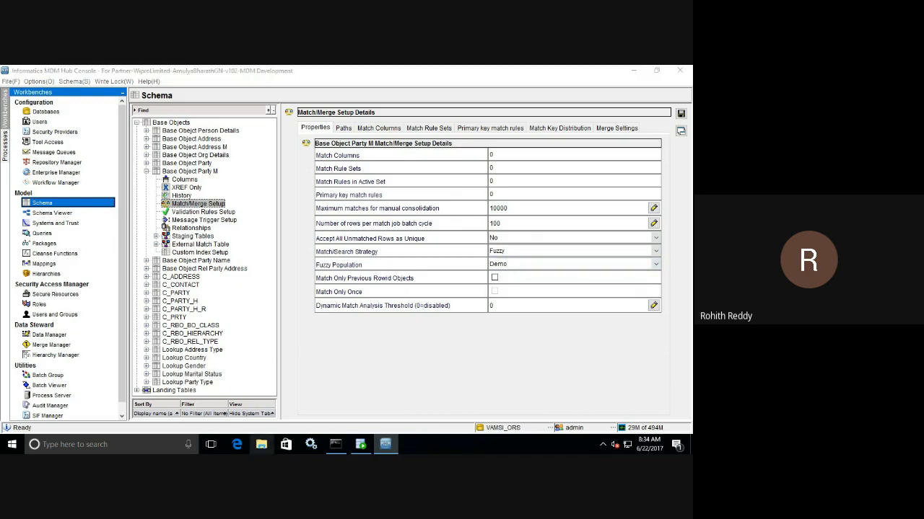
pyautogui.click(263, 444)
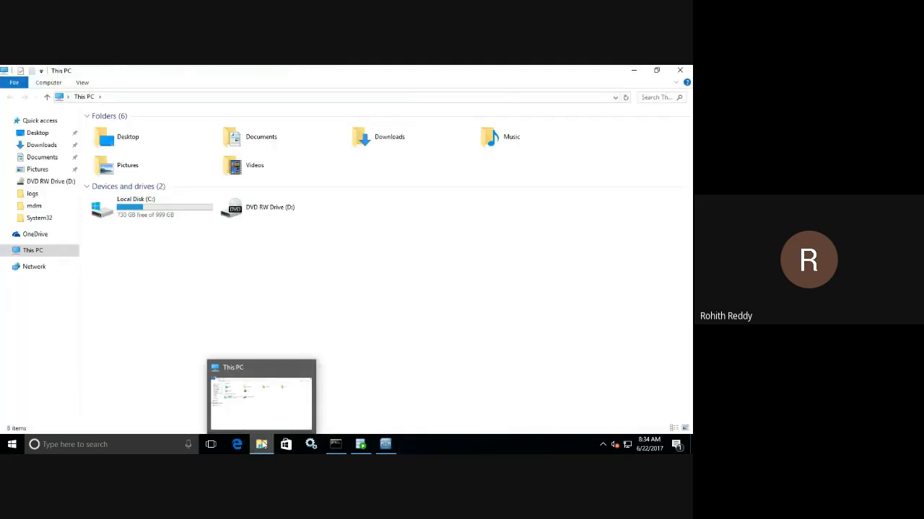
pyautogui.doubleClick(167, 207)
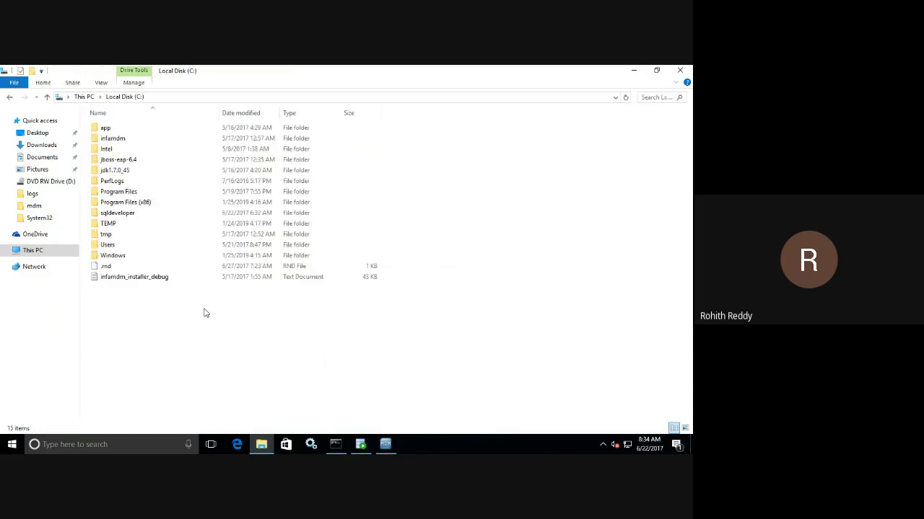
pyautogui.doubleClick(150, 140)
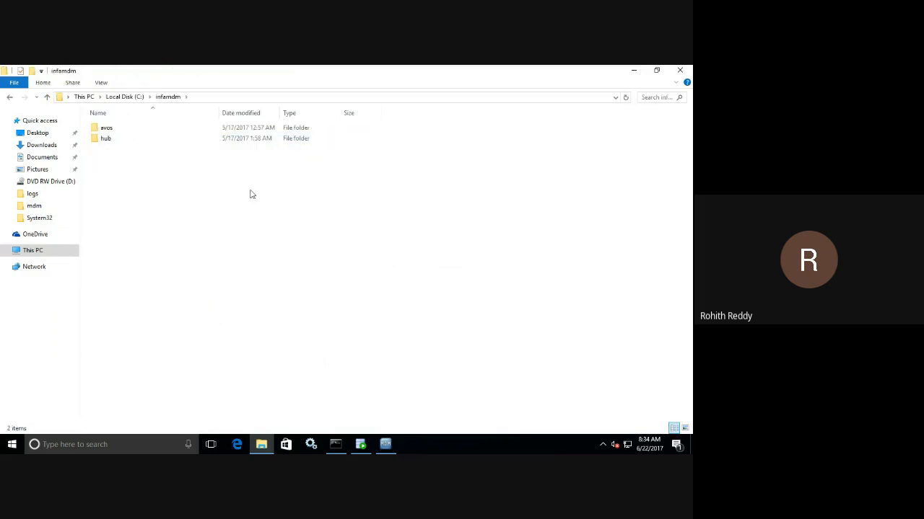
pyautogui.doubleClick(120, 139)
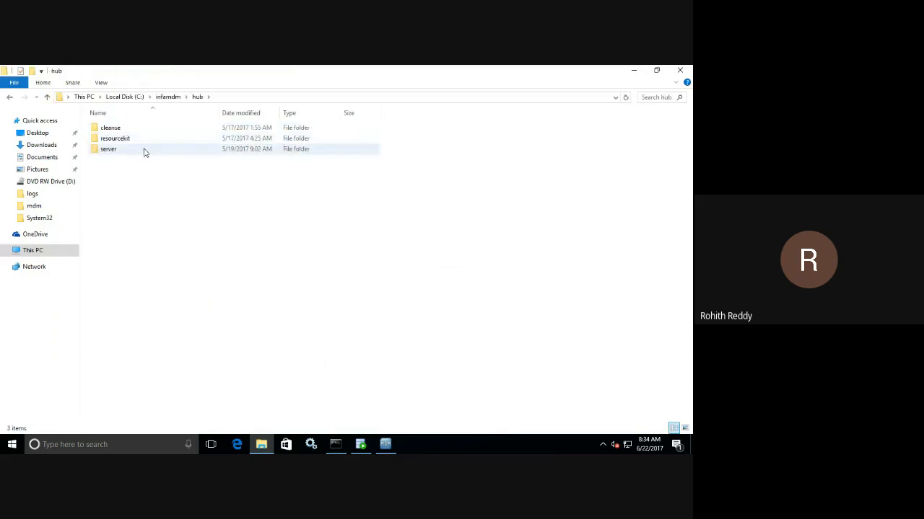
pyautogui.doubleClick(128, 149)
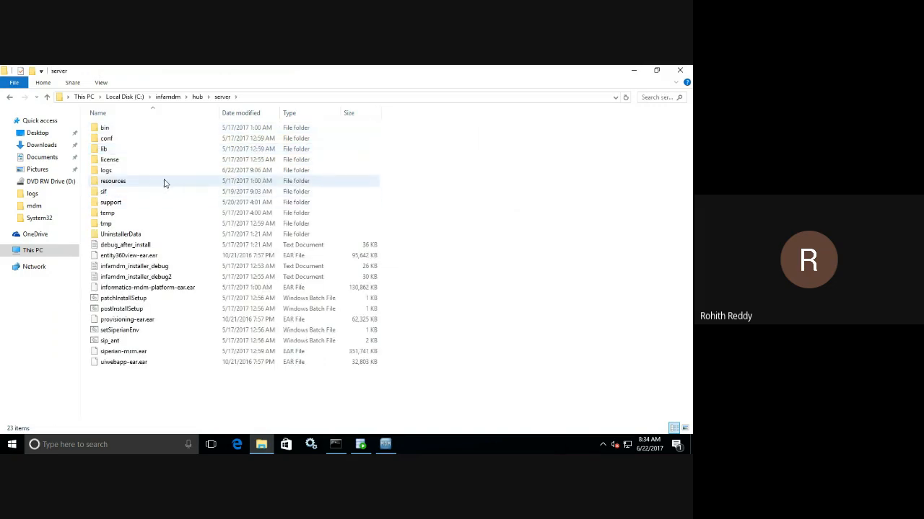
pyautogui.click(163, 182)
pyautogui.doubleClick(164, 182)
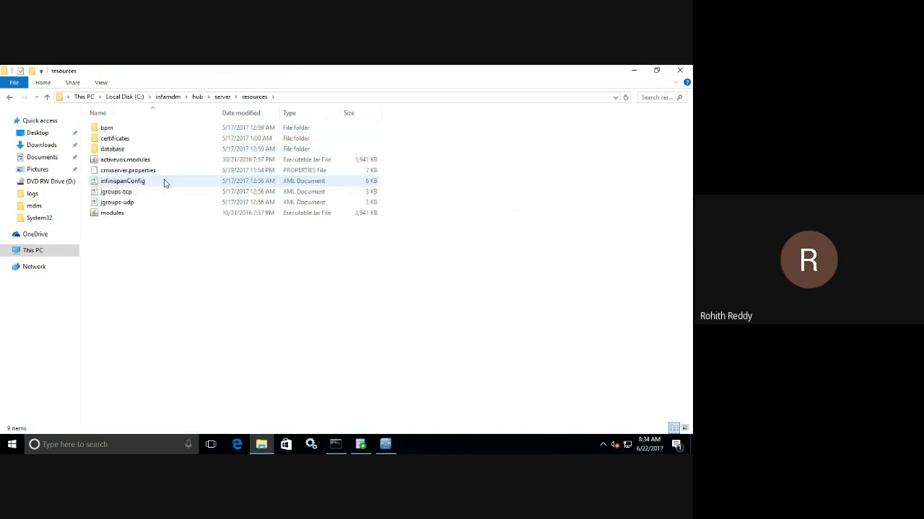
pyautogui.doubleClick(134, 152)
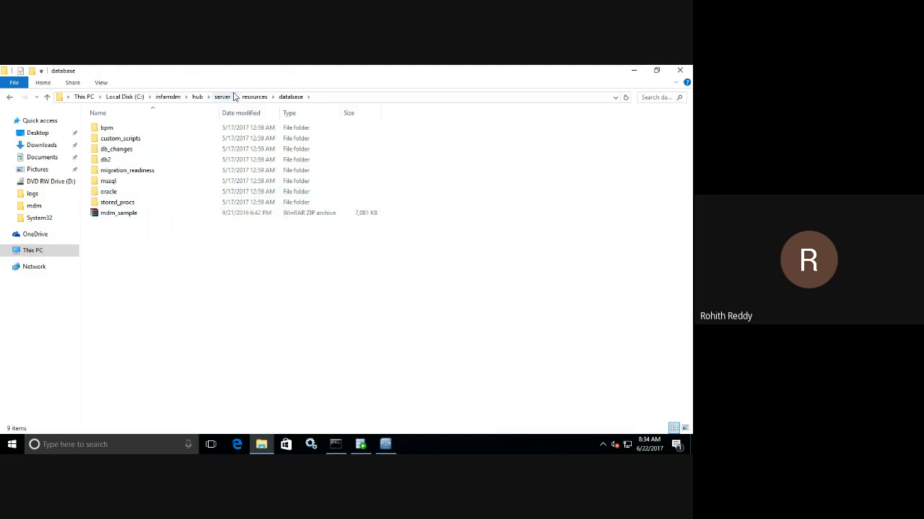
pyautogui.doubleClick(133, 192)
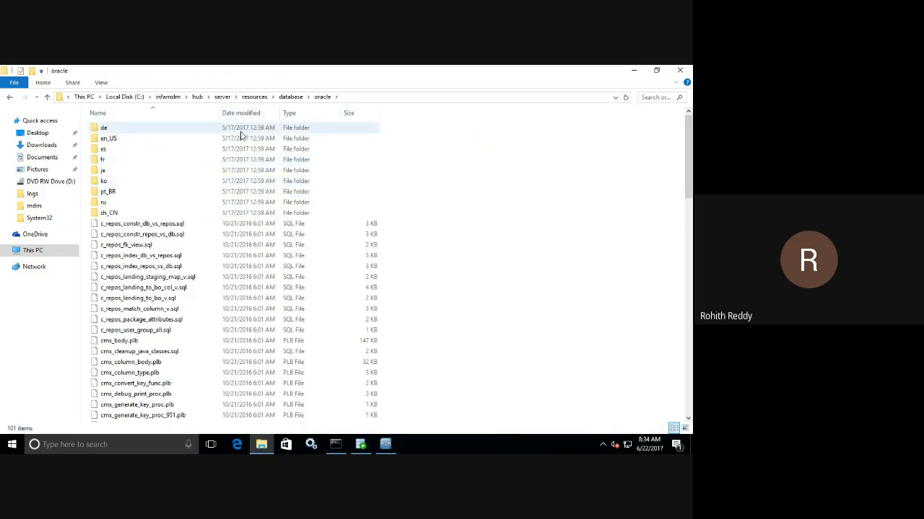
pyautogui.doubleClick(155, 139)
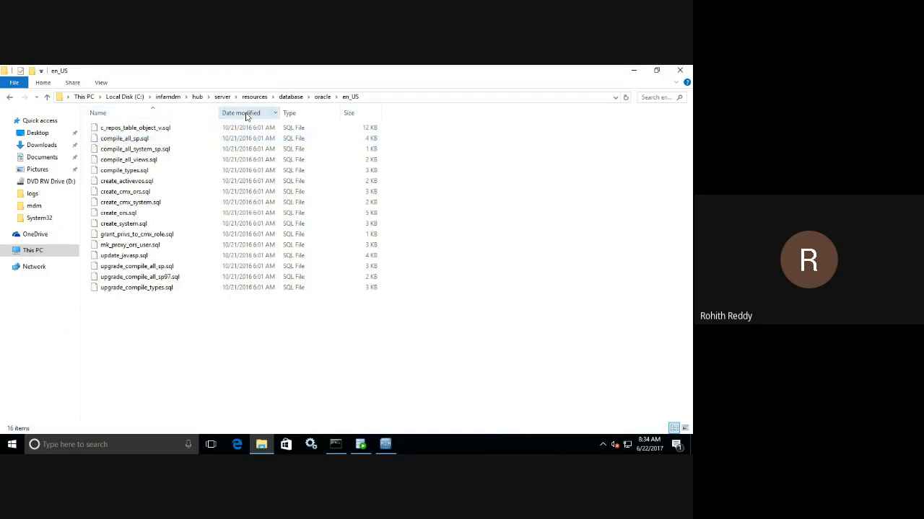
# Go back up from en_US through the oracle, database and resources folders to C:\infamdm\hub\server.
pyautogui.click(318, 99)
pyautogui.click(293, 100)
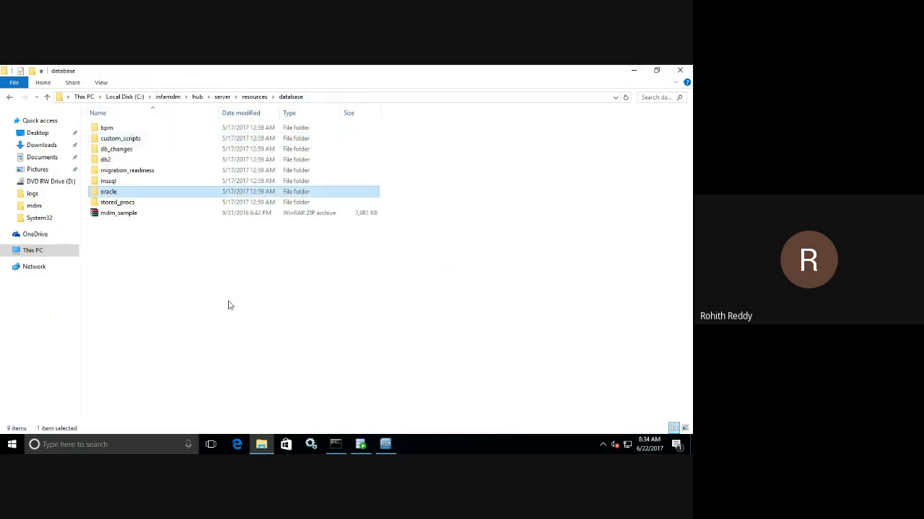
pyautogui.click(254, 96)
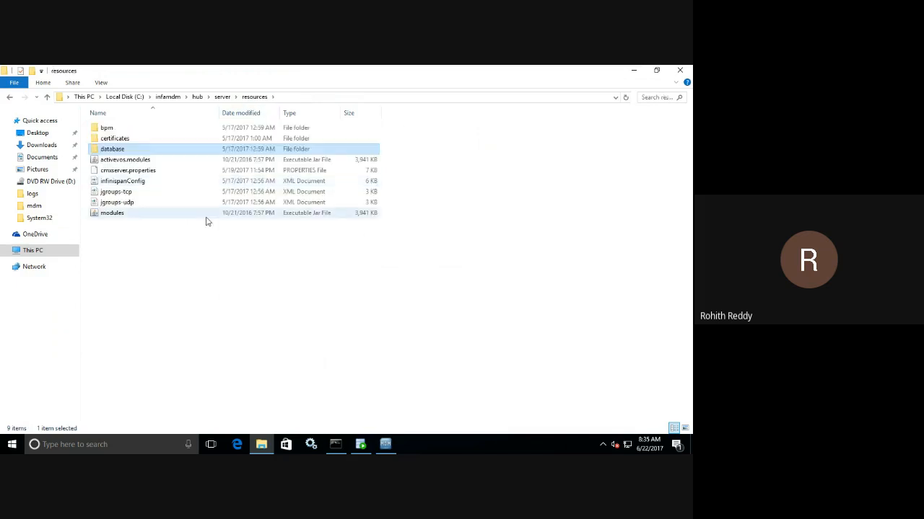
pyautogui.click(222, 99)
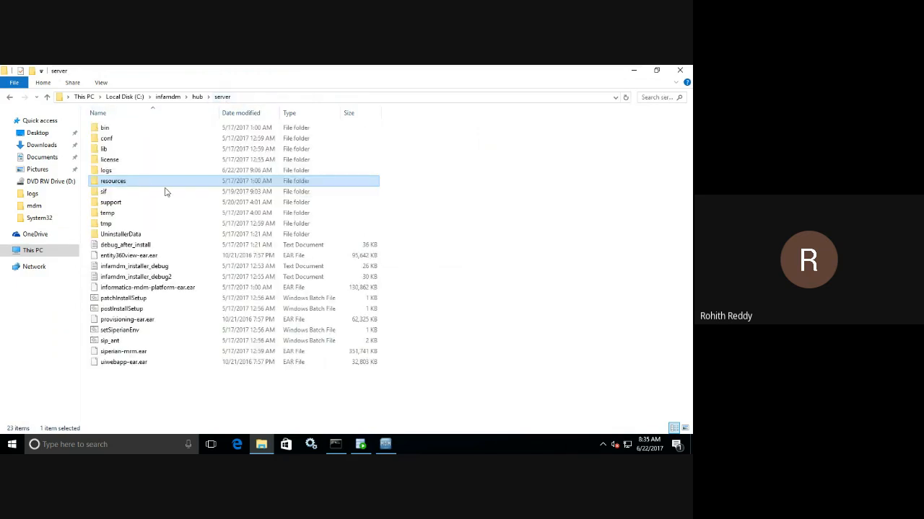
# Look through the server folder's conf, bin and lib subfolders and return to the hub folder.
pyautogui.doubleClick(114, 140)
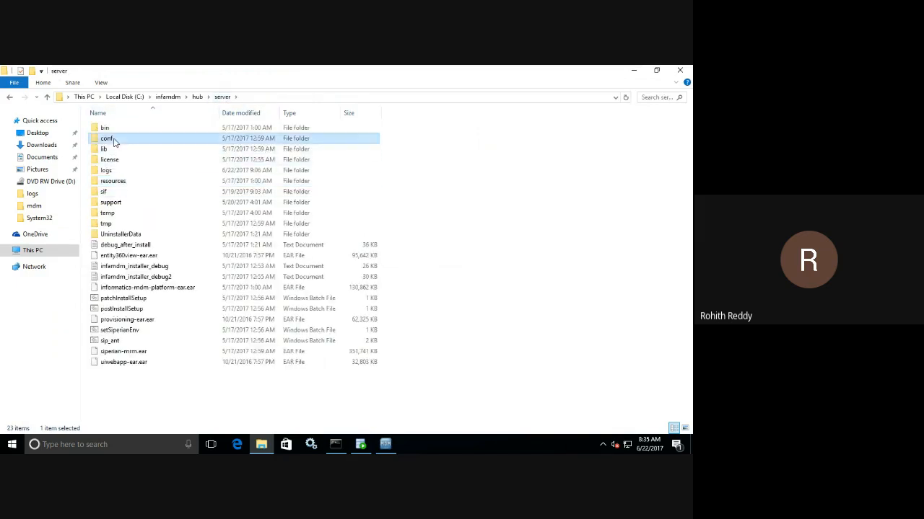
pyautogui.click(221, 97)
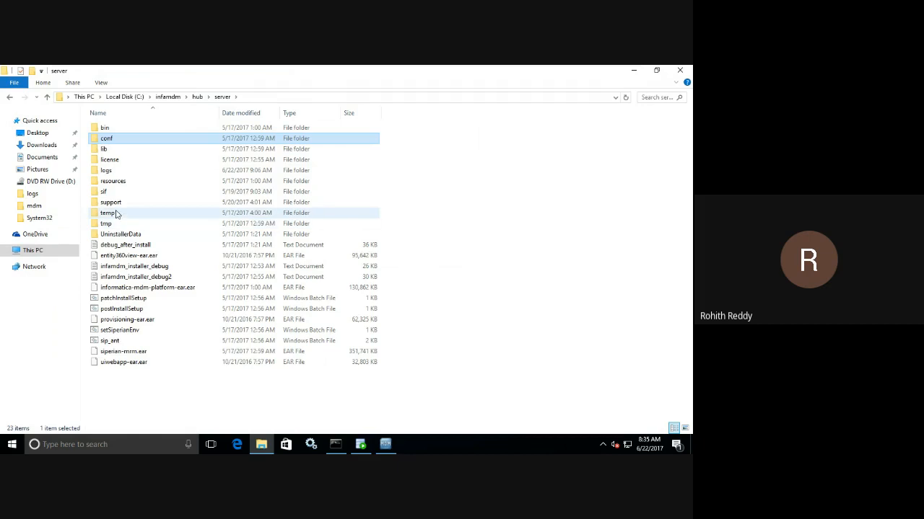
pyautogui.doubleClick(108, 129)
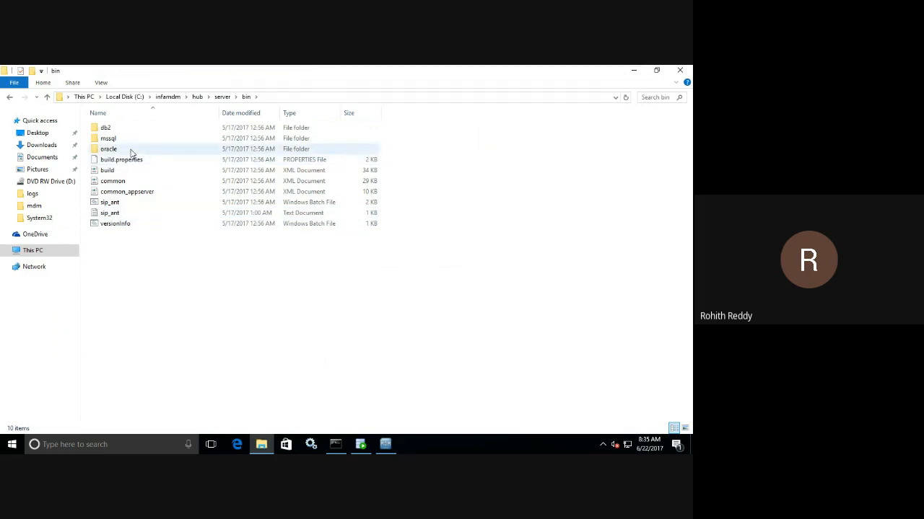
pyautogui.click(217, 98)
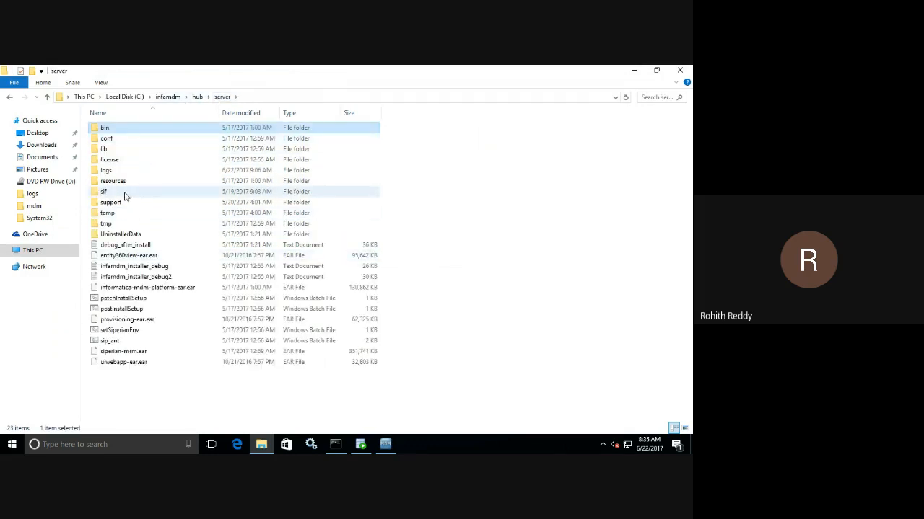
pyautogui.doubleClick(106, 149)
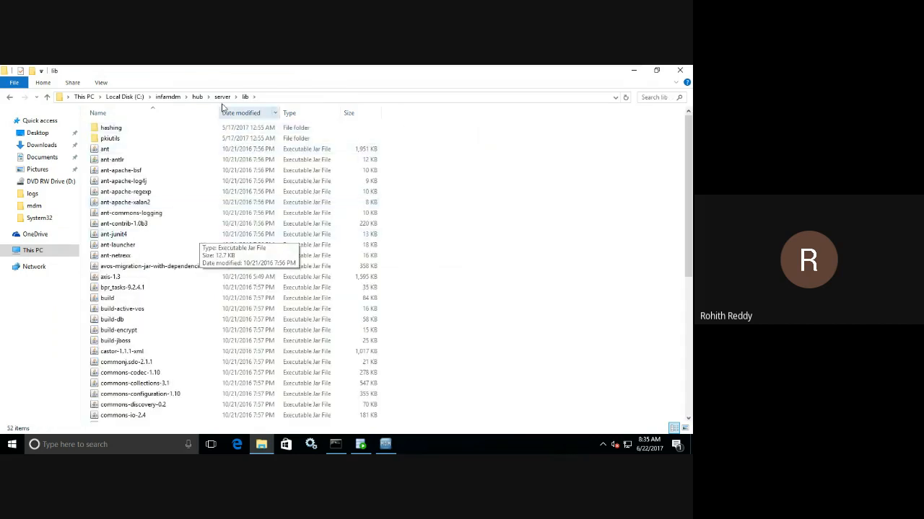
pyautogui.click(221, 96)
pyautogui.click(196, 97)
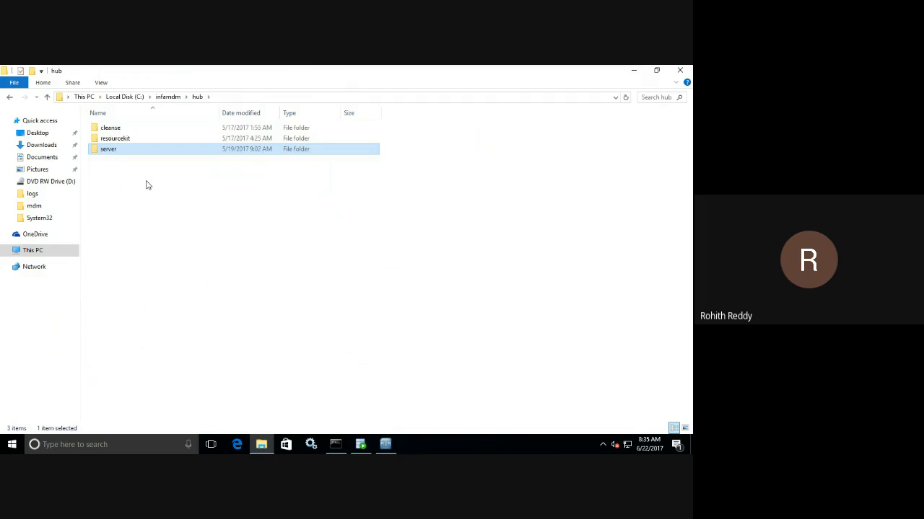
# Open the hub's cleanse folder, examine its Cleanse subfolder and Group1EntServer, and return to the parent cleanse folder.
pyautogui.doubleClick(110, 128)
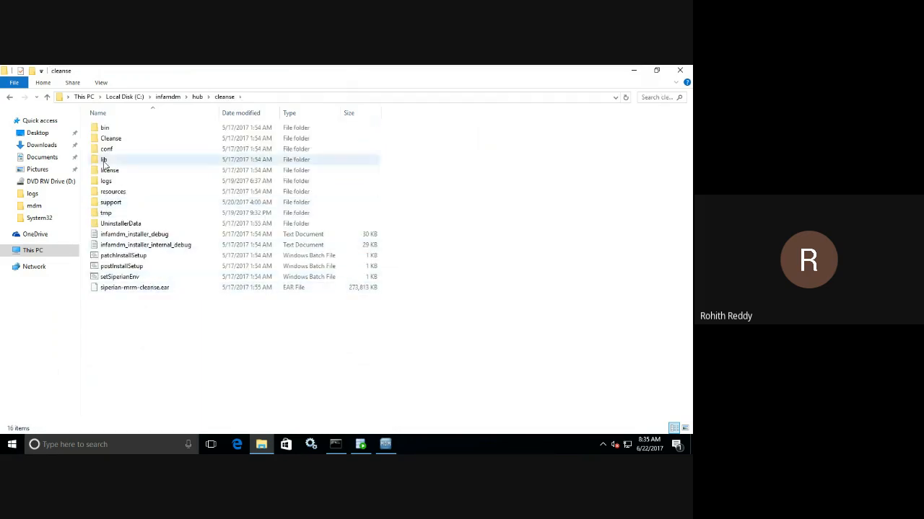
pyautogui.doubleClick(114, 139)
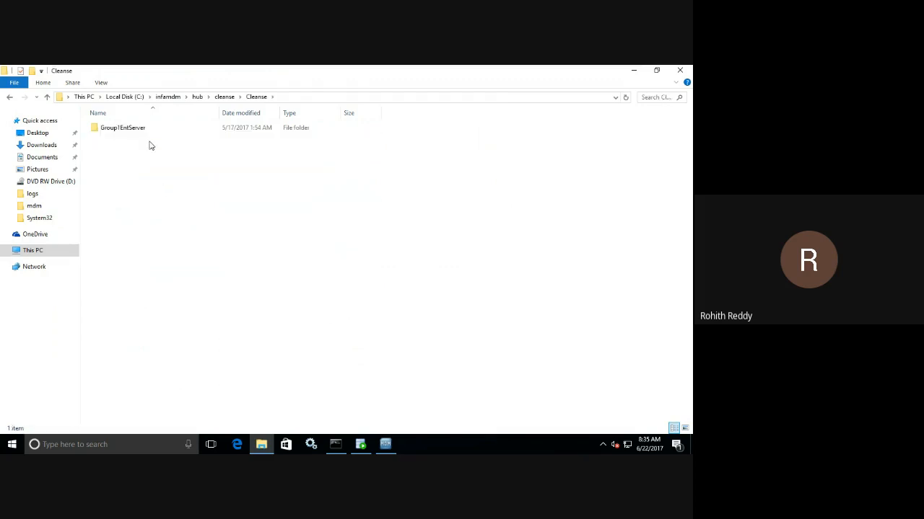
pyautogui.doubleClick(147, 131)
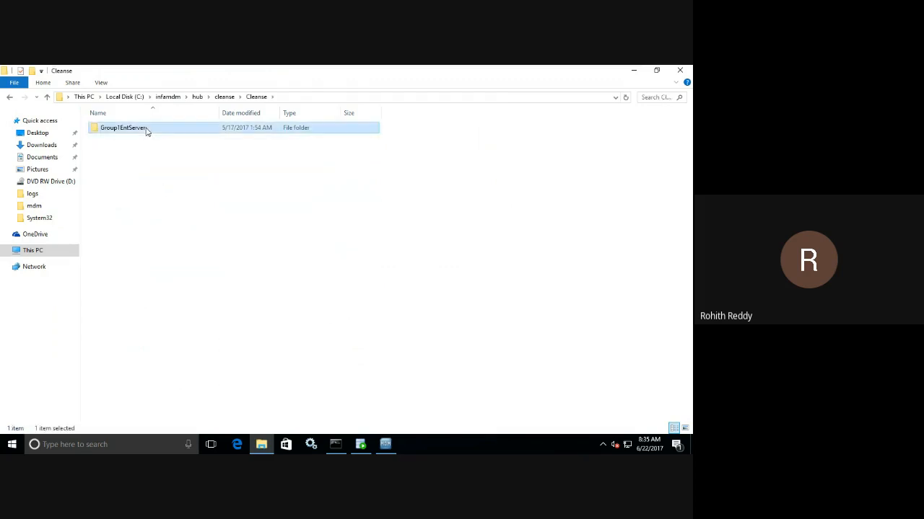
pyautogui.click(256, 96)
pyautogui.click(225, 97)
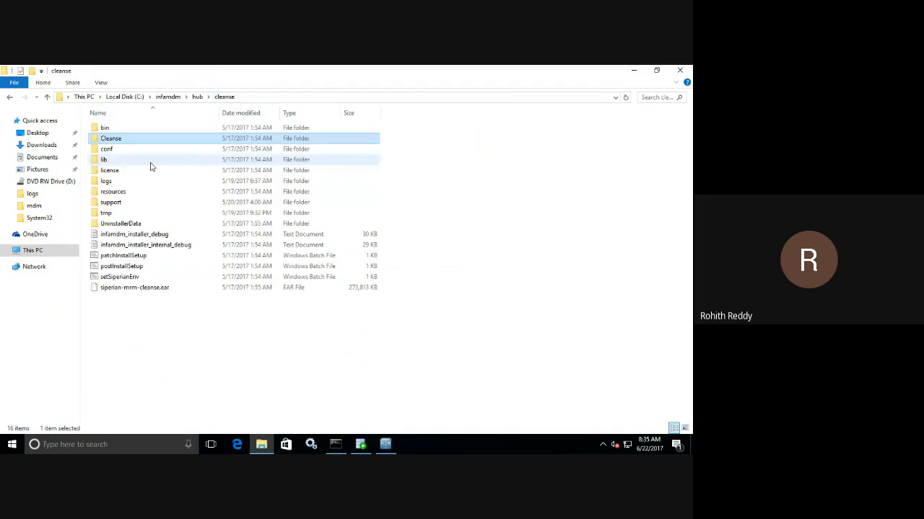
# Open the resources\match folder under cleanse and display its full path as text.
pyautogui.doubleClick(126, 195)
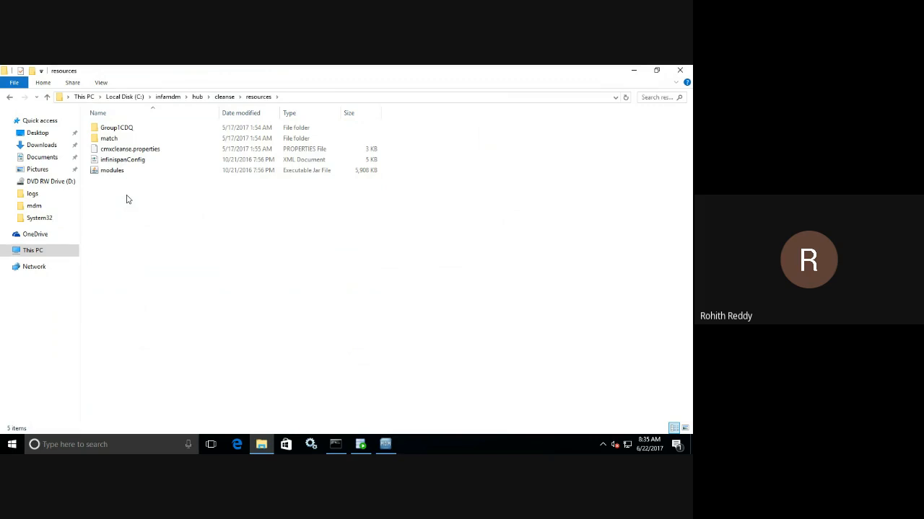
pyautogui.doubleClick(115, 138)
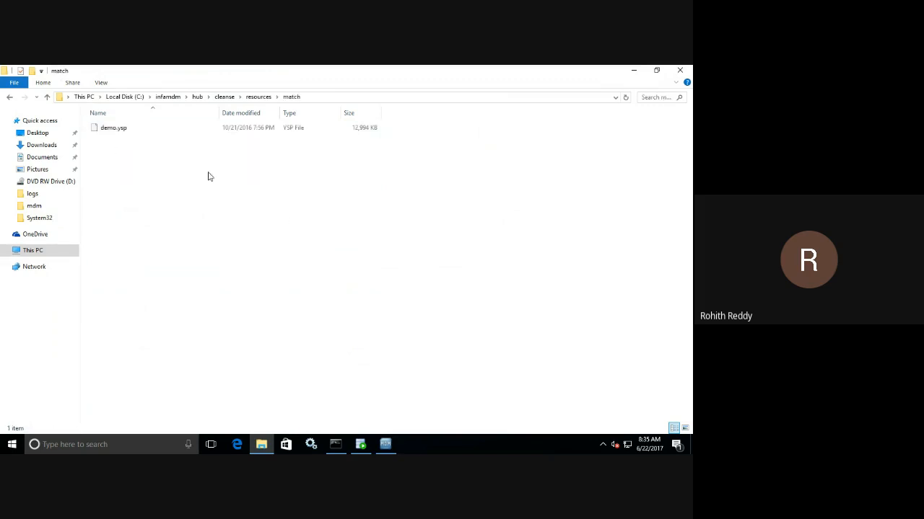
pyautogui.click(329, 97)
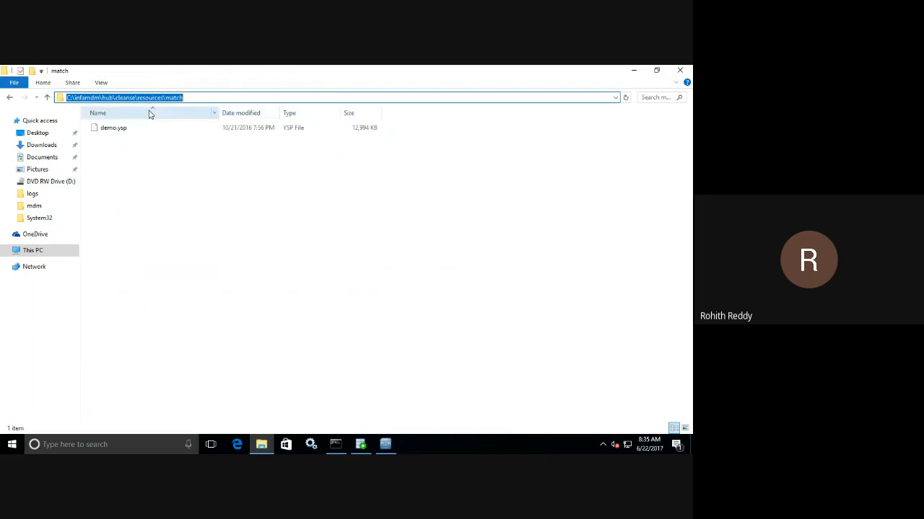
pyautogui.click(197, 97)
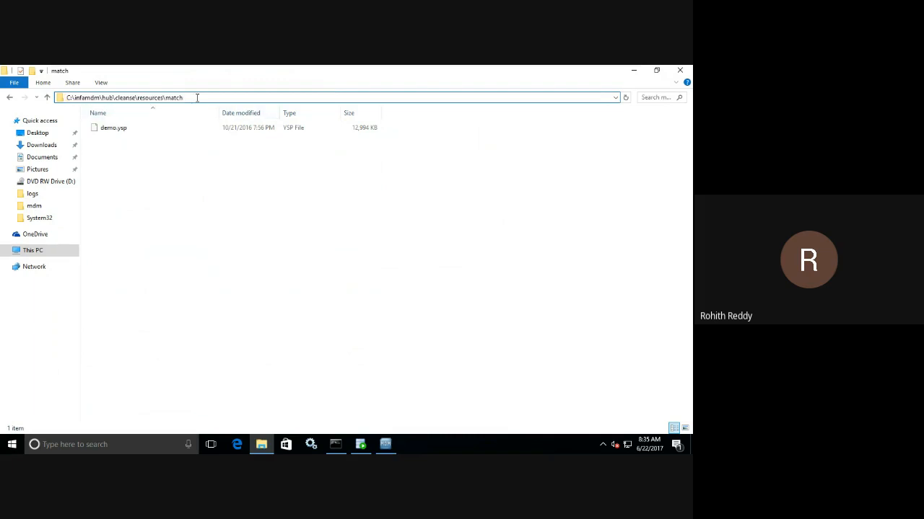
# Open demo.ysp in Notepad++ to examine its contents, close the file and minimize the editor.
pyautogui.click(125, 131)
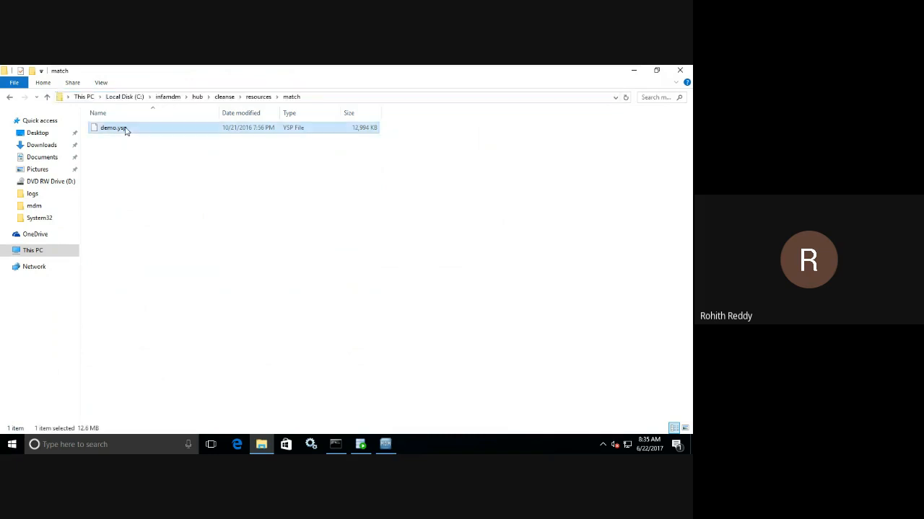
pyautogui.rightClick(125, 130)
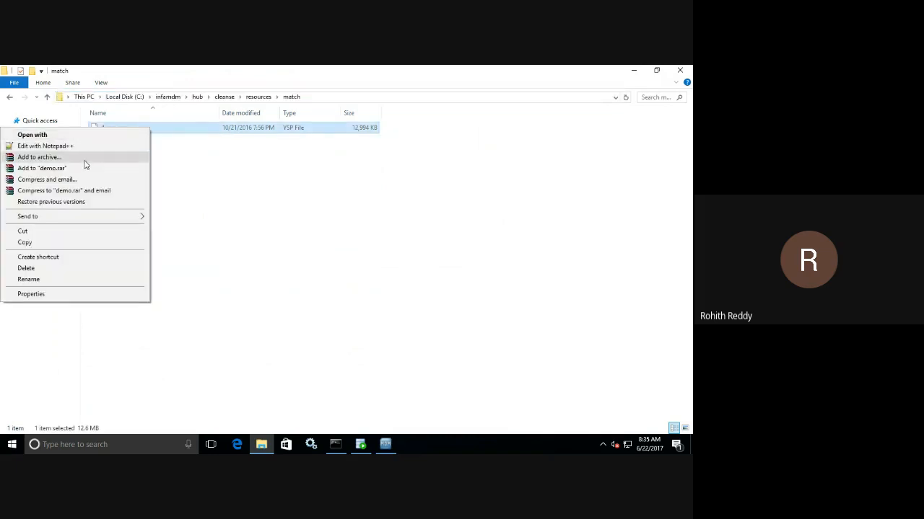
pyautogui.click(43, 146)
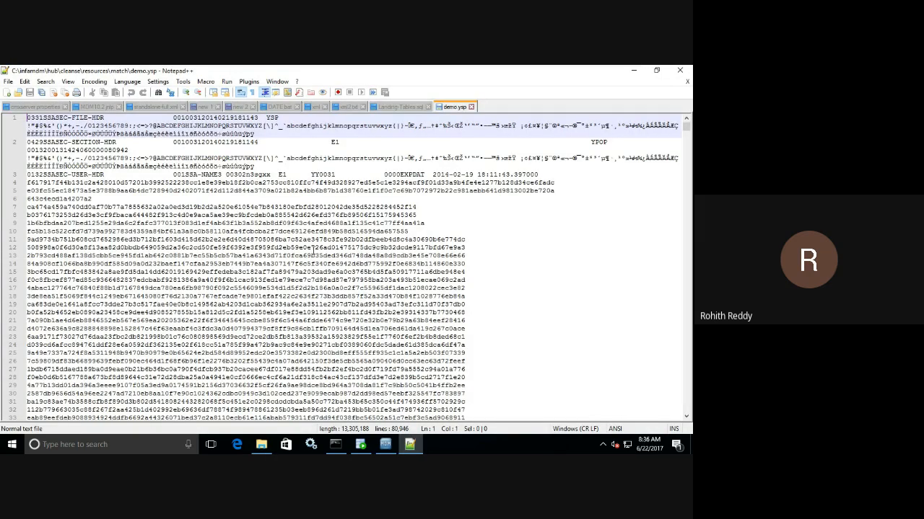
pyautogui.moveTo(687, 128); pyautogui.dragTo(686, 389)
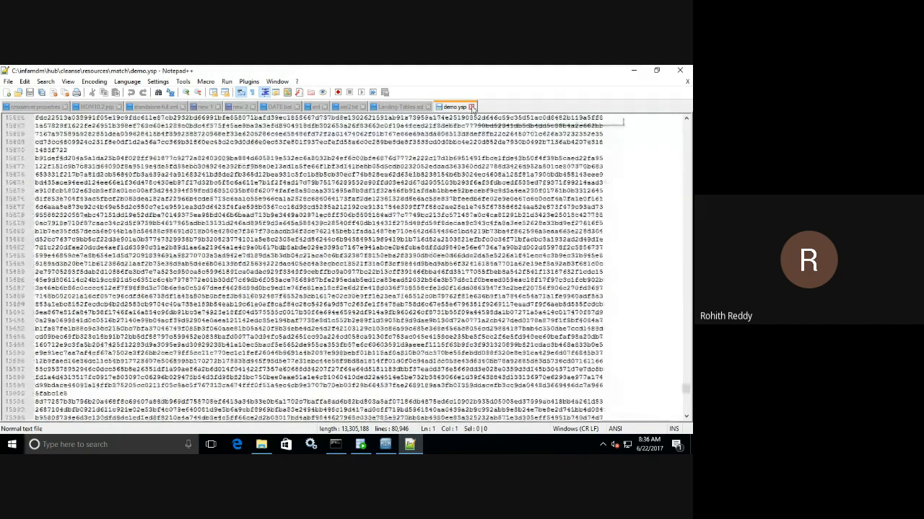
pyautogui.click(472, 107)
pyautogui.click(634, 70)
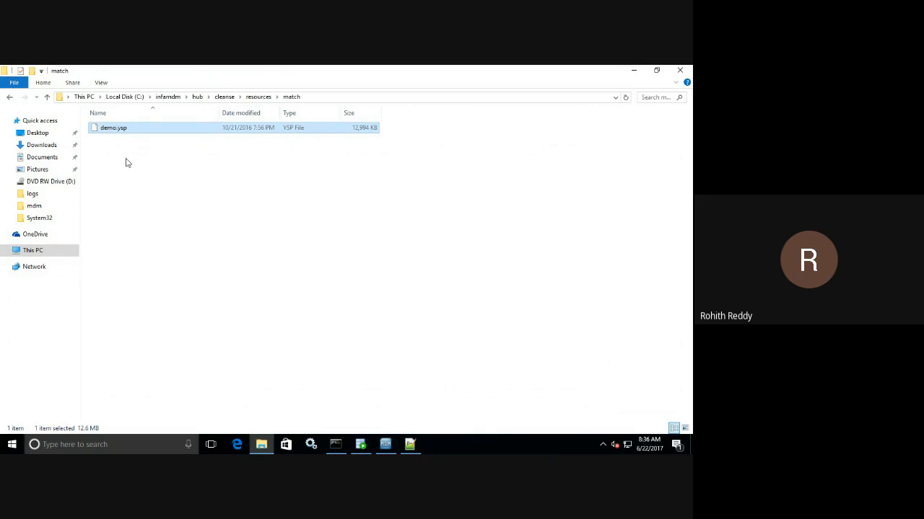
# Select demo.ysp, switch to the Informatica MDM Hub Console to compare it with the Fuzzy Population, and return to File Explorer.
pyautogui.click(196, 191)
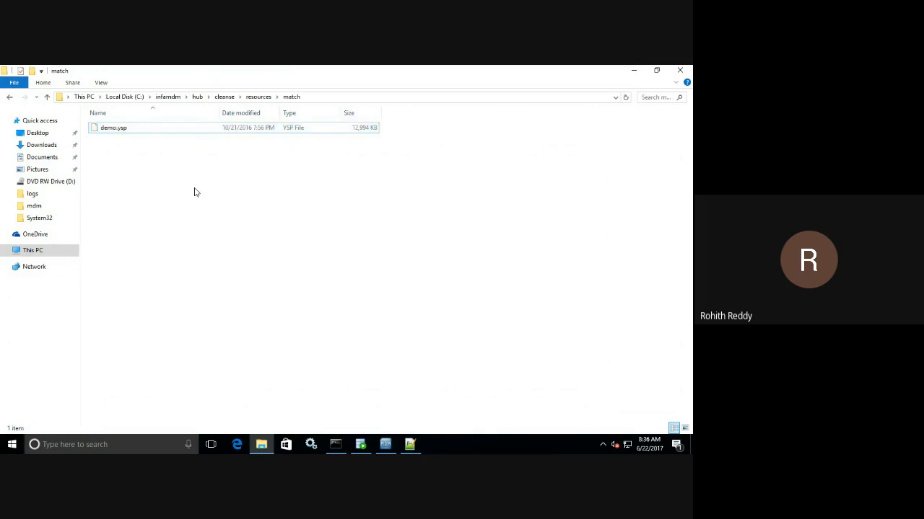
pyautogui.click(130, 131)
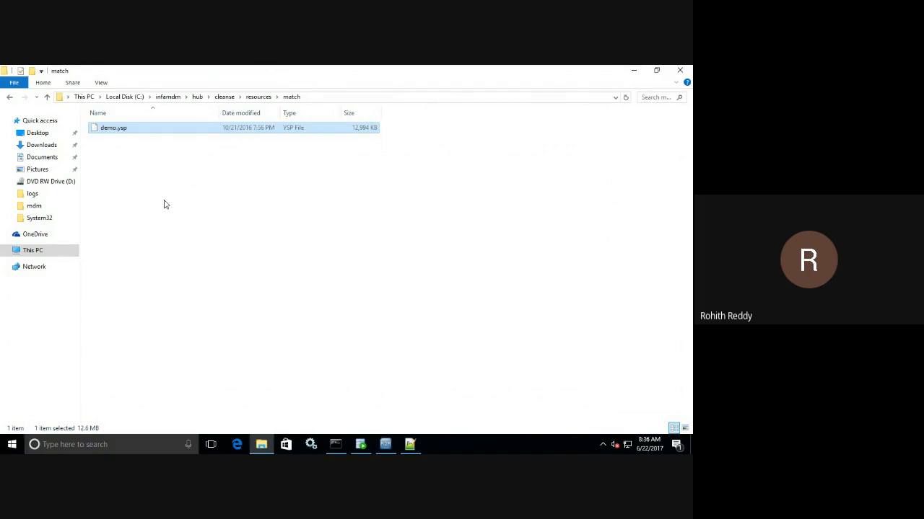
pyautogui.click(385, 445)
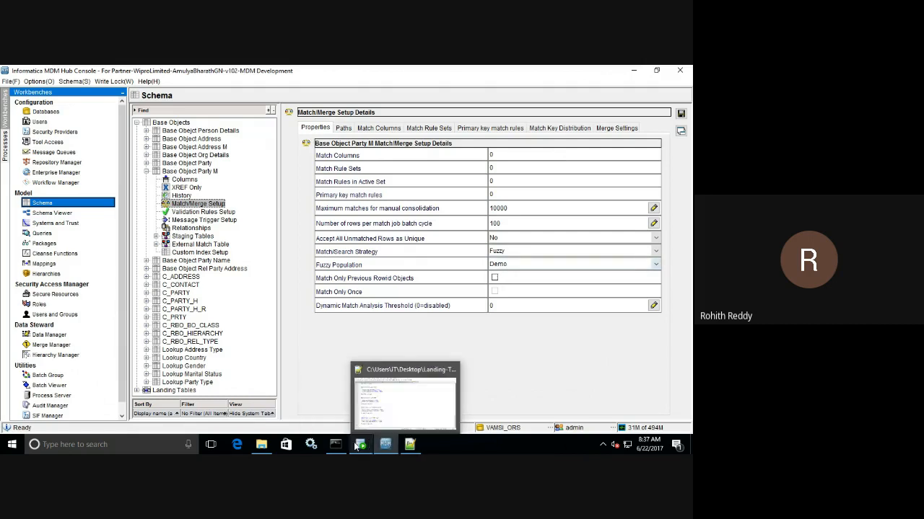
pyautogui.click(264, 447)
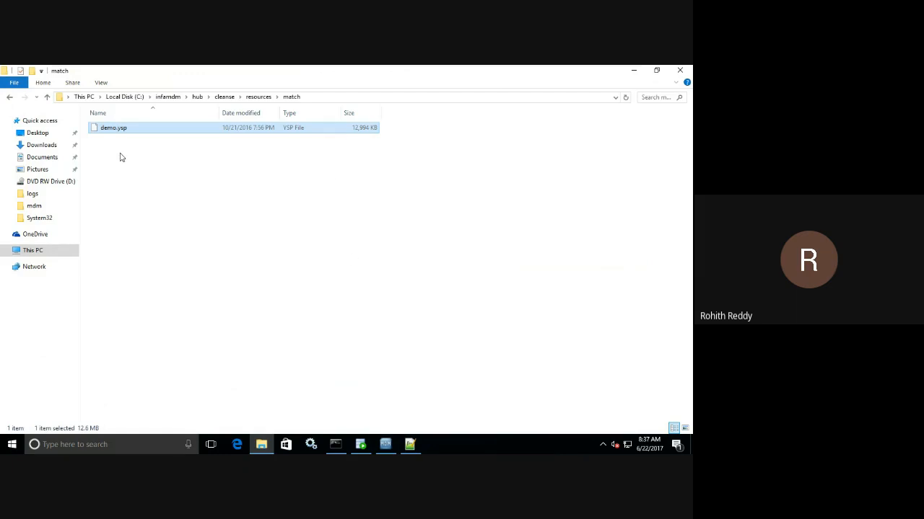
# Switch to Oracle SQL Developer, add "select * from C_REPOS_POPULATION;" below the existing queries and run it.
pyautogui.click(361, 446)
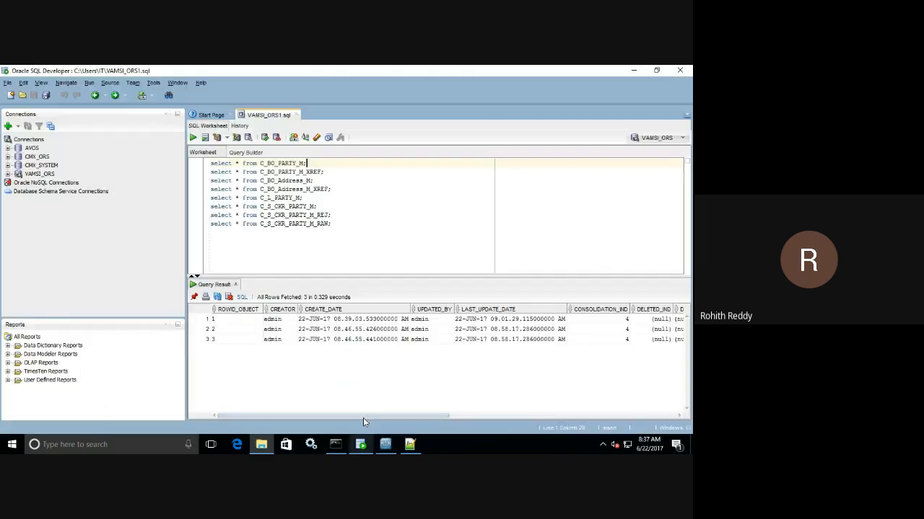
pyautogui.click(361, 224)
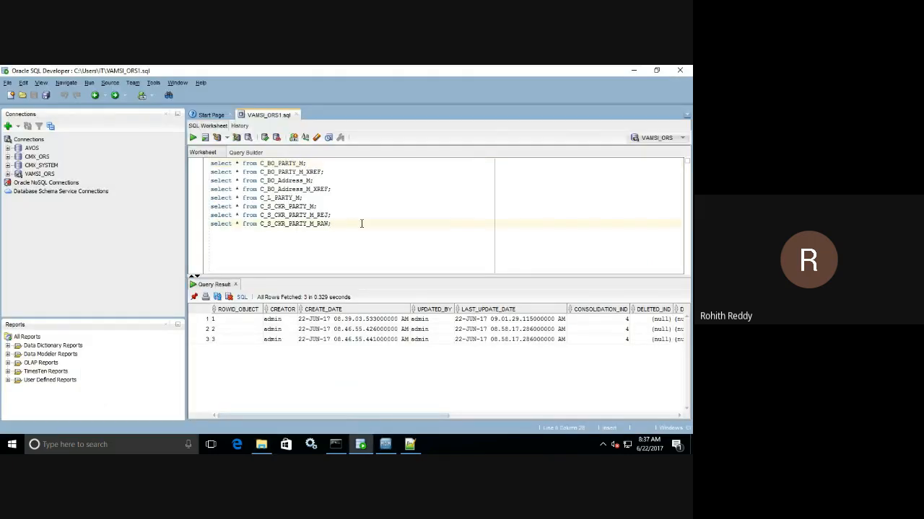
pyautogui.press('Return')
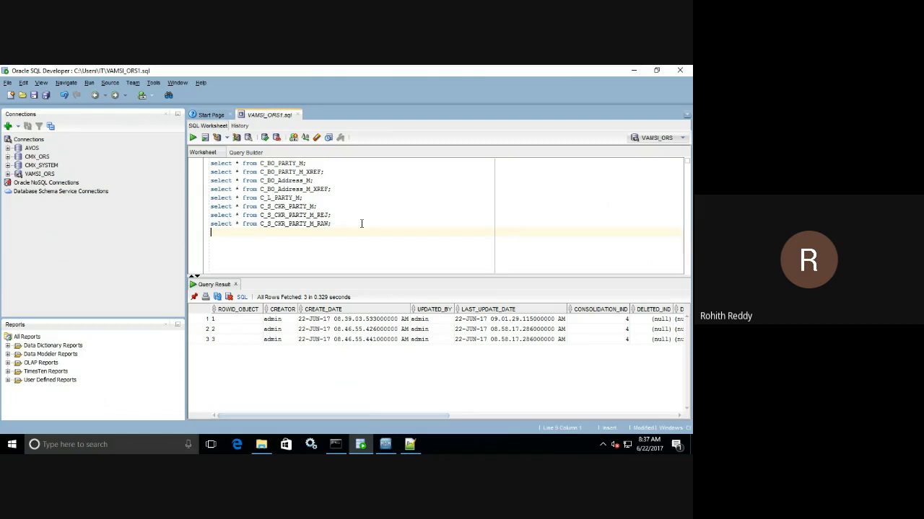
pyautogui.write('select * from C_REPOS_POPULATION;')
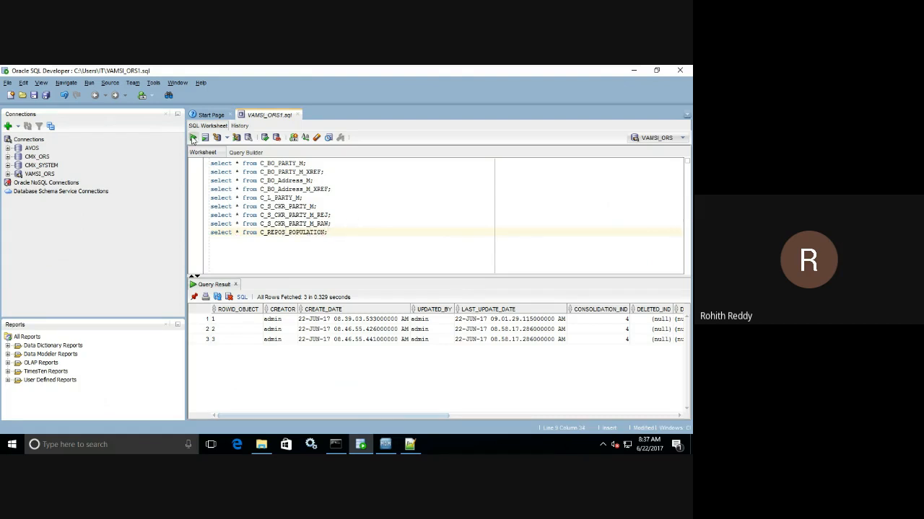
pyautogui.click(193, 137)
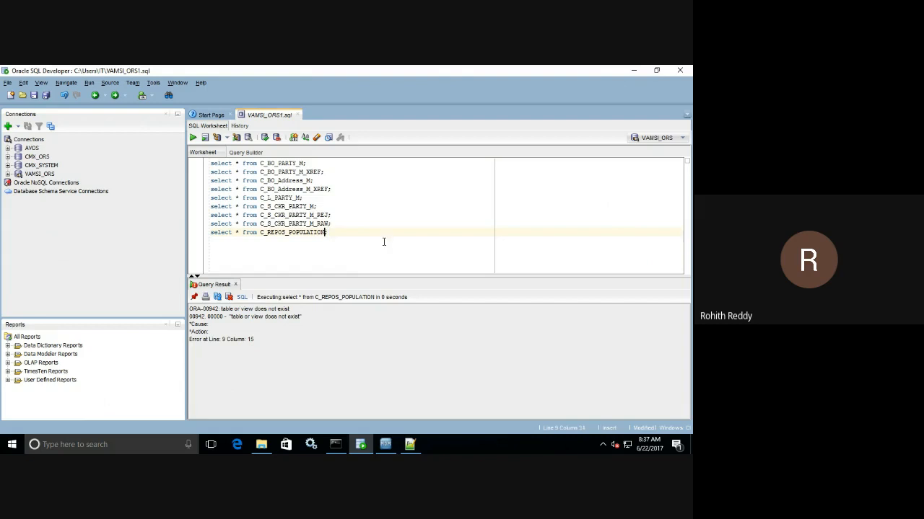
# Expand the VAMSI_ORS connection and its Tables (Filtered) node to look for the population table.
pyautogui.click(8, 174)
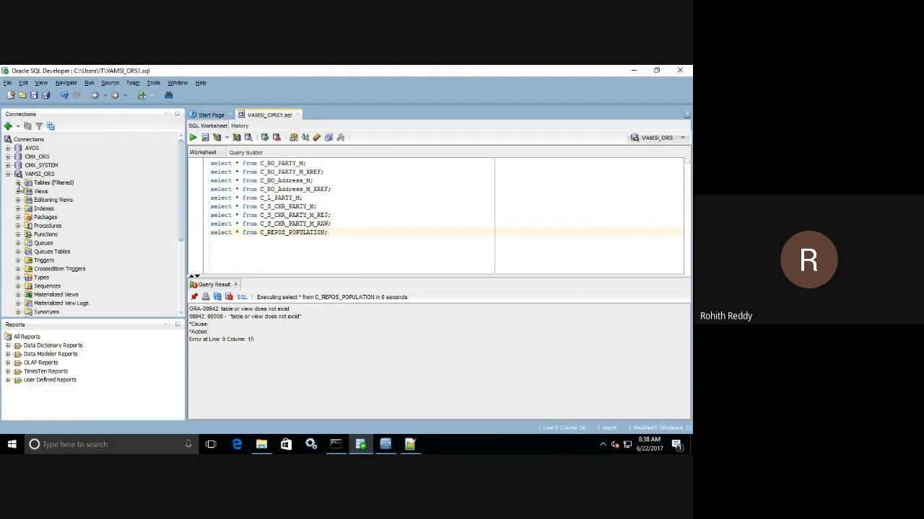
pyautogui.click(18, 182)
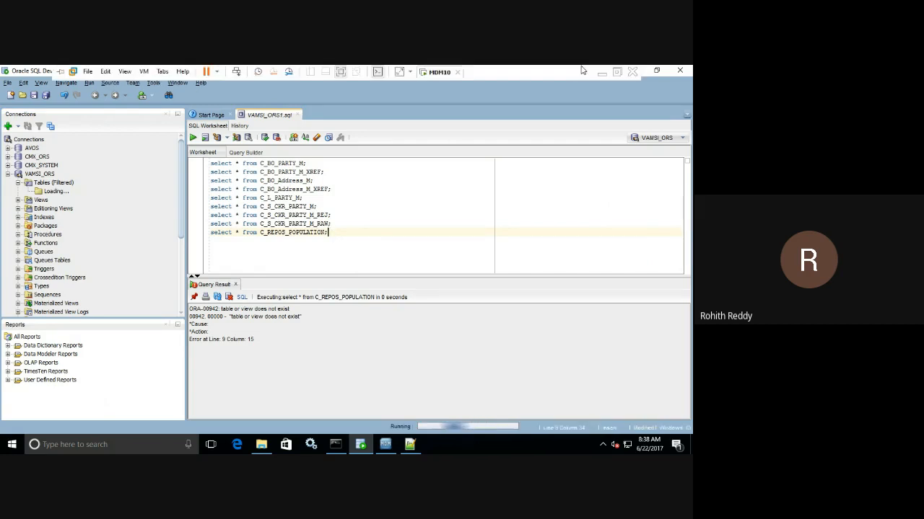
# Minimize the MDM10 virtual machine and switch to the Google Meet window in Chrome.
pyautogui.click(598, 73)
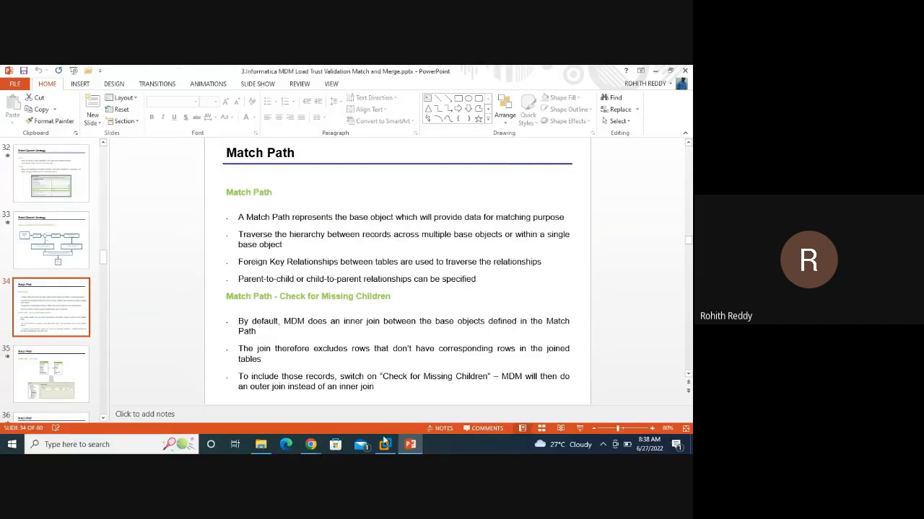
pyautogui.moveTo(311, 444)
pyautogui.click(280, 396)
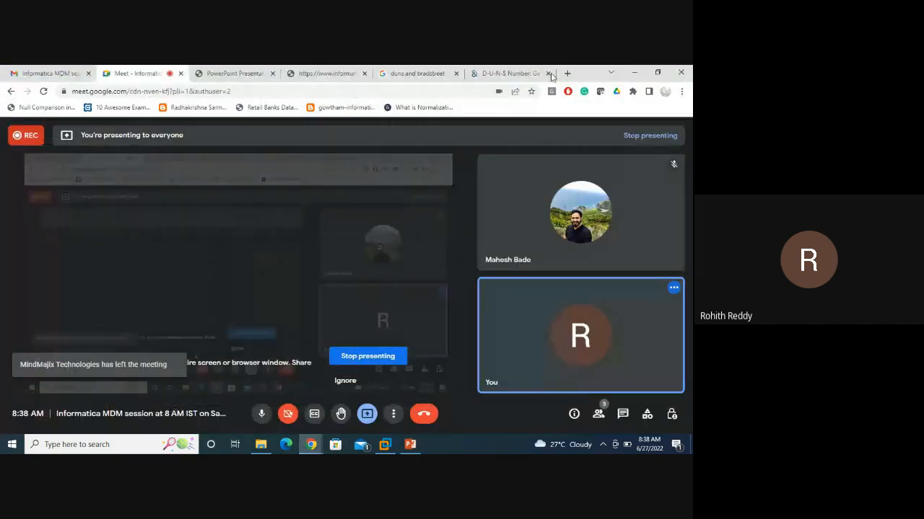
# Search Google in a new tab for "c_repos_population in Informatica MDM".
pyautogui.click(568, 73)
pyautogui.click(479, 85)
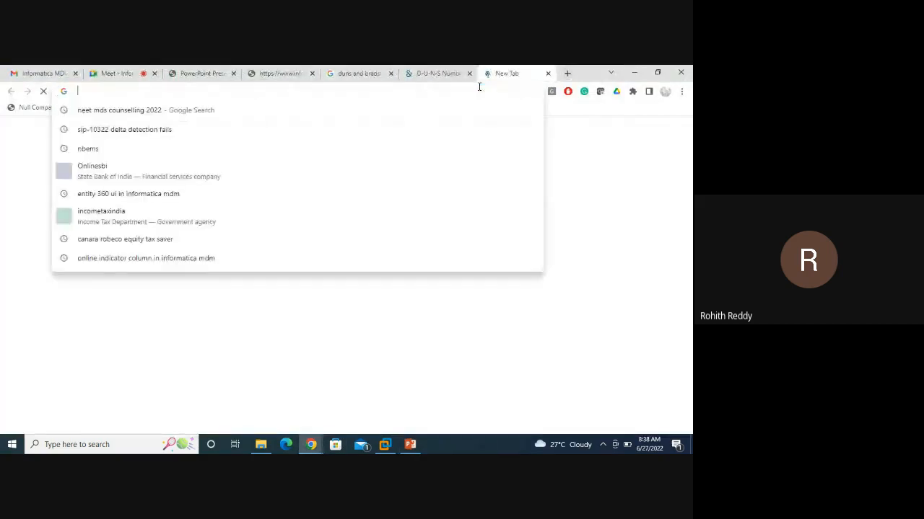
pyautogui.write('cz')
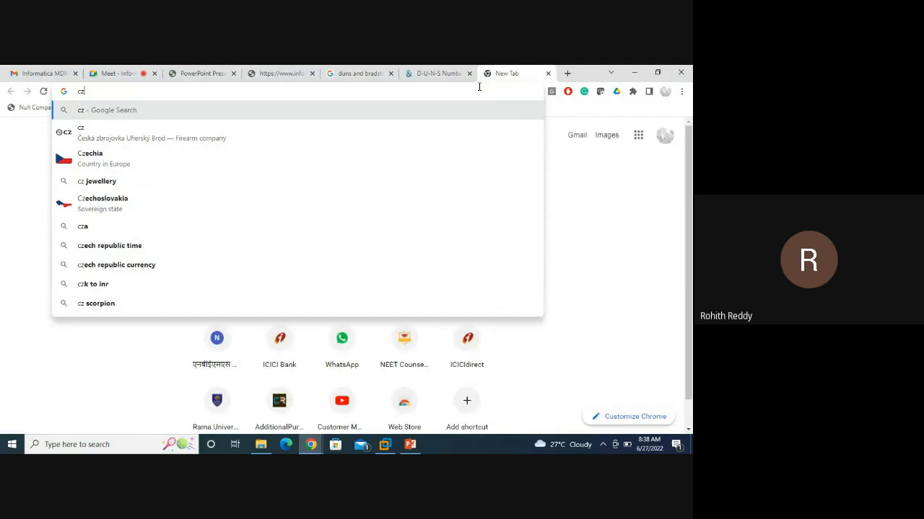
pyautogui.press('BackSpace')
pyautogui.write('_repo')
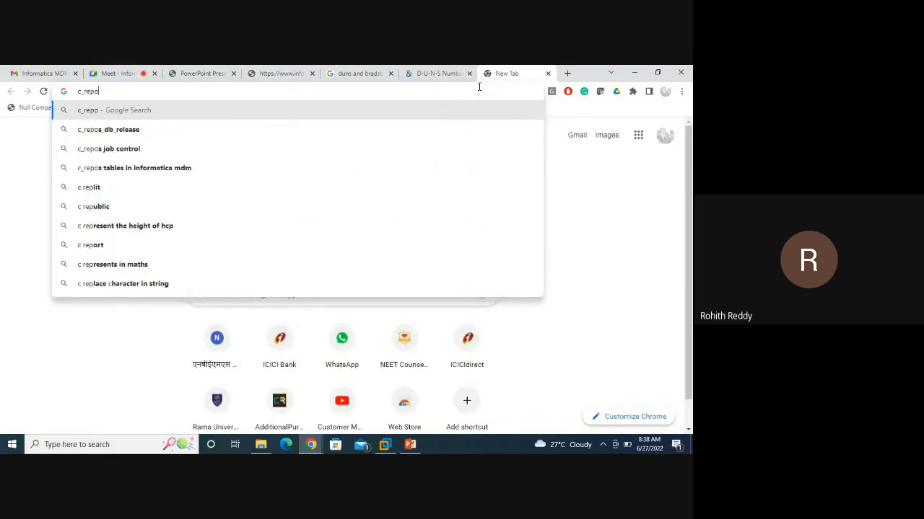
pyautogui.write('s_pop')
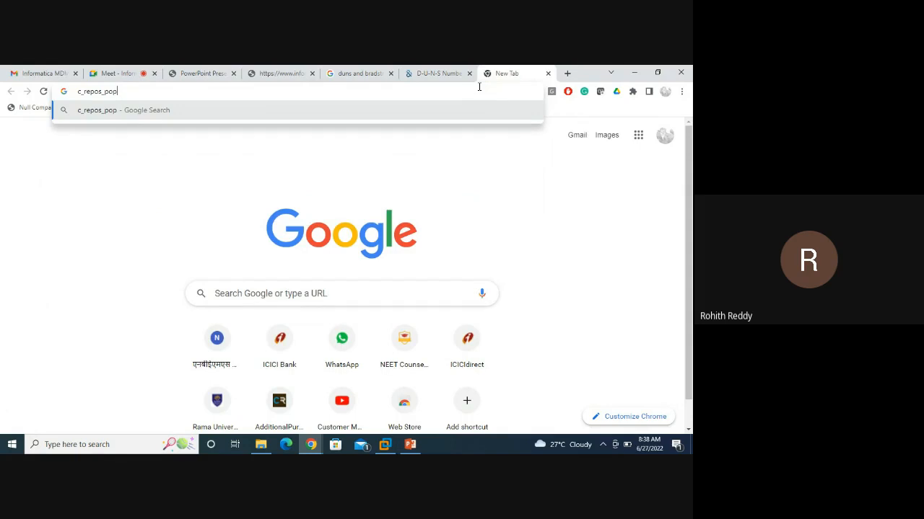
pyautogui.write('ulatio')
pyautogui.write('n in')
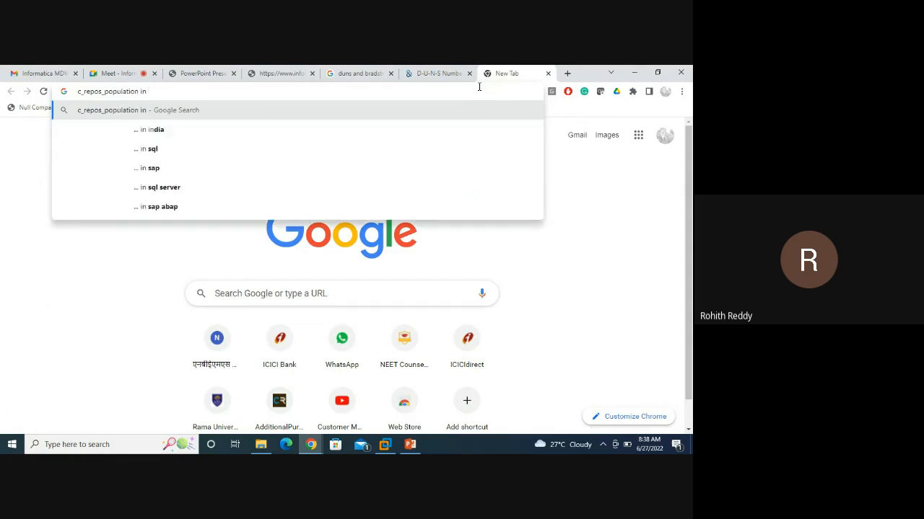
pyautogui.write(' Informatic')
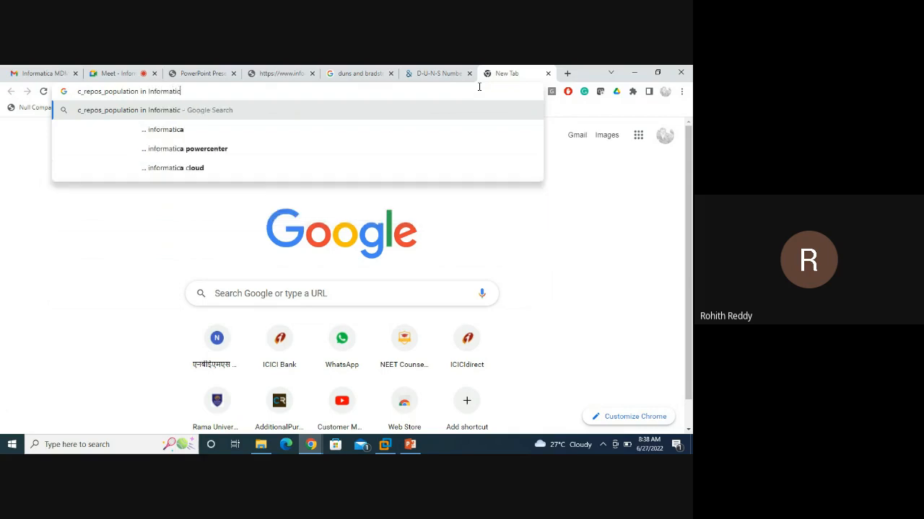
pyautogui.write('a MDM')
pyautogui.press('Return')
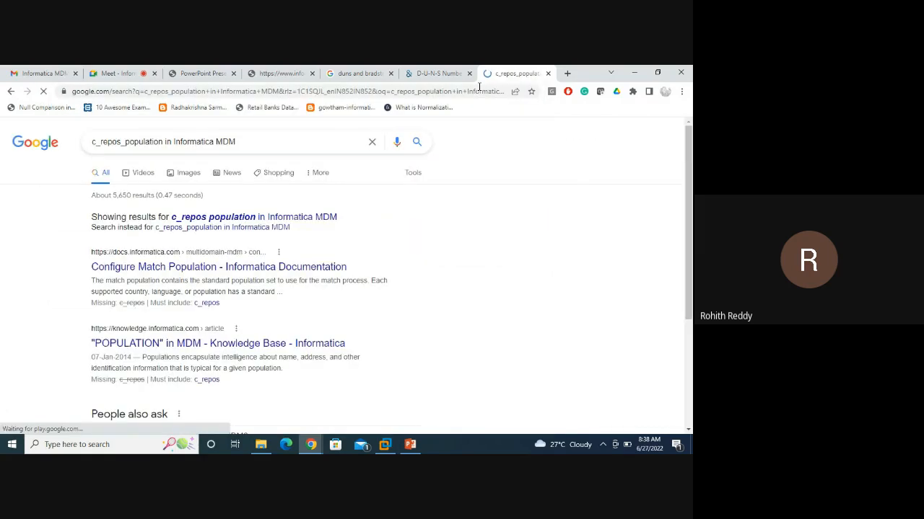
# Try the literal search for c_repos_population in Informatica MDM and return to the previous results.
pyautogui.click(253, 228)
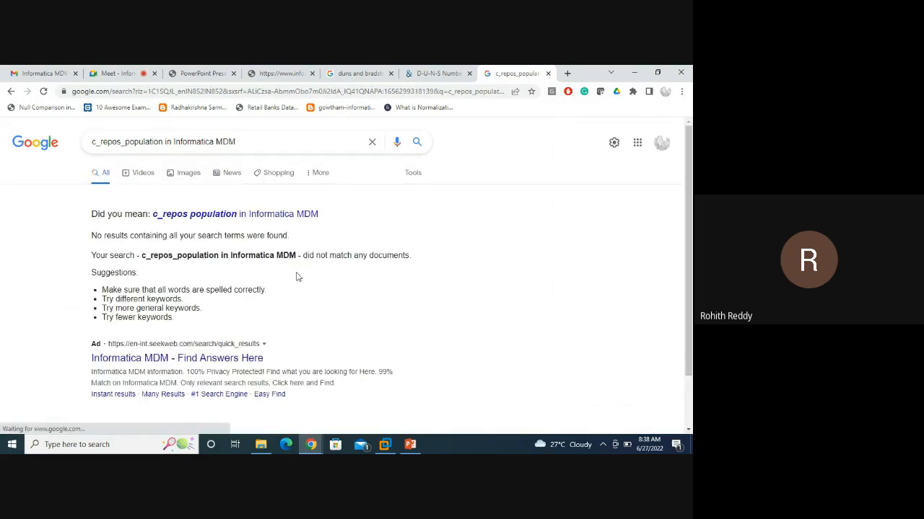
pyautogui.scroll(-2, 309, 287)
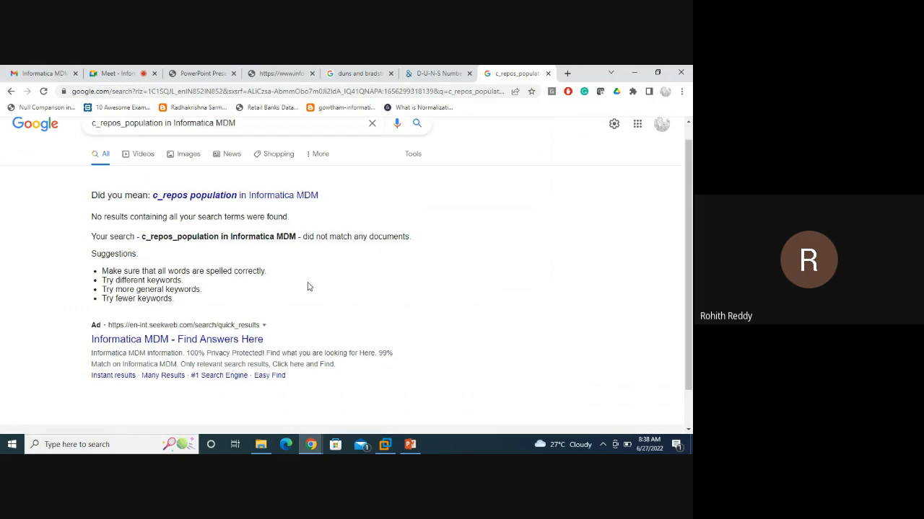
pyautogui.scroll(2, 308, 287)
pyautogui.click(11, 91)
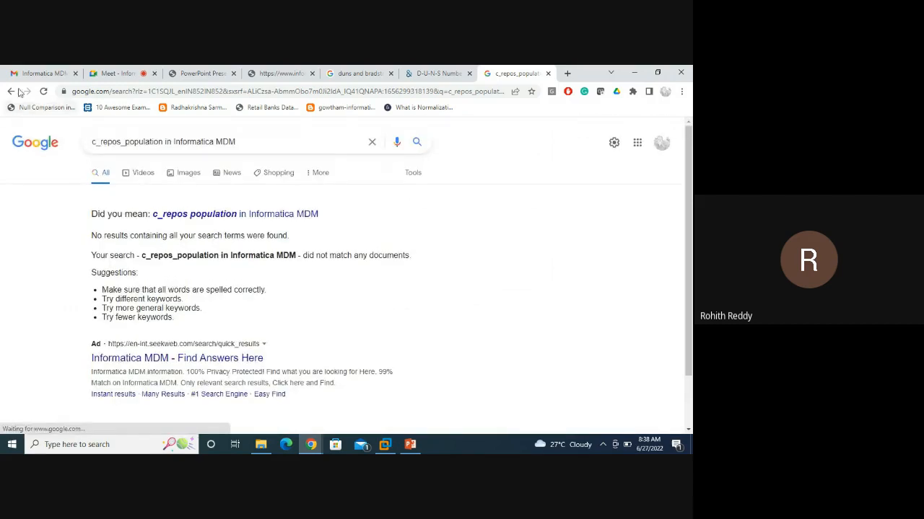
# Open the Configure Match Population documentation from the corrected search in a new tab and read its Enabling Match Population topic.
pyautogui.click(277, 218)
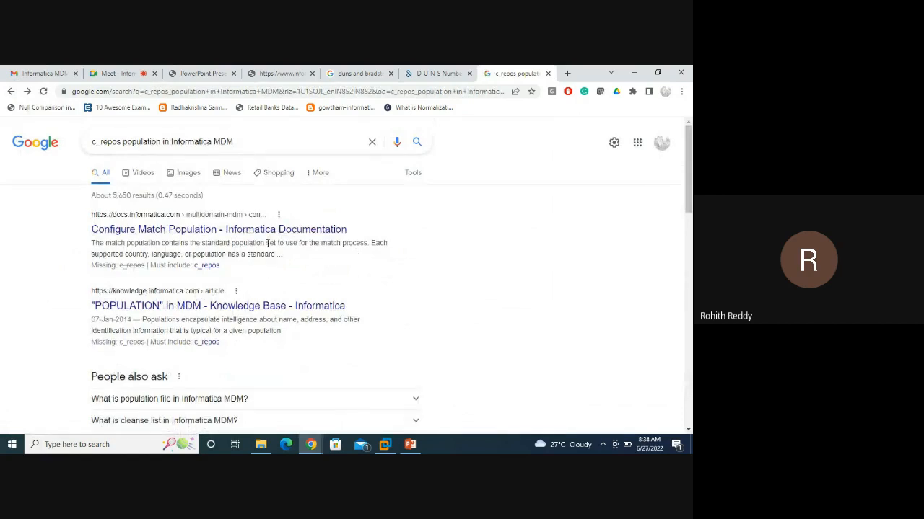
pyautogui.rightClick(289, 239)
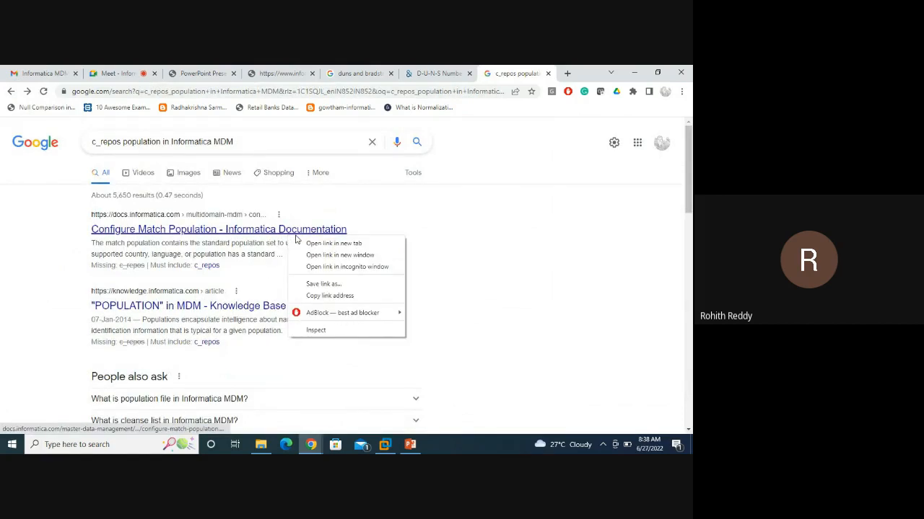
pyautogui.click(309, 244)
pyautogui.click(516, 74)
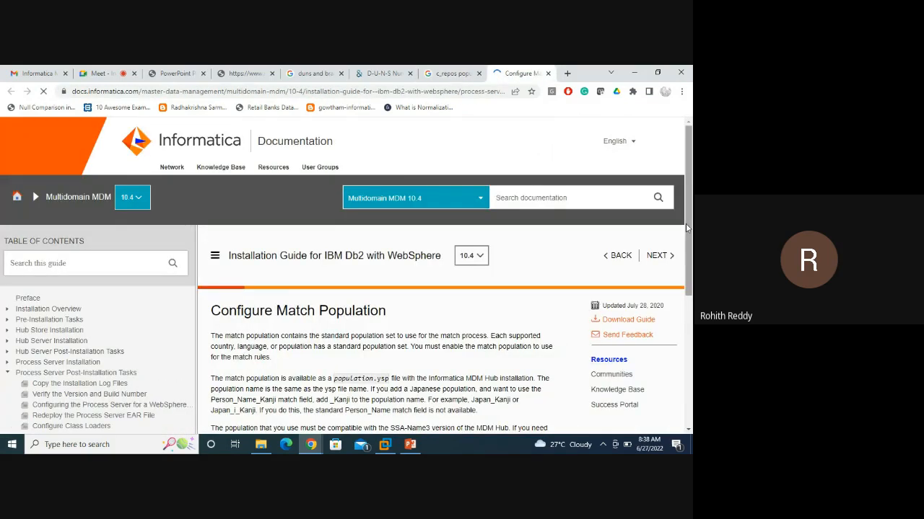
pyautogui.moveTo(687, 223); pyautogui.dragTo(687, 322)
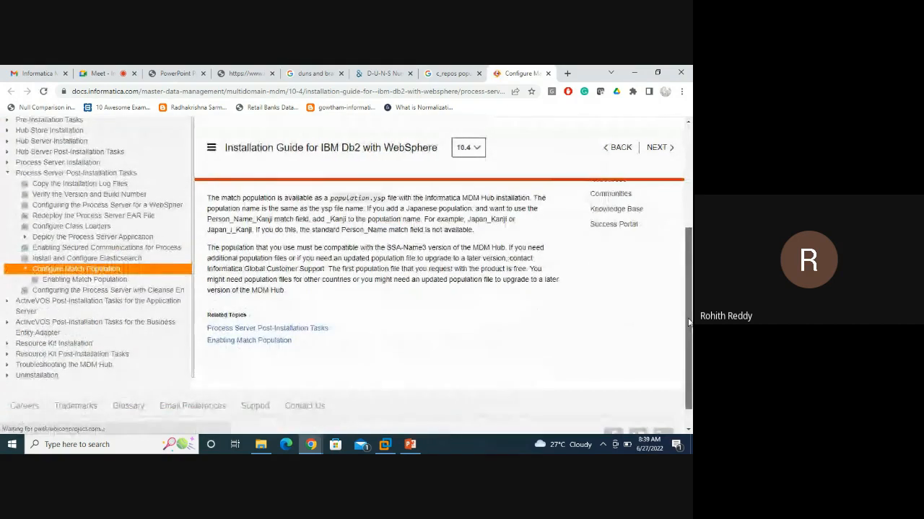
pyautogui.click(78, 280)
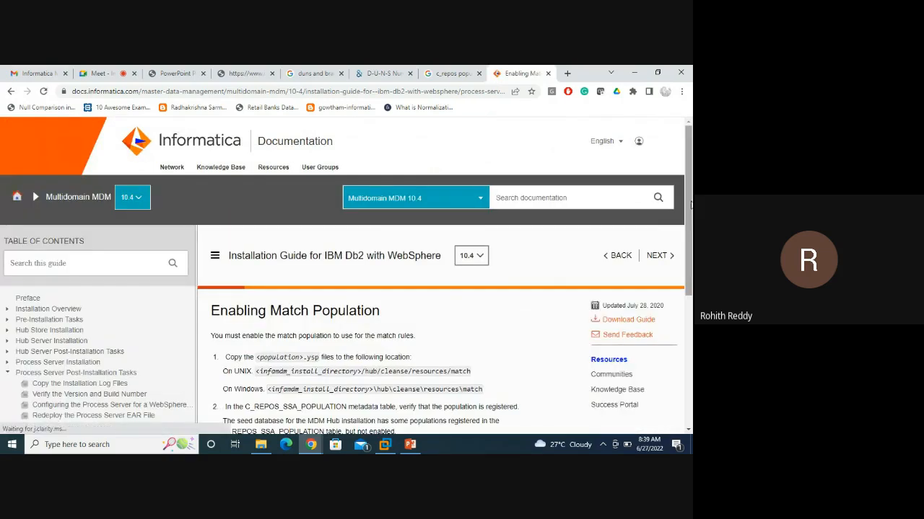
pyautogui.scroll(-2, 690, 191)
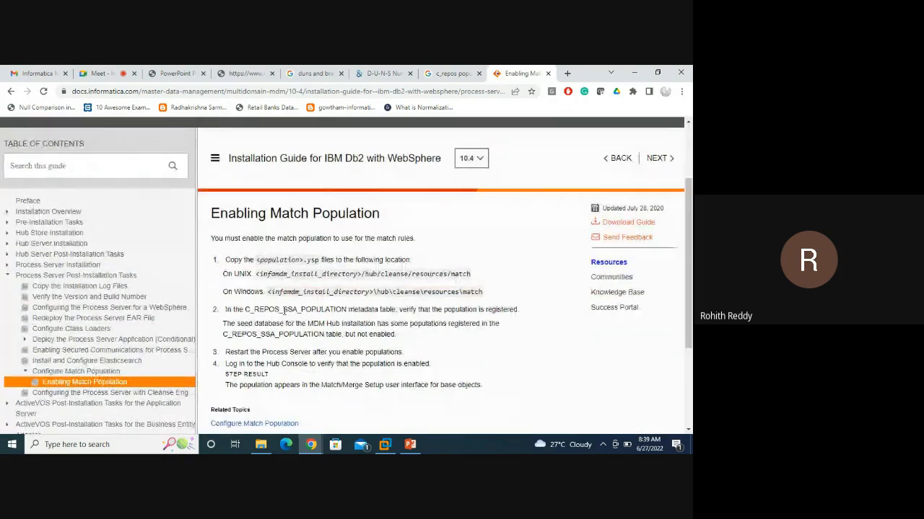
# Return to SQL Developer in the virtual machine, change the last query's table to C_REPOS_SSA_POPULATION and run it.
pyautogui.click(385, 445)
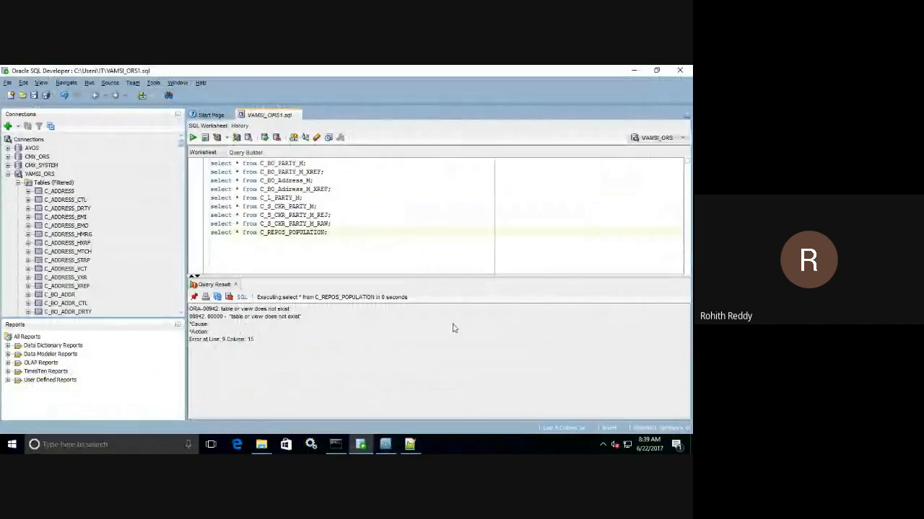
pyautogui.click(286, 233)
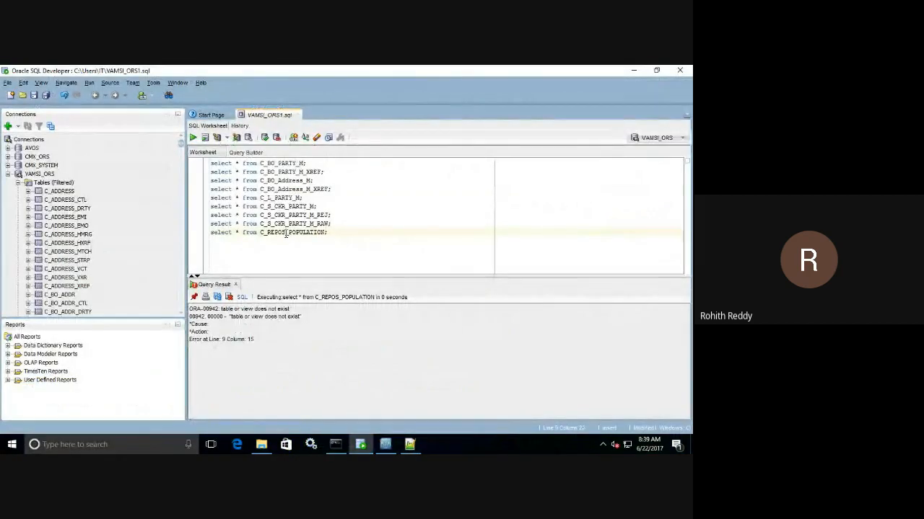
pyautogui.write('_SS')
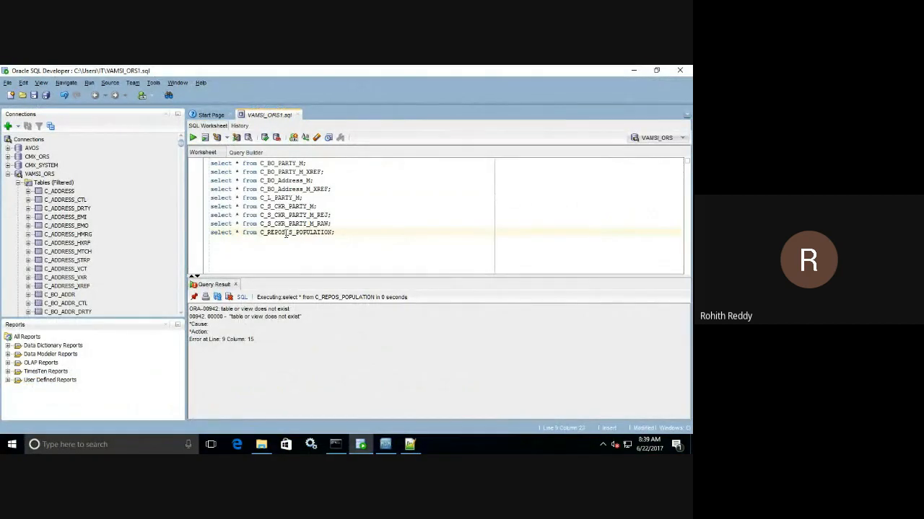
pyautogui.write('A')
pyautogui.click(193, 138)
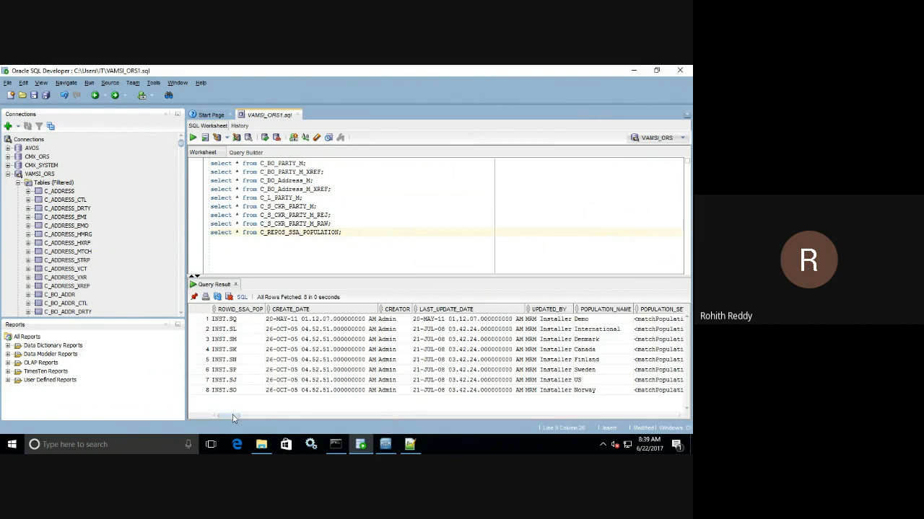
# Examine the ENABLED_IND column for the populations in the query result.
pyautogui.moveTo(233, 320); pyautogui.dragTo(682, 400)
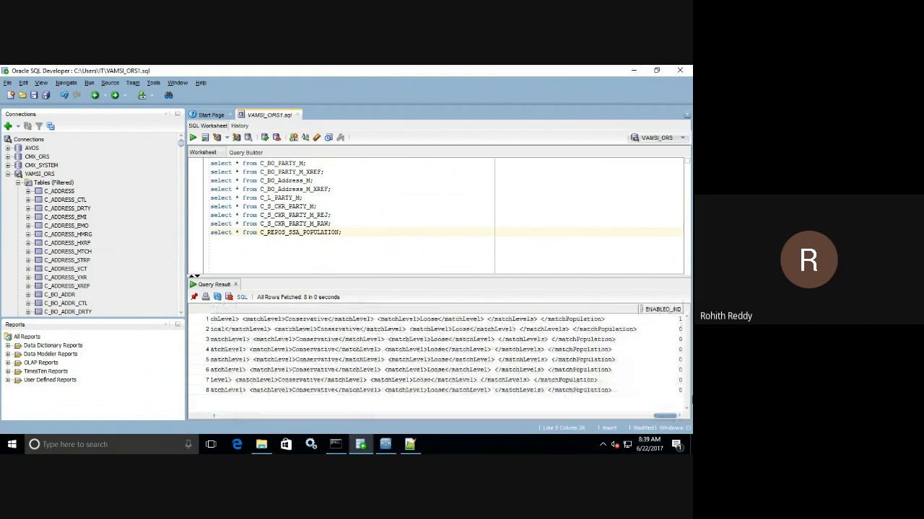
pyautogui.click(670, 320)
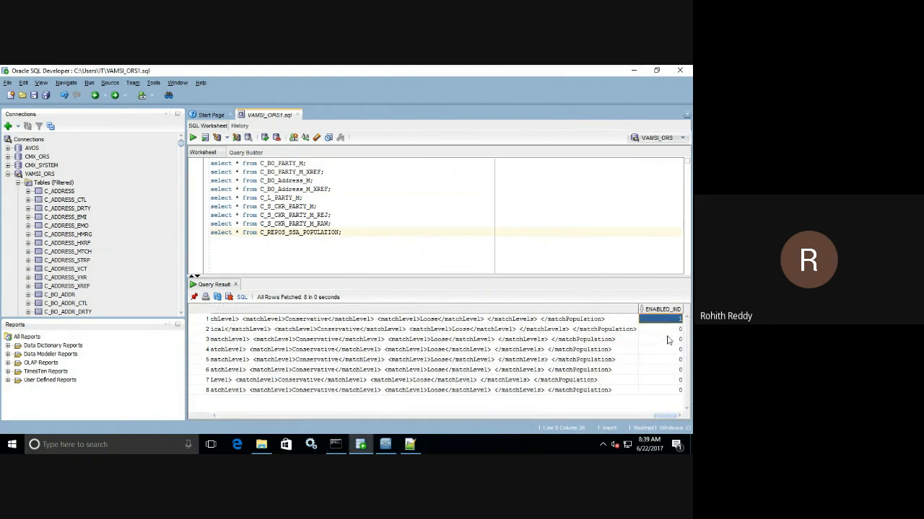
pyautogui.moveTo(665, 334); pyautogui.dragTo(209, 408)
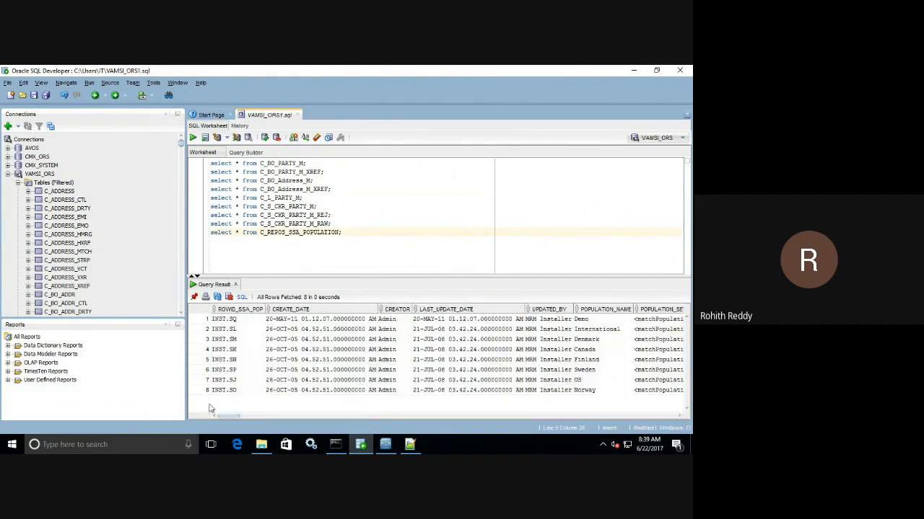
# Switch to the Informatica MDM Hub Console, check the Fuzzy Population options for Base Object Party M, and return to SQL Developer.
pyautogui.click(386, 444)
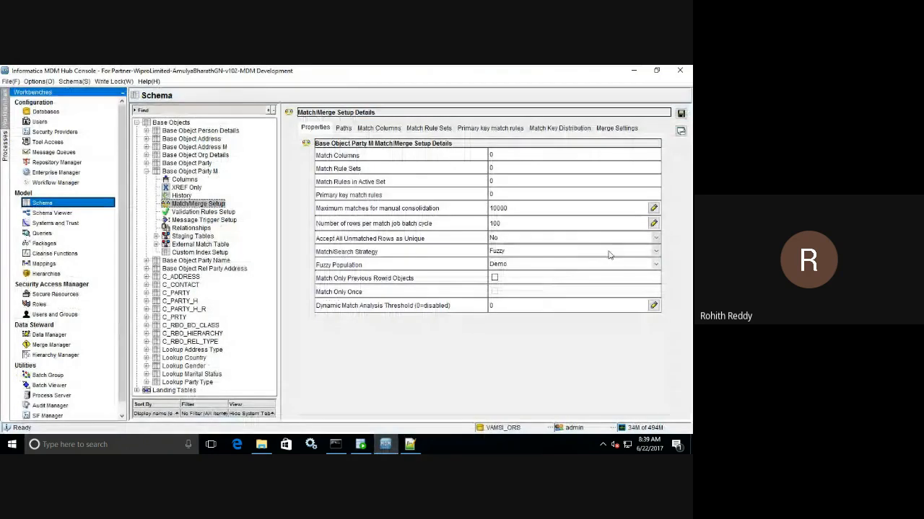
pyautogui.click(656, 264)
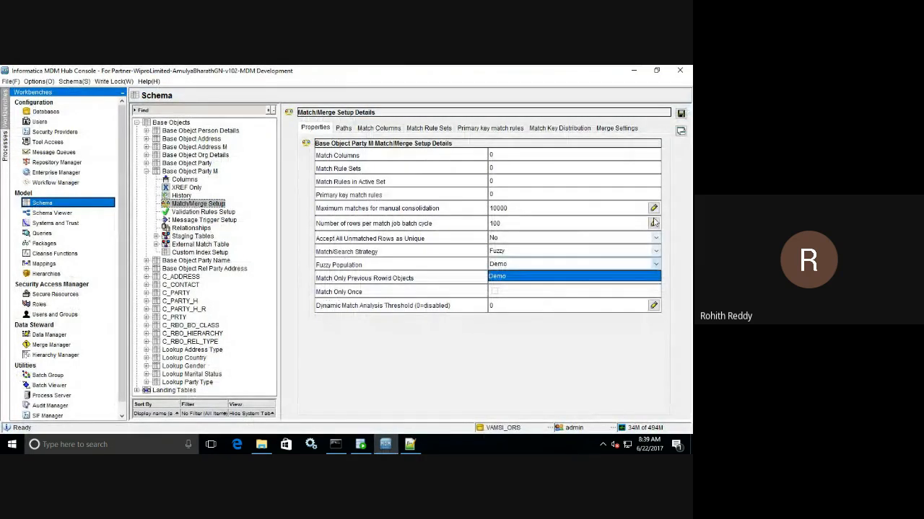
pyautogui.click(633, 70)
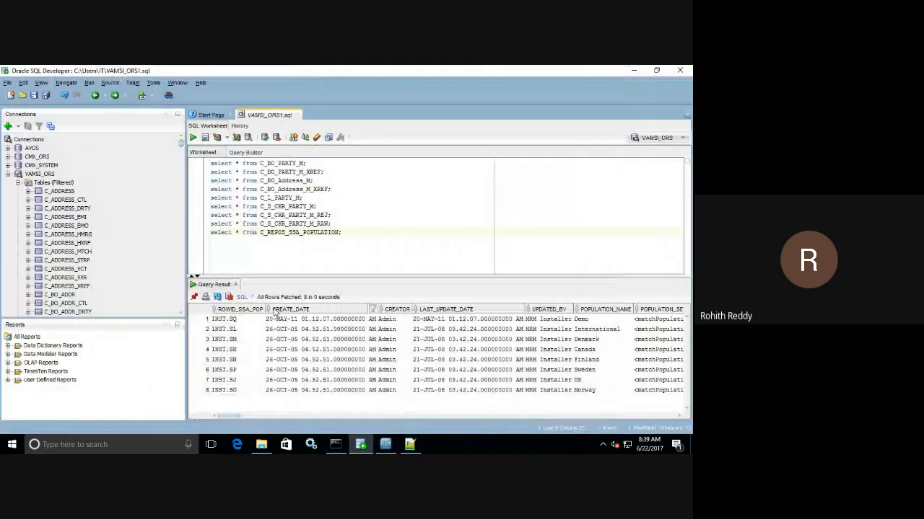
# Write "UPDATE C_REPOS_SSA_POPULATION SET ENABLED_IND=1" below the queries, reusing the copied table name, and begin a where clause on the following line.
pyautogui.doubleClick(280, 232)
pyautogui.hotkey('ctrl', 'c')
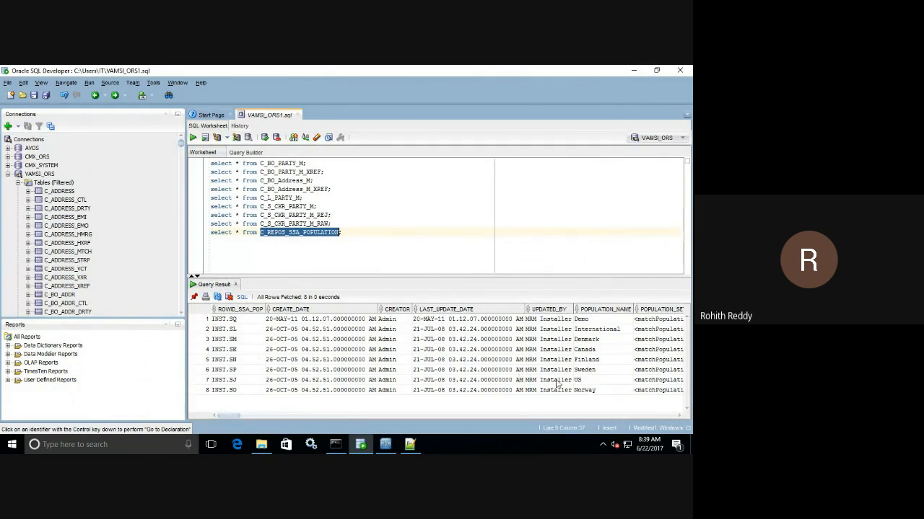
pyautogui.click(359, 230)
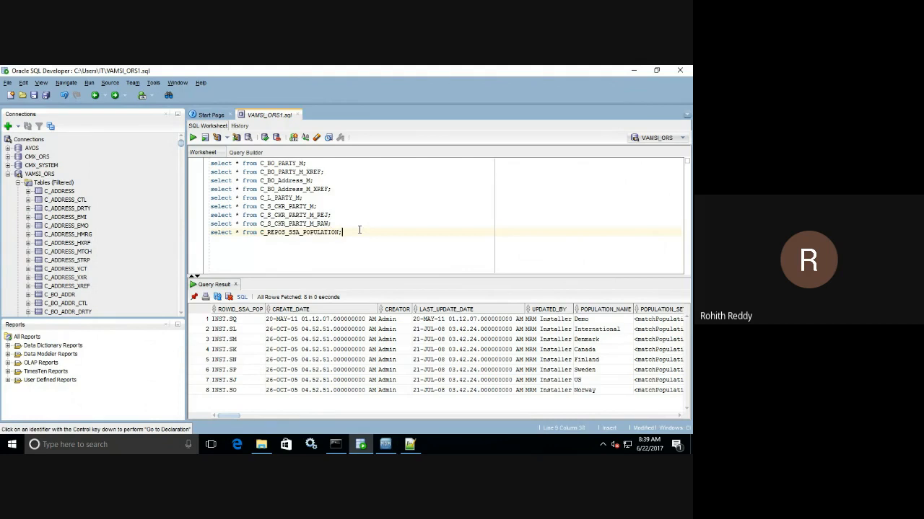
pyautogui.press('Return')
pyautogui.press('Return')
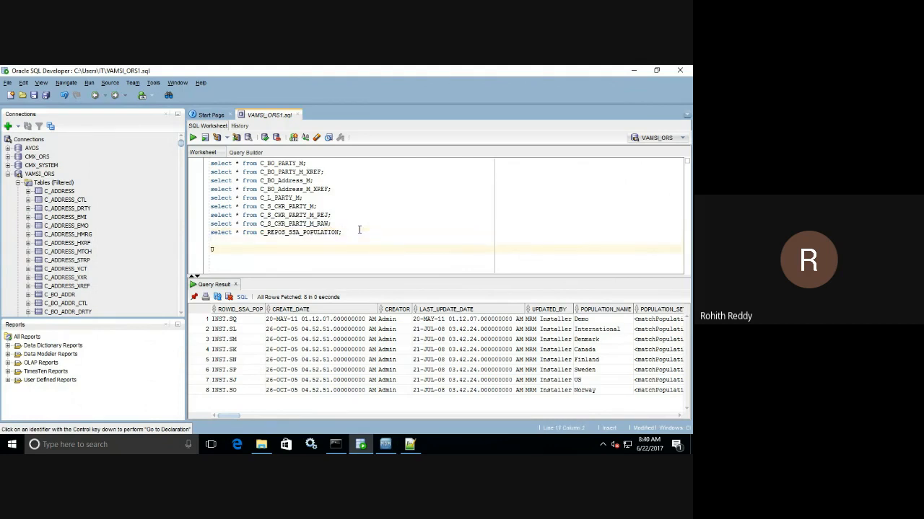
pyautogui.write('UPDATE')
pyautogui.hotkey('ctrl', 'v')
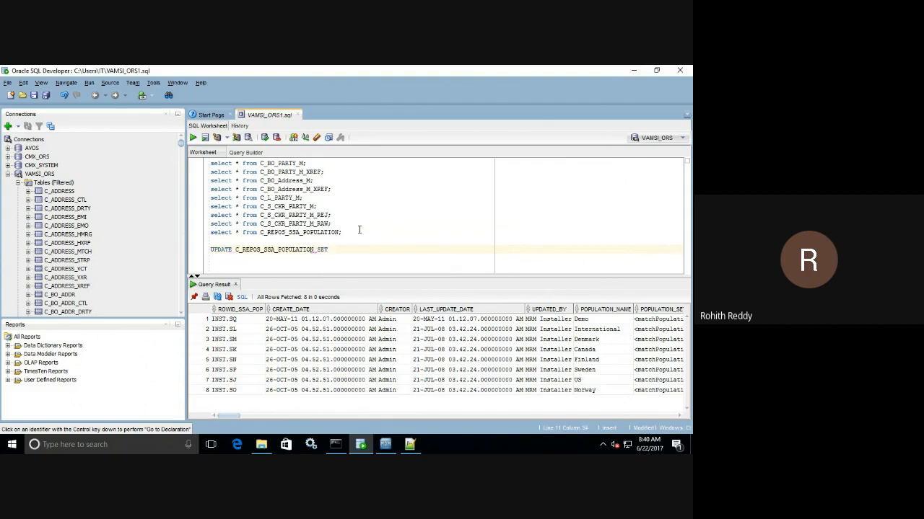
pyautogui.write('SET')
pyautogui.moveTo(239, 417); pyautogui.dragTo(273, 368)
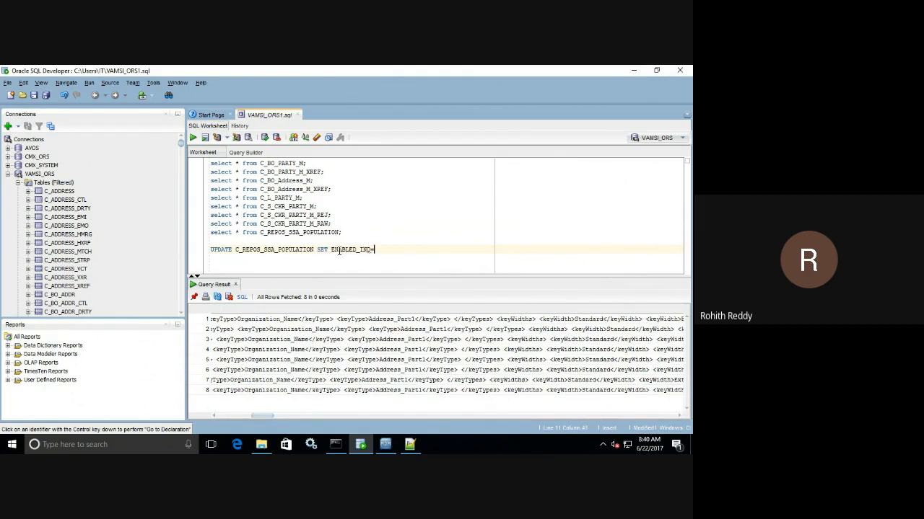
pyautogui.press('Return')
pyautogui.write('where')
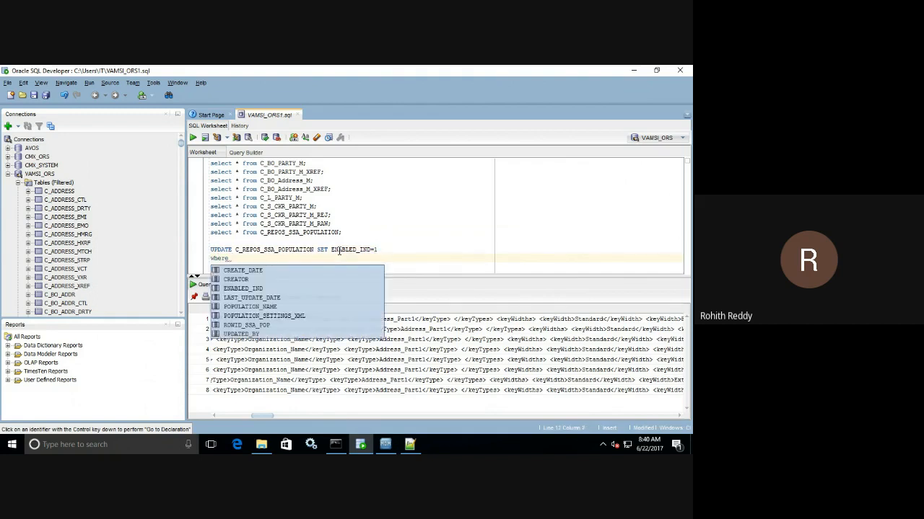
# Complete the update's where clause with ROWID_SSA_POP='INST.SO ' to target the Norway population, and run the statement.
pyautogui.moveTo(265, 415); pyautogui.dragTo(226, 417)
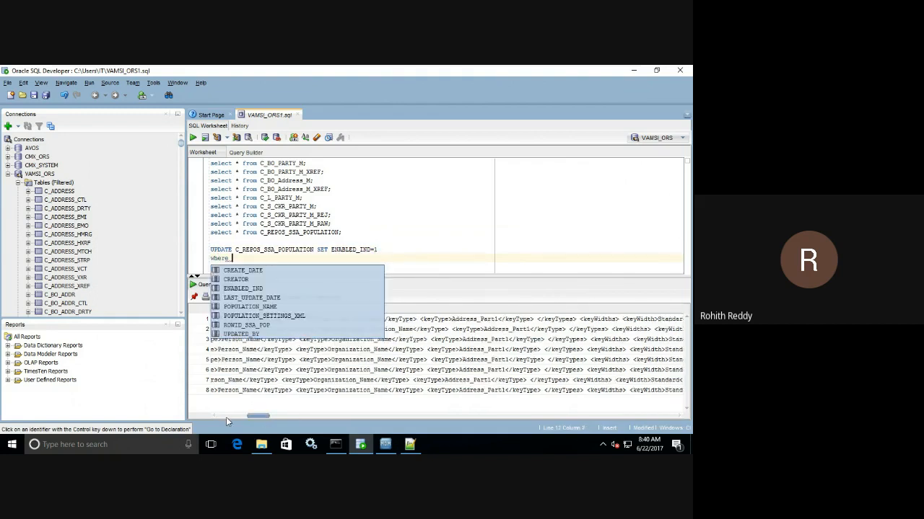
pyautogui.click(224, 382)
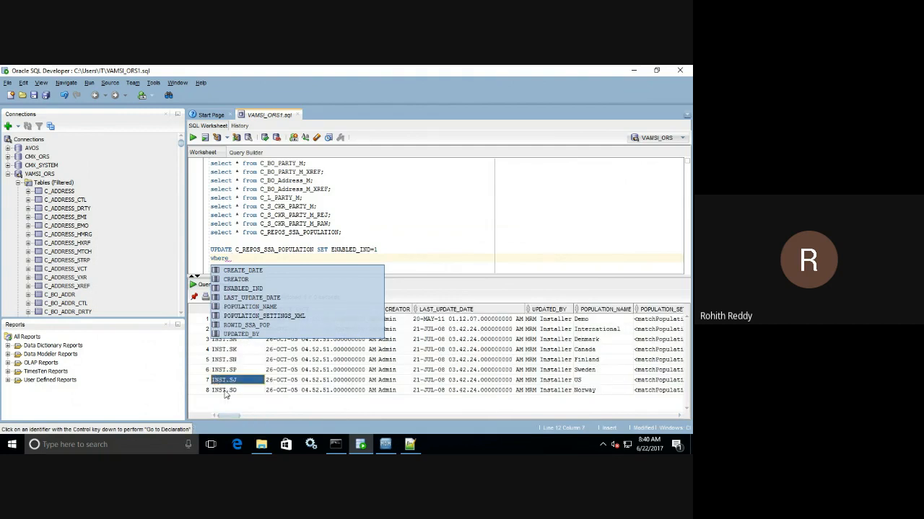
pyautogui.click(225, 390)
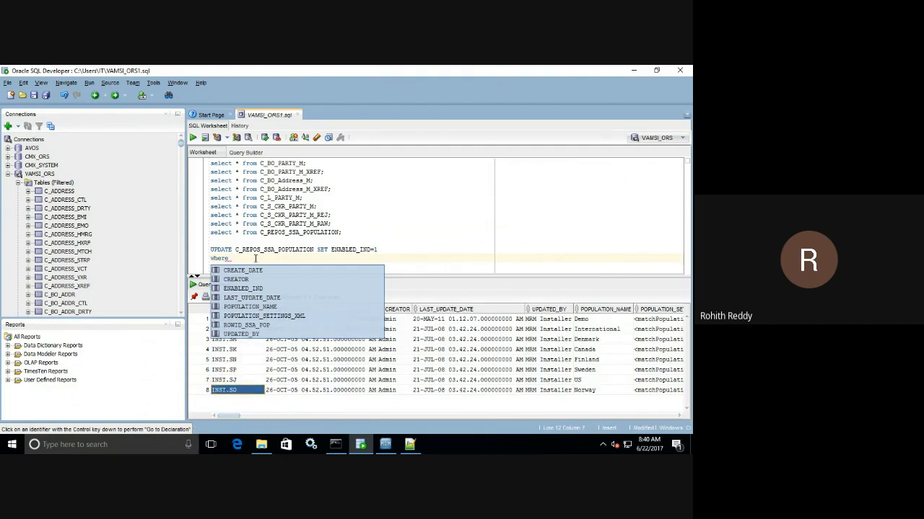
pyautogui.click(255, 258)
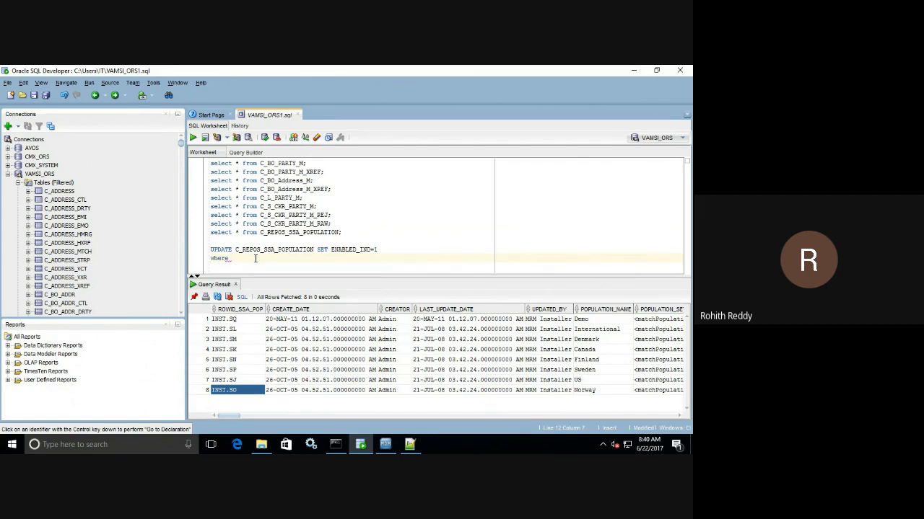
pyautogui.write("ROWID_SSA_POP='INST.SO       ';")
pyautogui.click(272, 258)
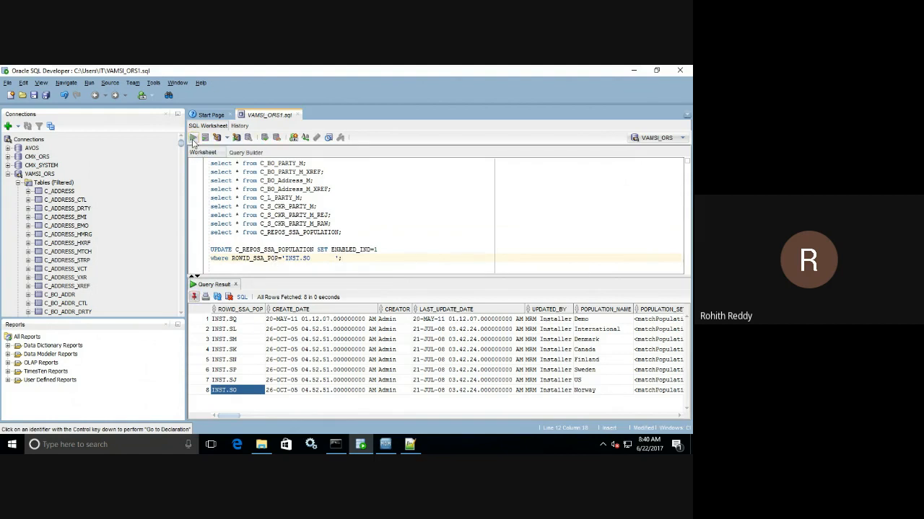
pyautogui.hotkey('ctrl', 'Return')
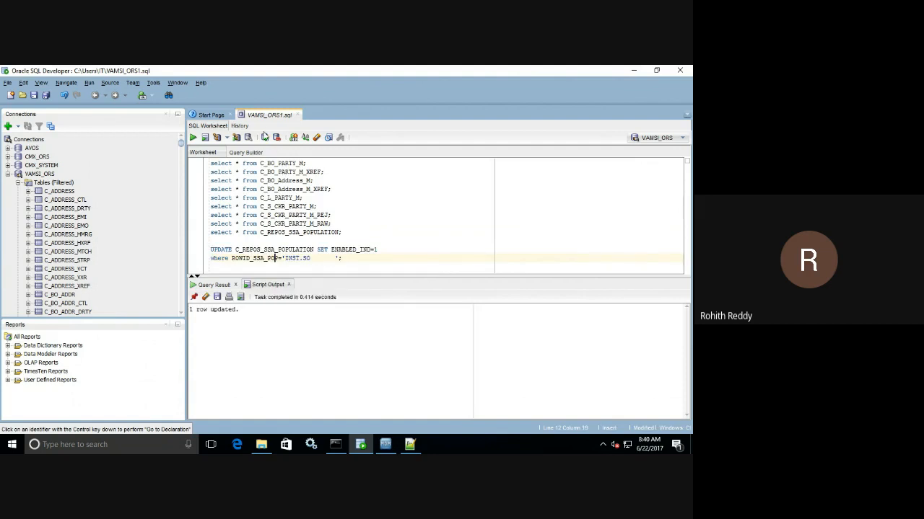
# Switch to the Informatica MDM Hub Console and refresh the schema, discarding the unsaved match/merge settings.
pyautogui.click(386, 445)
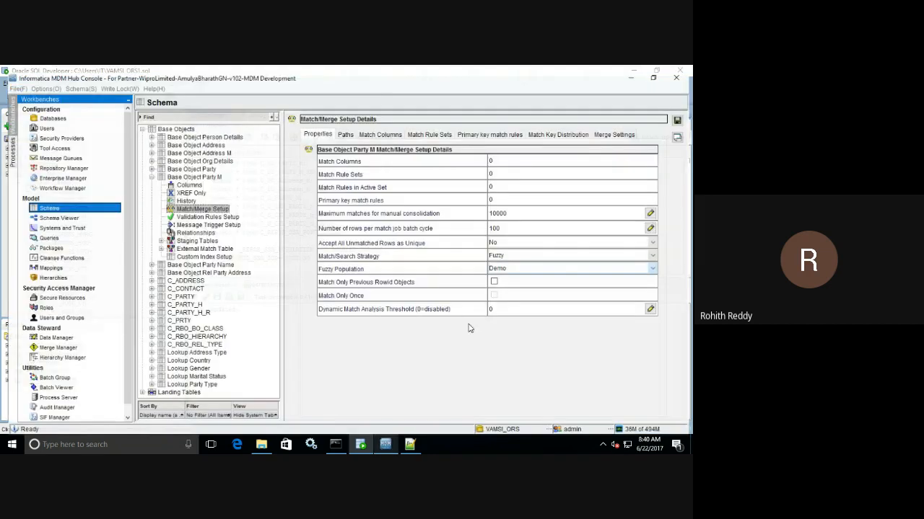
pyautogui.click(77, 82)
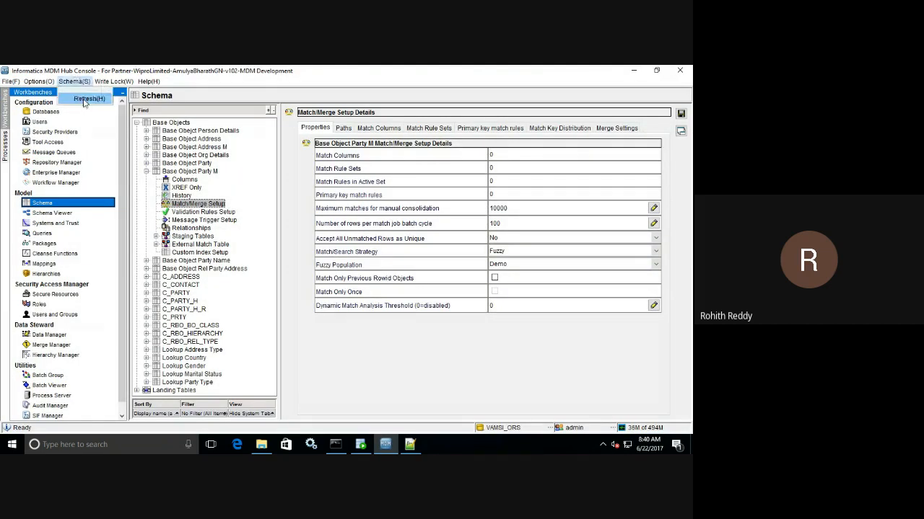
pyautogui.click(85, 102)
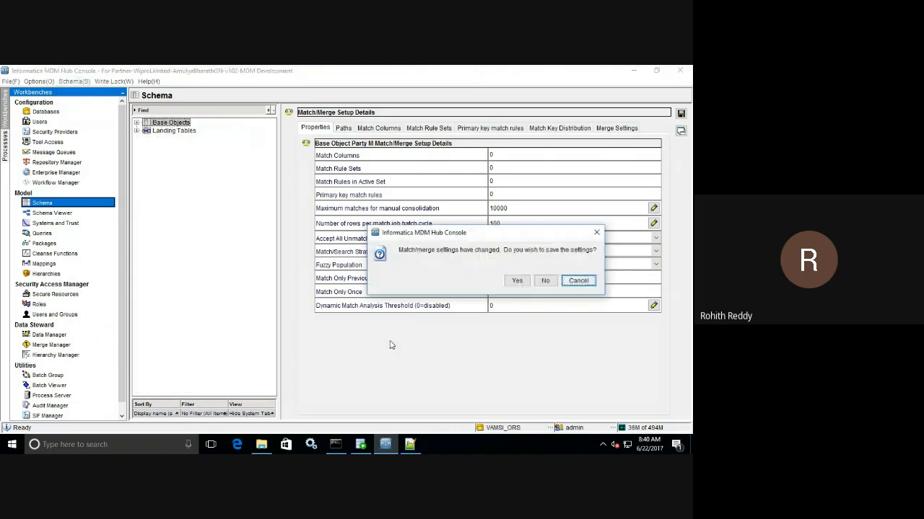
pyautogui.click(545, 282)
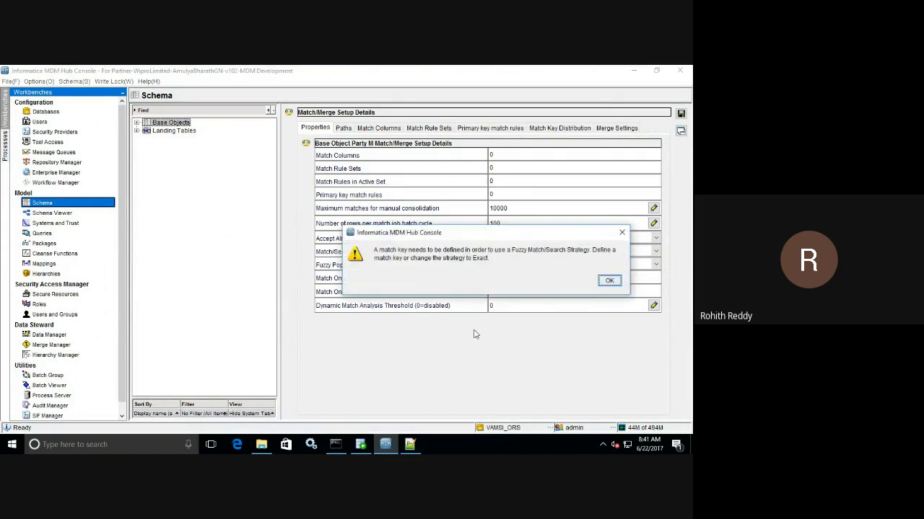
pyautogui.click(613, 284)
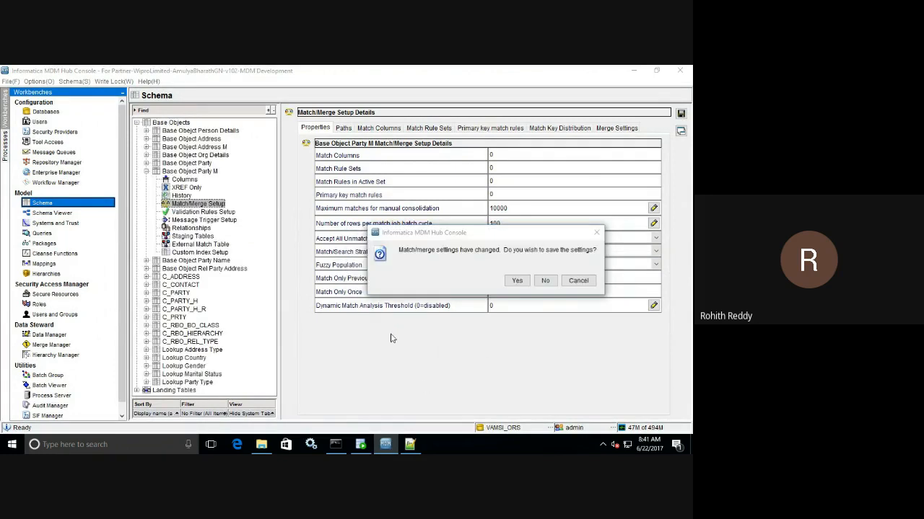
pyautogui.click(524, 285)
pyautogui.click(605, 287)
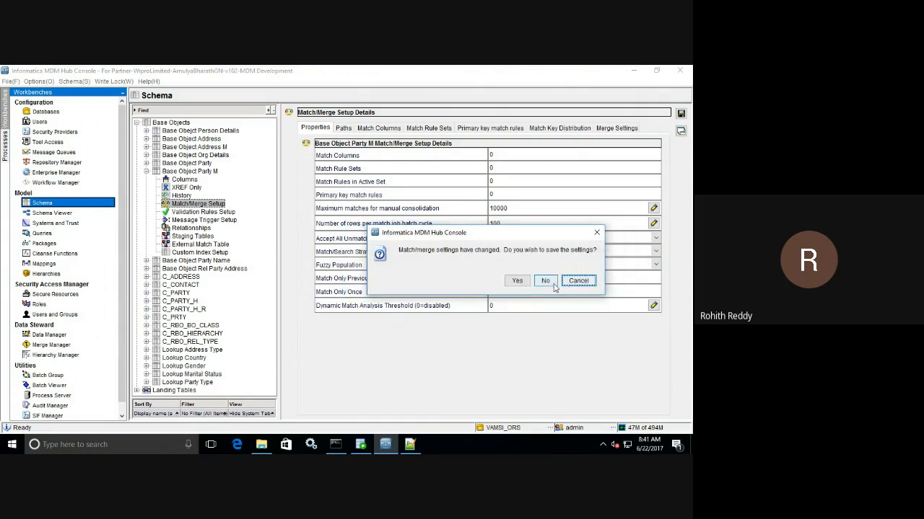
pyautogui.click(552, 284)
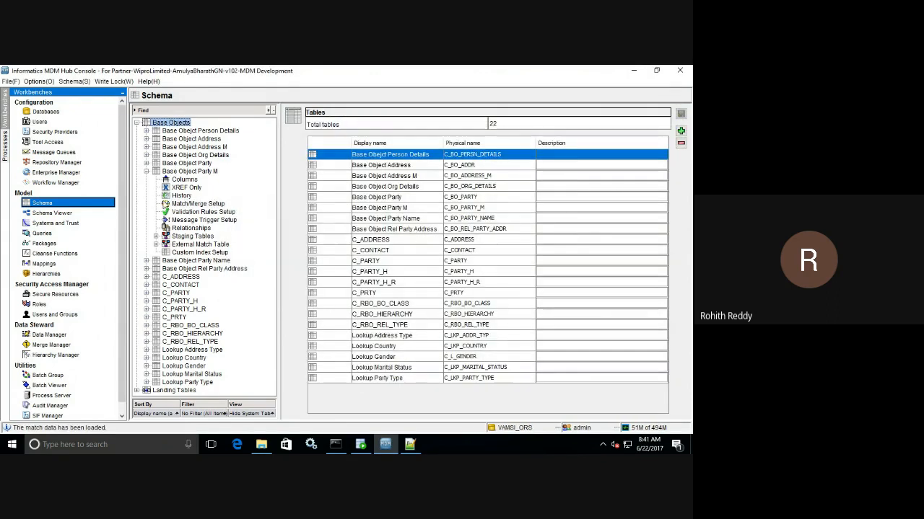
# Check Base Object Party M's Fuzzy Population options in its match/merge setup, view the match resources folder in File Explorer, and return to the Hub Console.
pyautogui.click(198, 205)
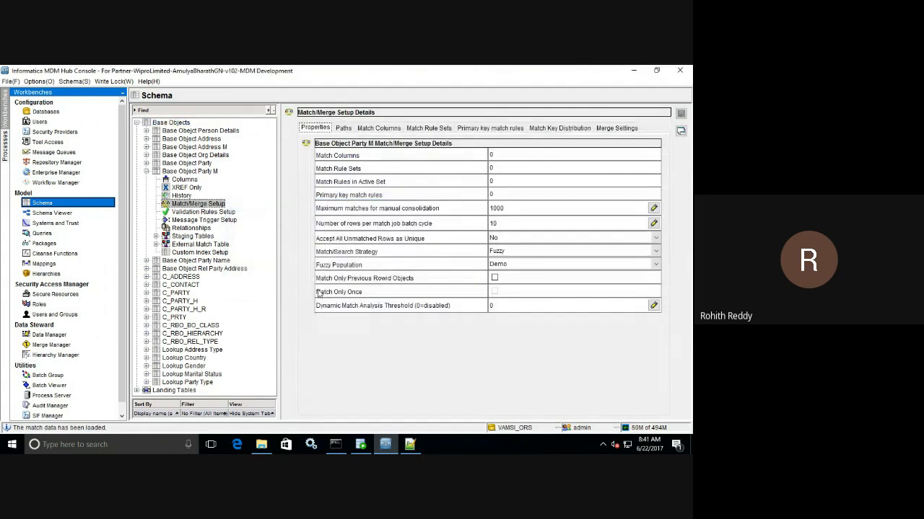
pyautogui.click(654, 265)
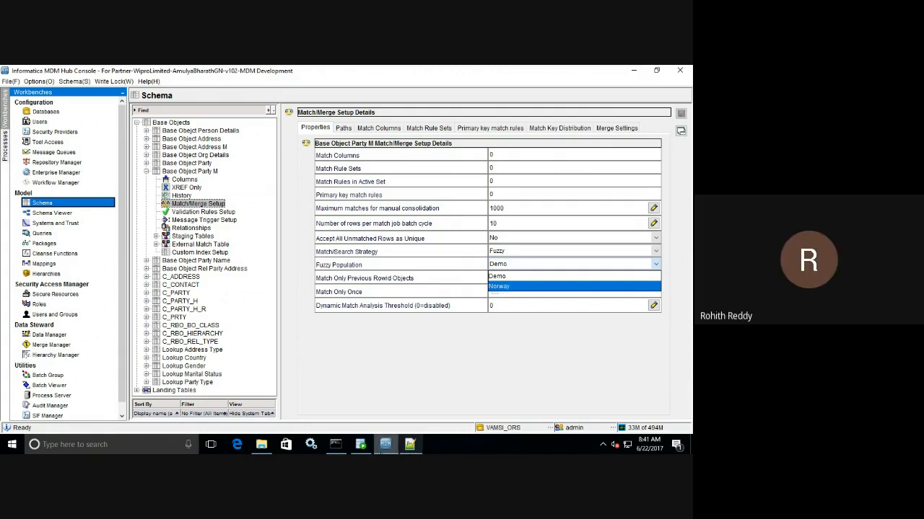
pyautogui.click(259, 446)
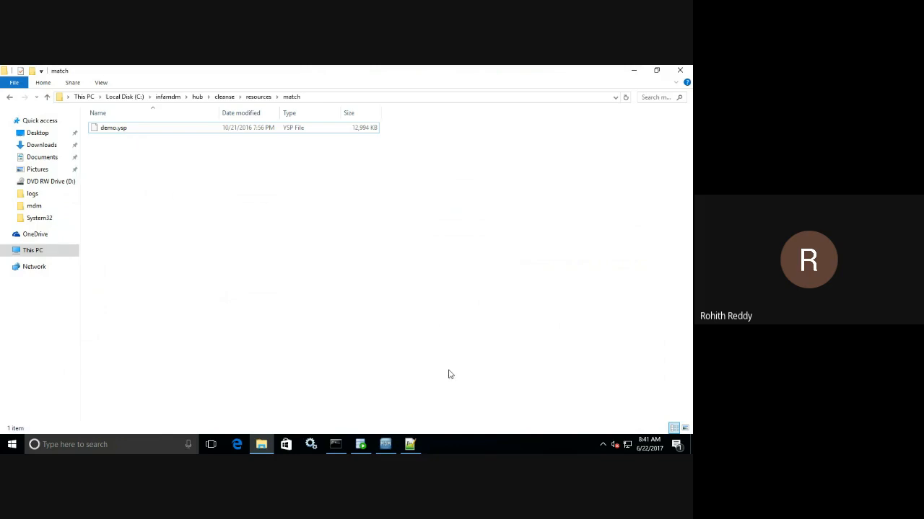
pyautogui.click(385, 444)
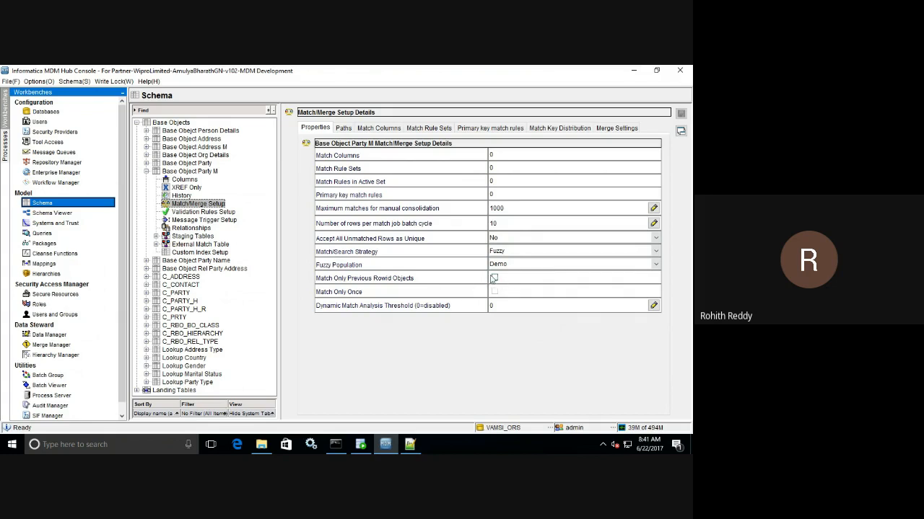
# Set the number of rows per match job batch cycle to 100 for Base Object Party M and try to save.
pyautogui.click(503, 223)
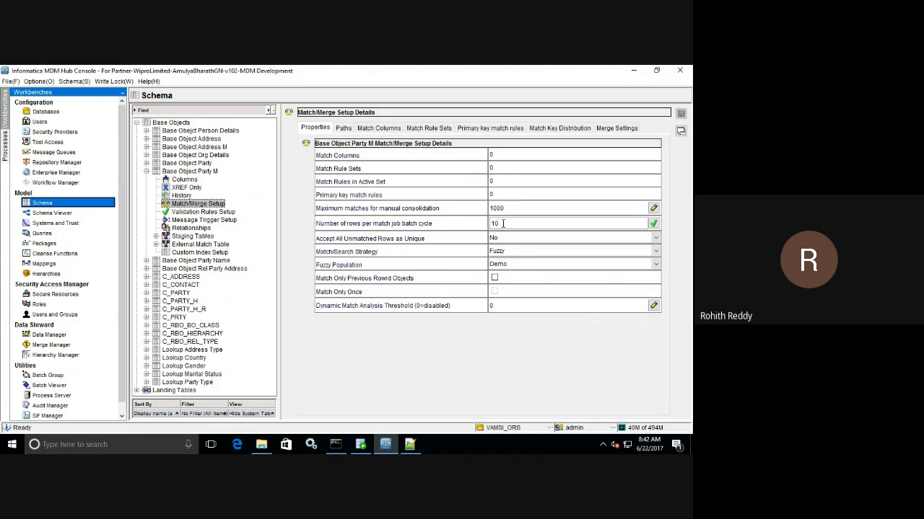
pyautogui.write('100')
pyautogui.click(653, 224)
pyautogui.click(681, 114)
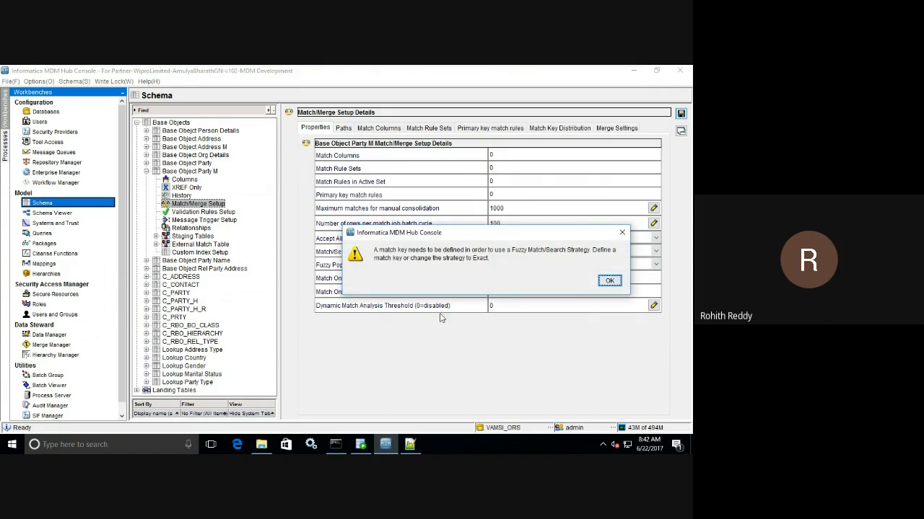
pyautogui.click(610, 282)
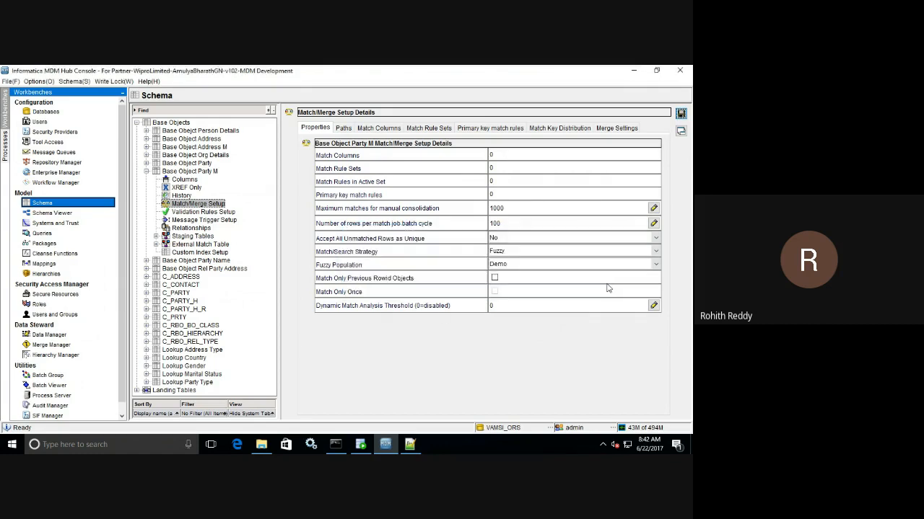
# Change Base Object Party M's Match/Search Strategy to Exact and save the match/merge setup.
pyautogui.click(655, 252)
pyautogui.click(622, 273)
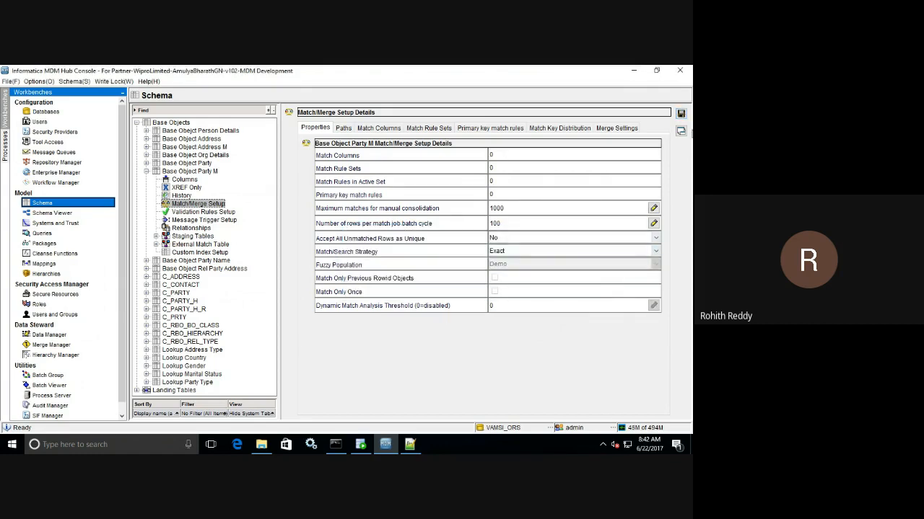
pyautogui.click(682, 115)
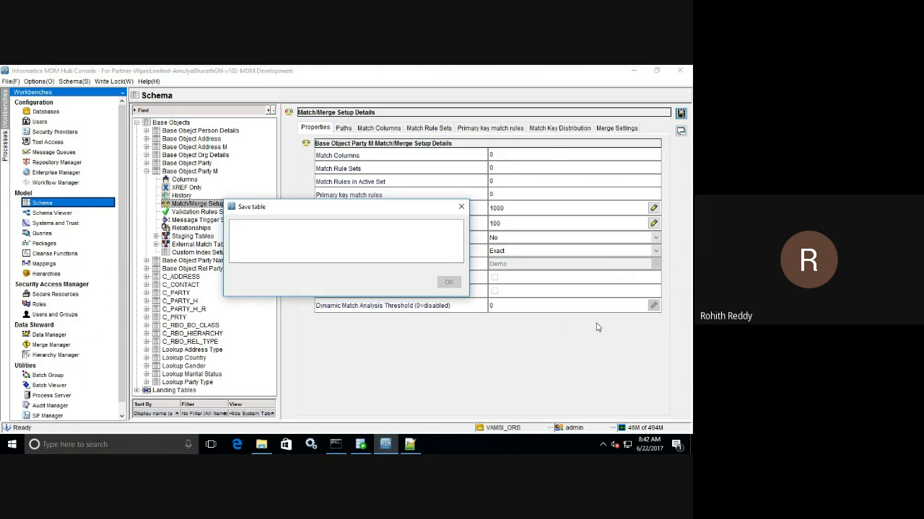
# Switch to SQL Developer, run the C_BO_PARTY_M query and examine the NAME, EMAIL_ID and CONTACT columns.
pyautogui.click(387, 447)
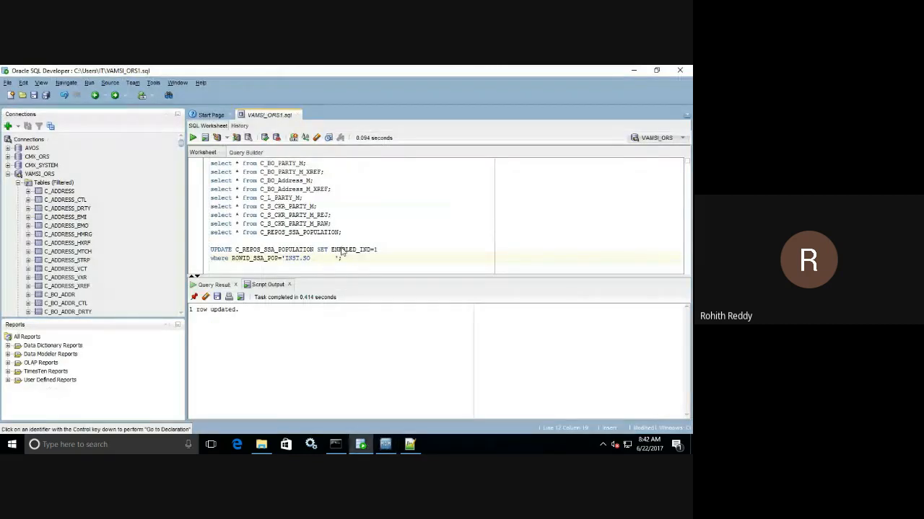
pyautogui.click(309, 165)
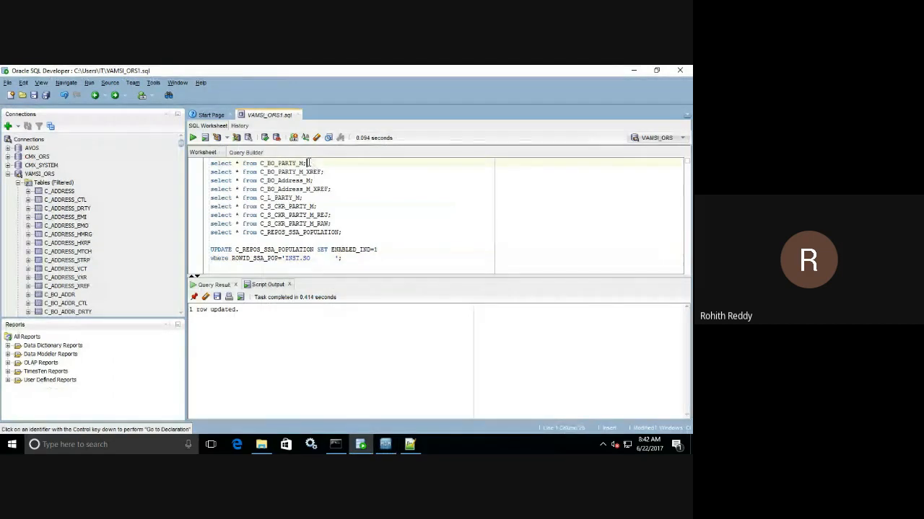
pyautogui.click(193, 137)
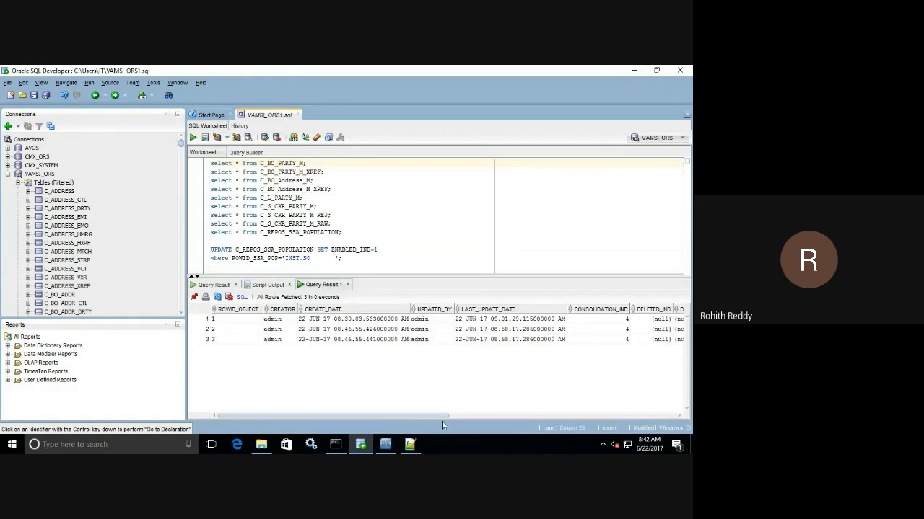
pyautogui.moveTo(442, 417); pyautogui.dragTo(625, 410)
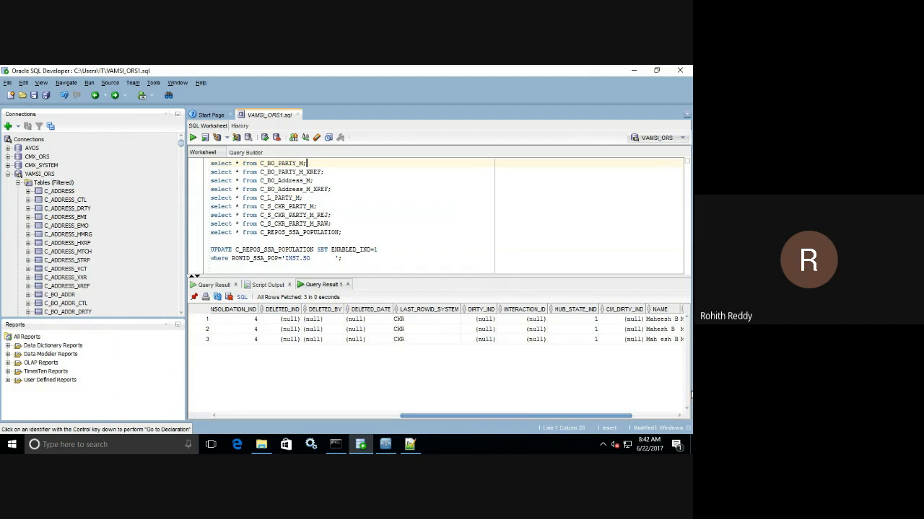
pyautogui.click(633, 417)
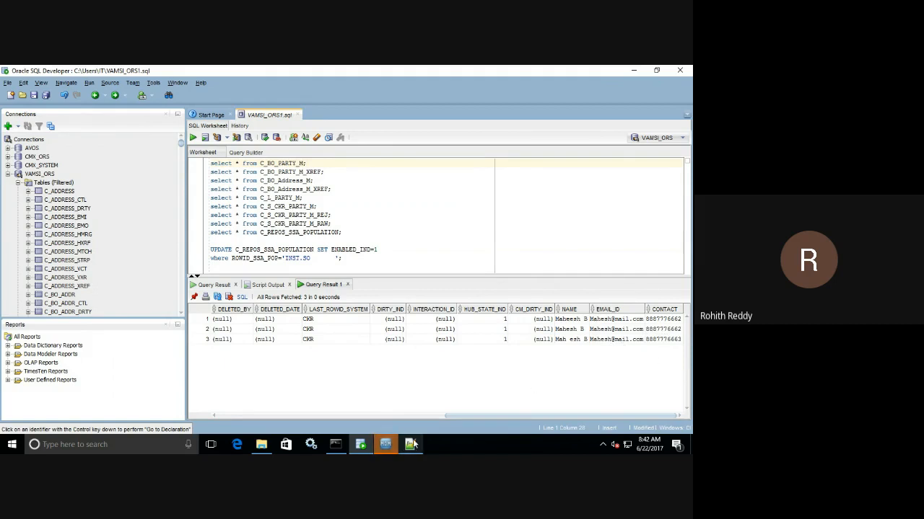
# Return to the MDM Hub Console, review Base Object Party M's match paths and open its match columns.
pyautogui.moveTo(386, 447)
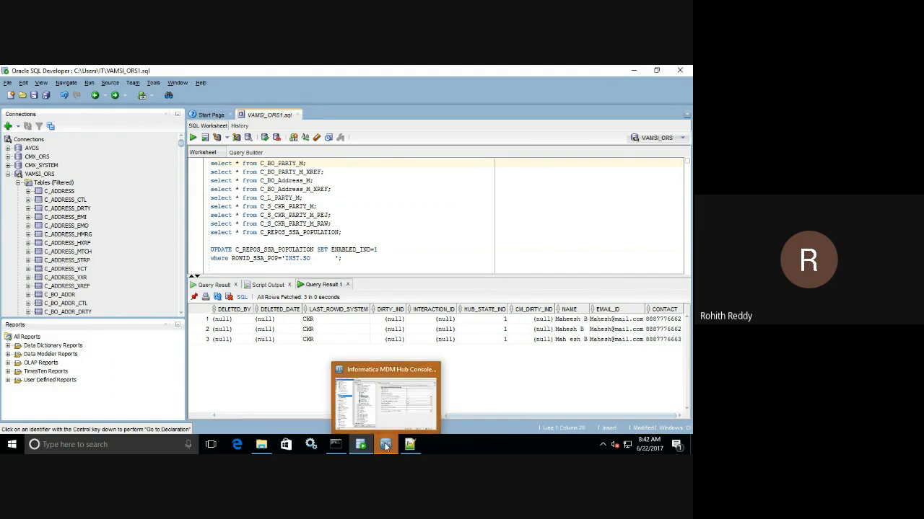
pyautogui.click(386, 446)
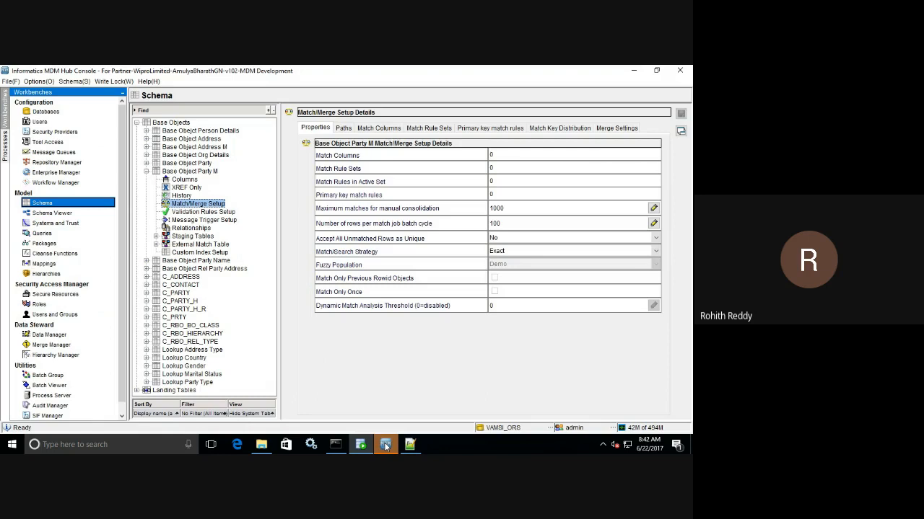
pyautogui.click(344, 130)
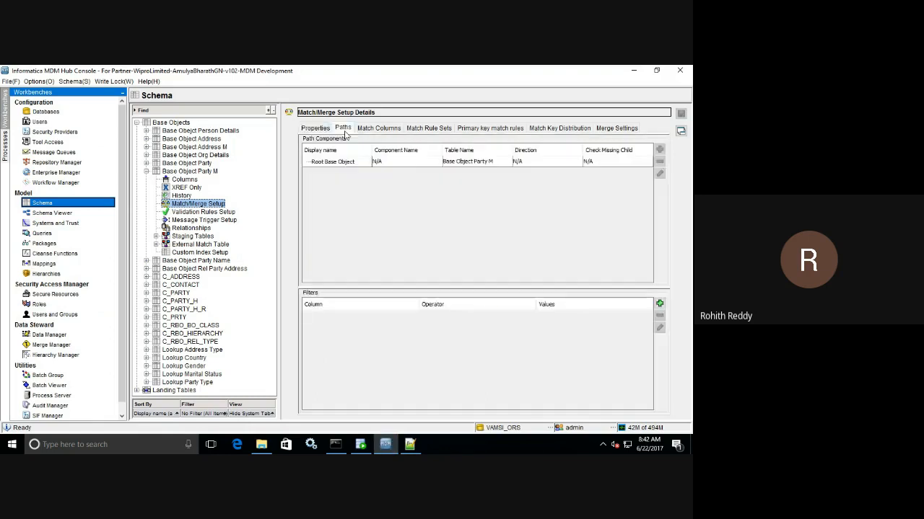
pyautogui.click(369, 131)
pyautogui.click(347, 132)
pyautogui.click(379, 130)
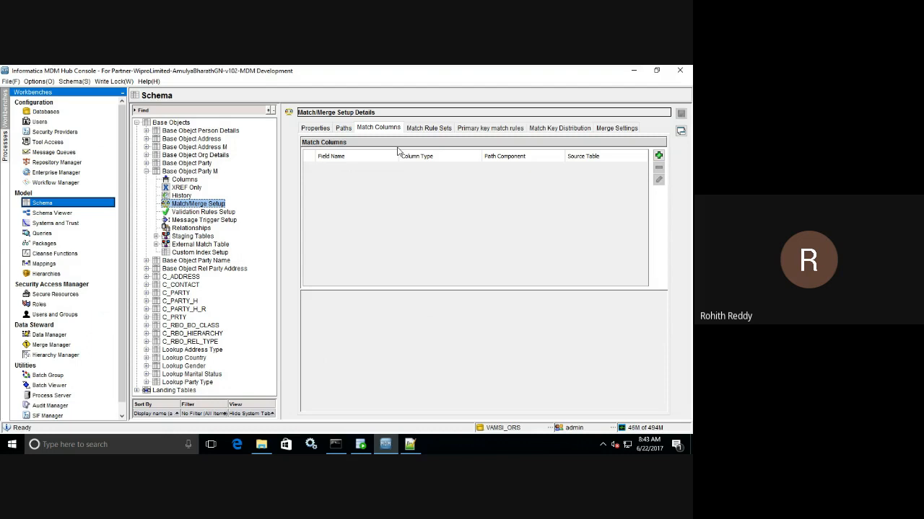
# Begin a new exact match column for Base Object Party M and select Contact as its source column.
pyautogui.click(658, 156)
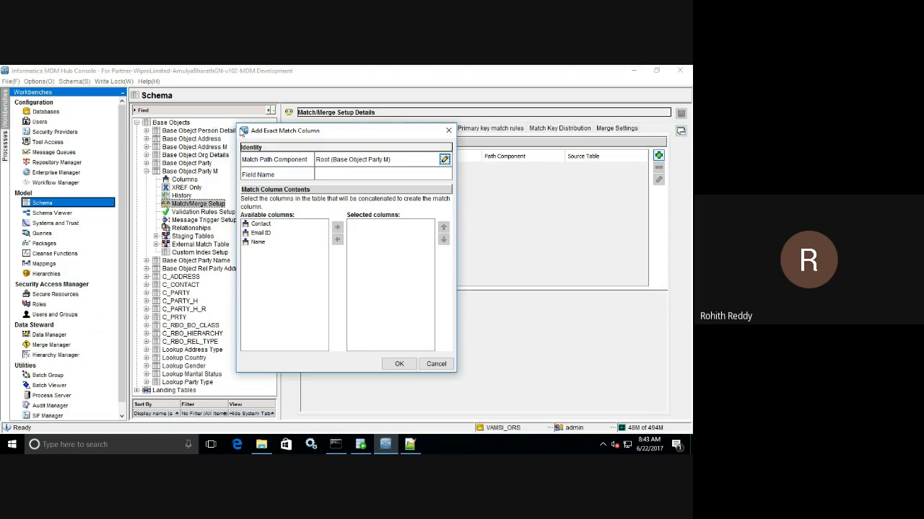
pyautogui.moveTo(242, 131); pyautogui.dragTo(230, 116)
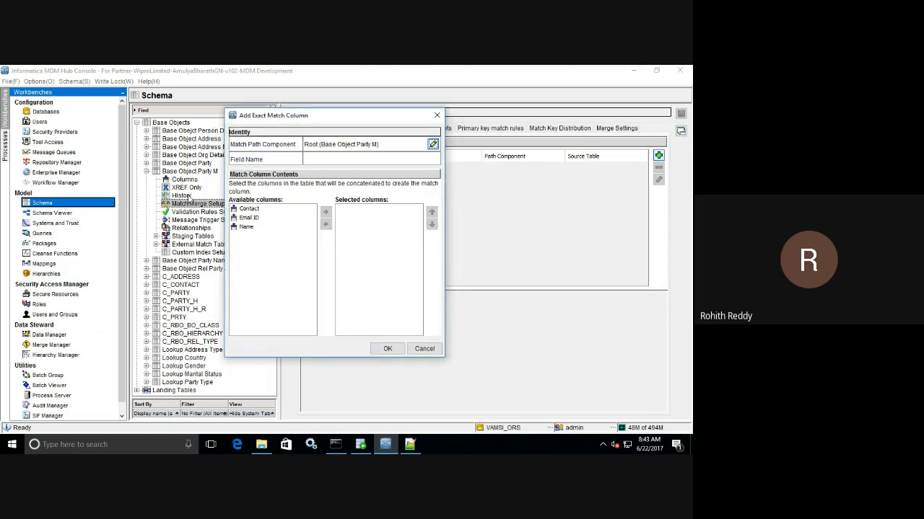
pyautogui.click(249, 209)
pyautogui.click(325, 212)
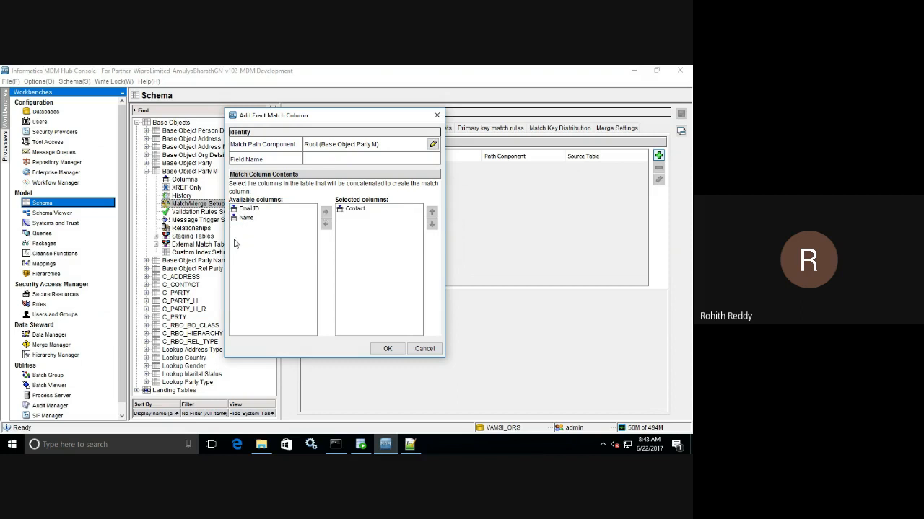
pyautogui.click(248, 209)
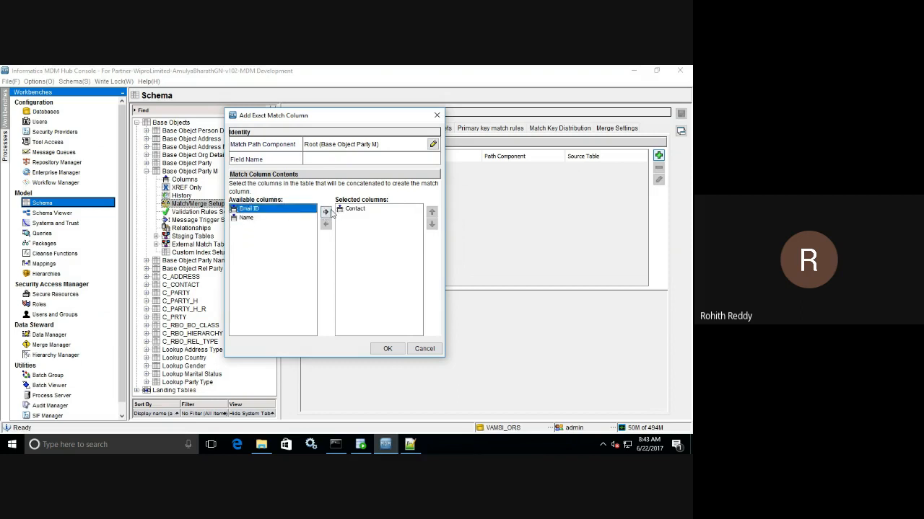
pyautogui.click(325, 212)
pyautogui.click(341, 219)
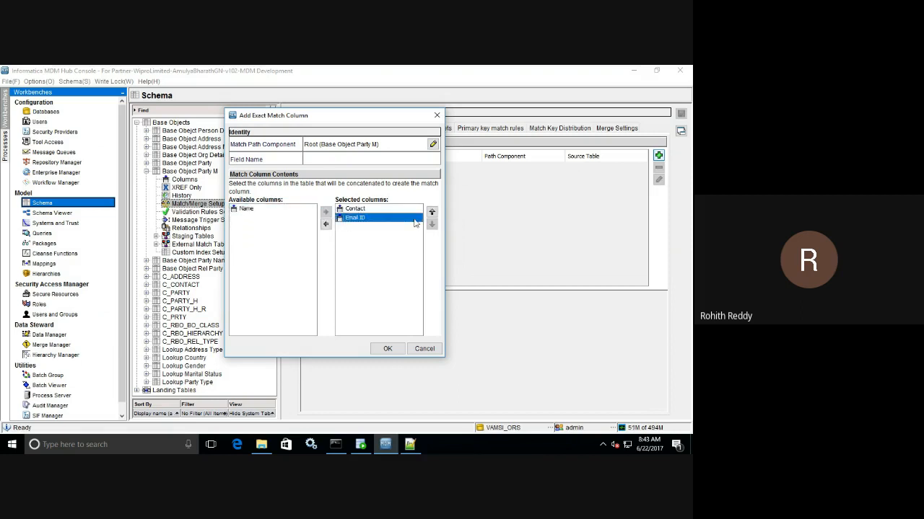
pyautogui.click(325, 224)
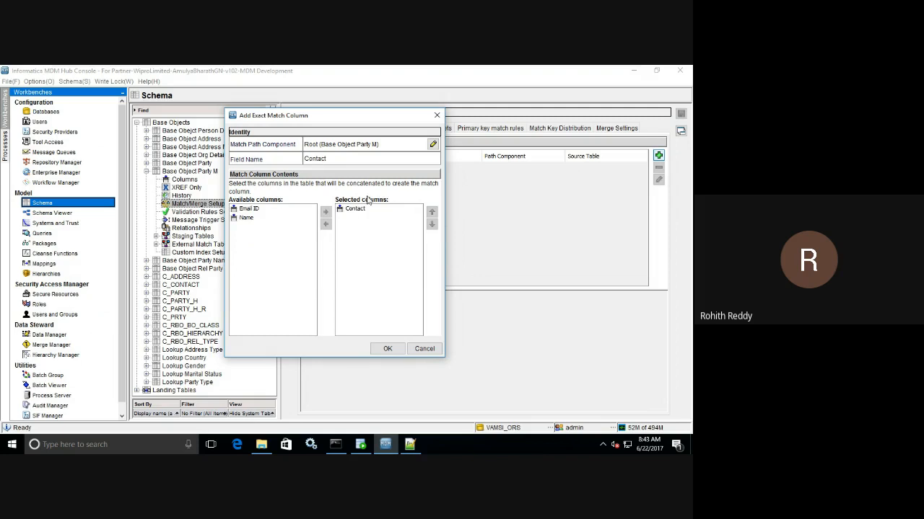
# Name the exact match column Contact and add it to the match columns.
pyautogui.click(389, 350)
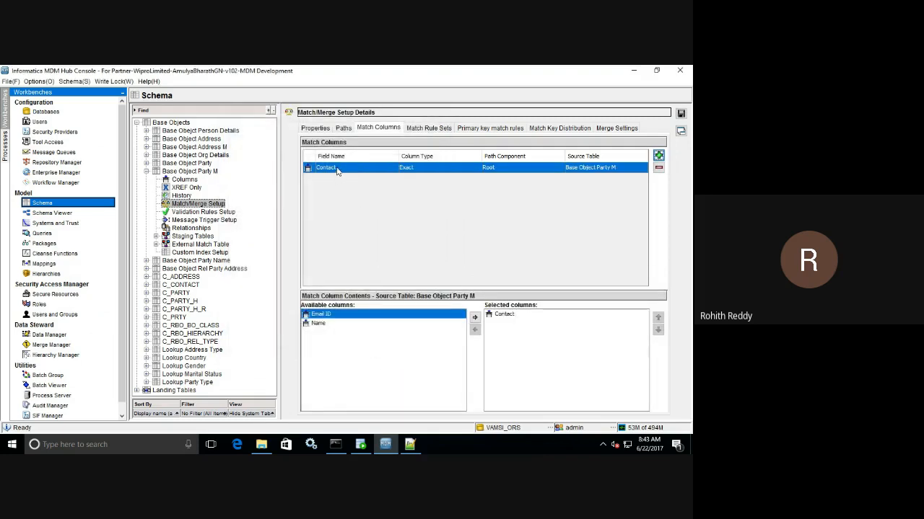
# Add a second exact match column named Email built from Email ID, and check the contents of both match columns.
pyautogui.click(658, 158)
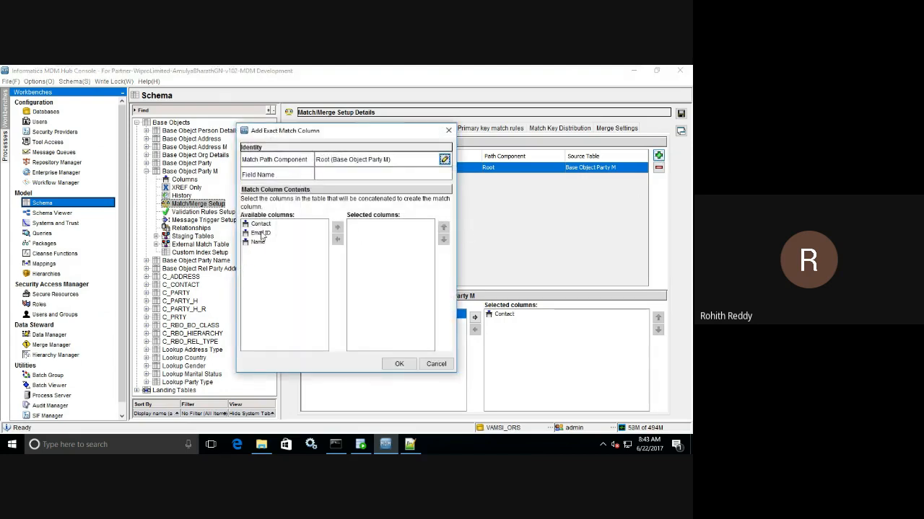
pyautogui.click(260, 233)
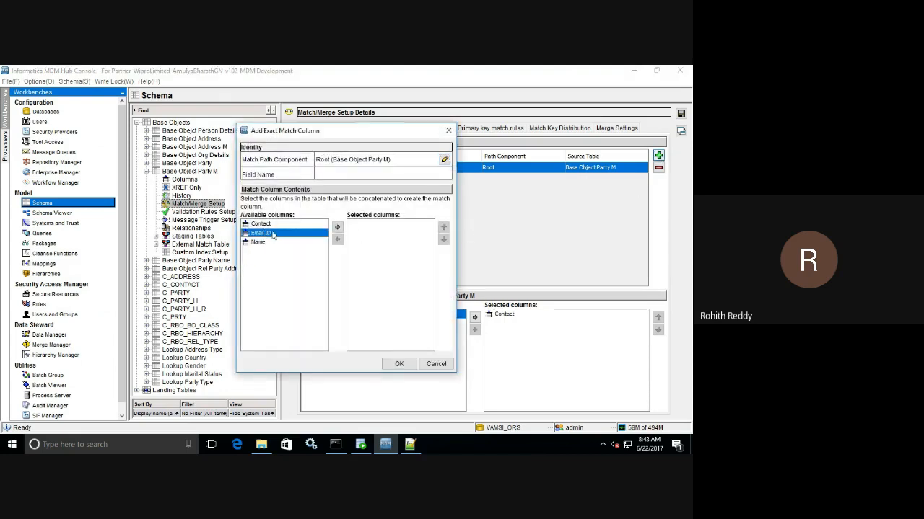
pyautogui.click(337, 227)
pyautogui.click(334, 172)
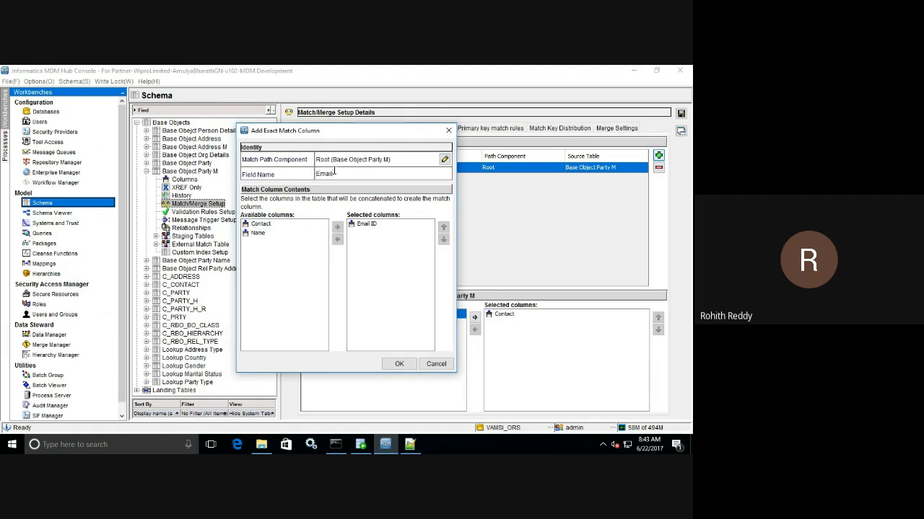
pyautogui.write('Email')
pyautogui.click(399, 363)
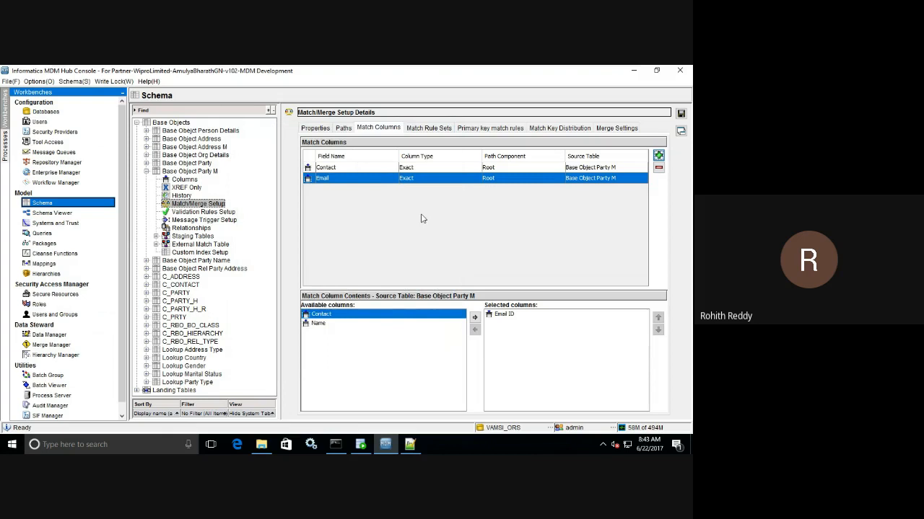
pyautogui.click(338, 170)
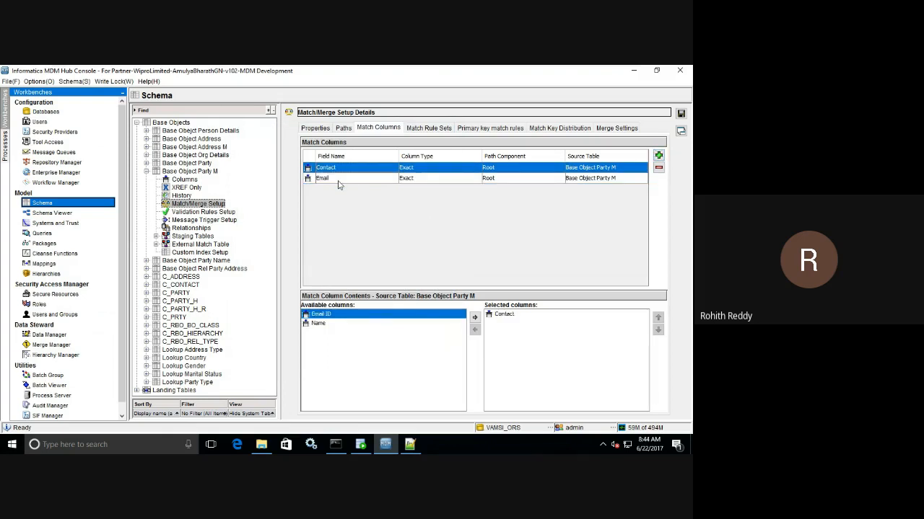
pyautogui.click(338, 180)
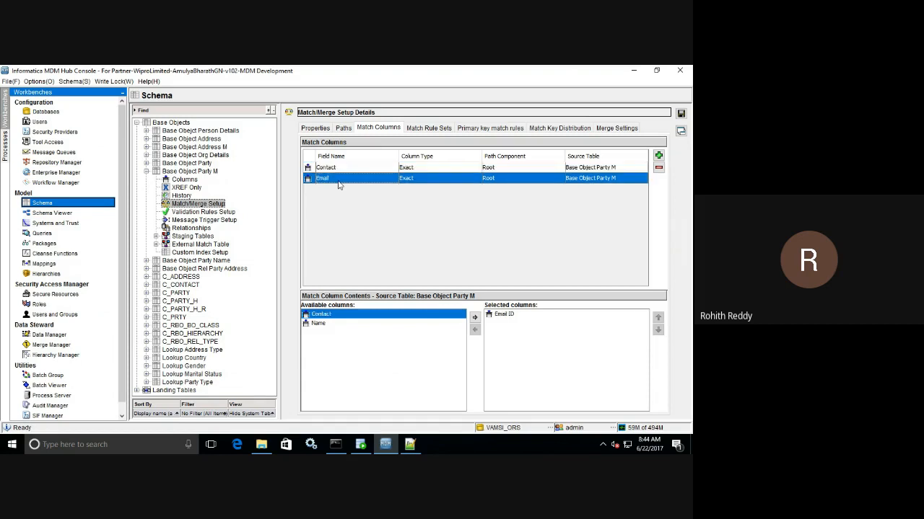
# Create a match rule set named Party Contact Email for Base Object Party M.
pyautogui.click(427, 129)
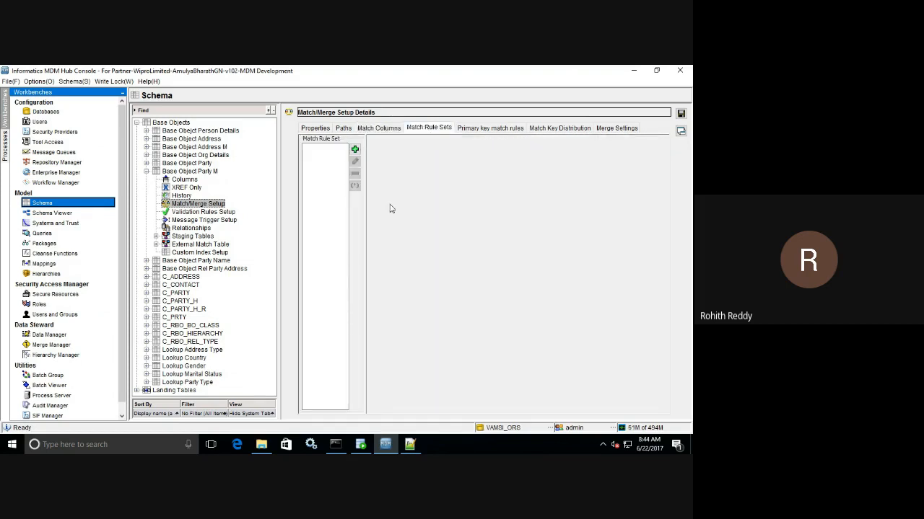
pyautogui.moveTo(362, 225); pyautogui.dragTo(390, 225)
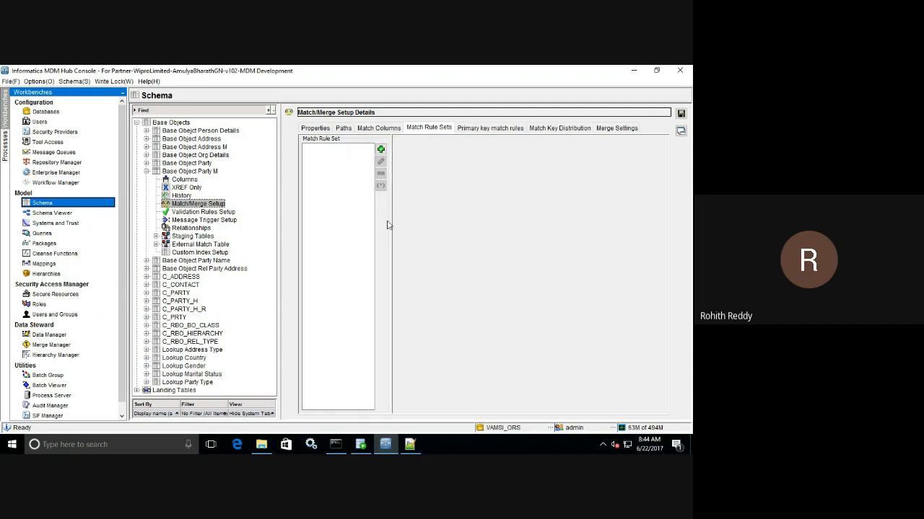
pyautogui.click(380, 150)
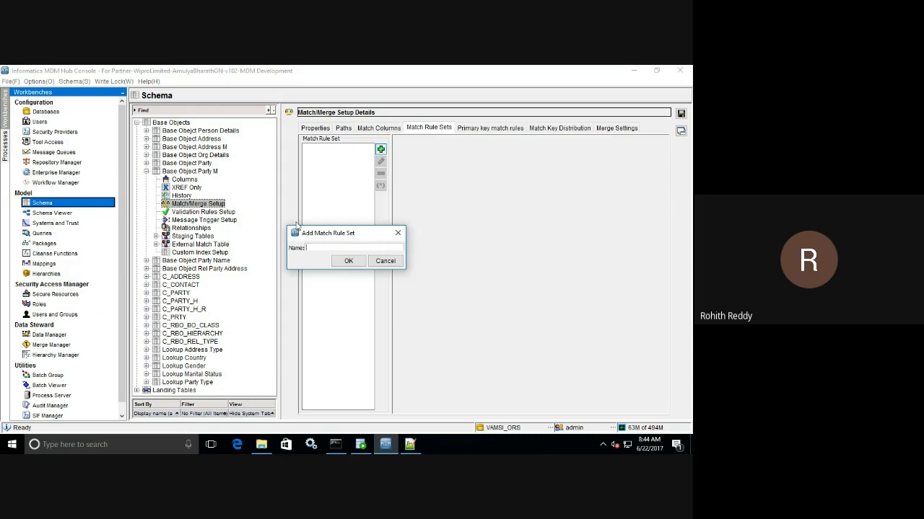
pyautogui.moveTo(292, 229); pyautogui.dragTo(249, 200)
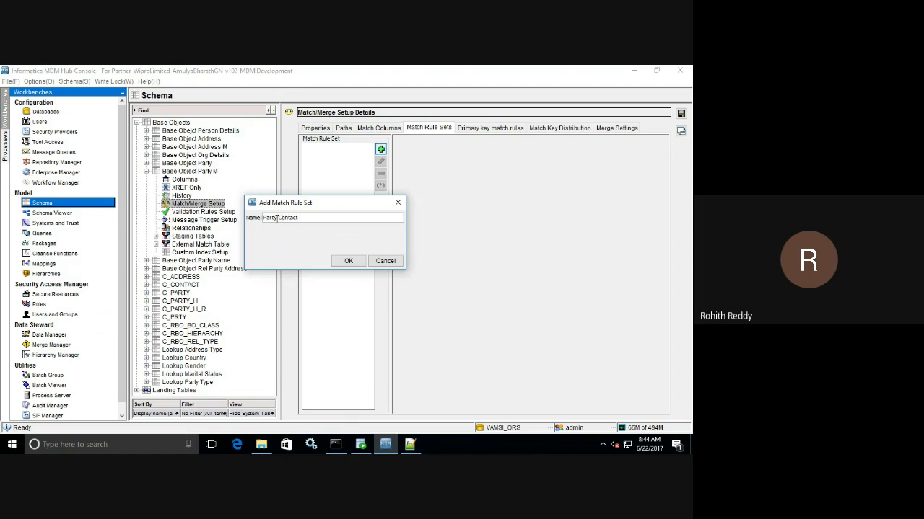
pyautogui.click(343, 261)
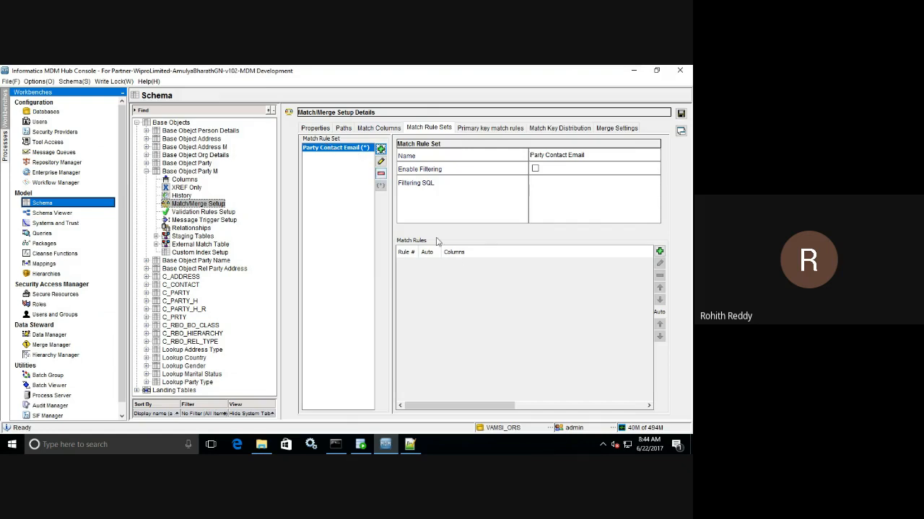
# Add a match rule to the Party Contact Email rule set and include Contact as its exact match column.
pyautogui.click(659, 251)
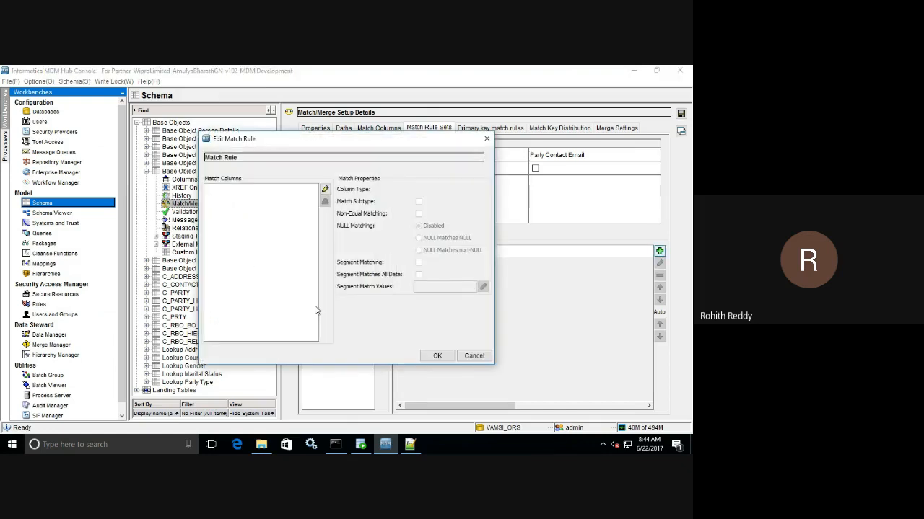
pyautogui.click(487, 139)
pyautogui.click(428, 265)
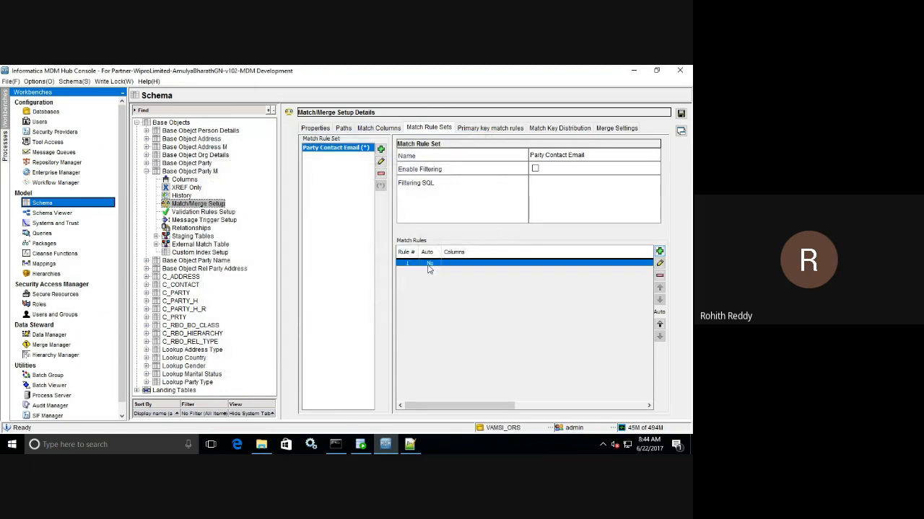
pyautogui.click(659, 263)
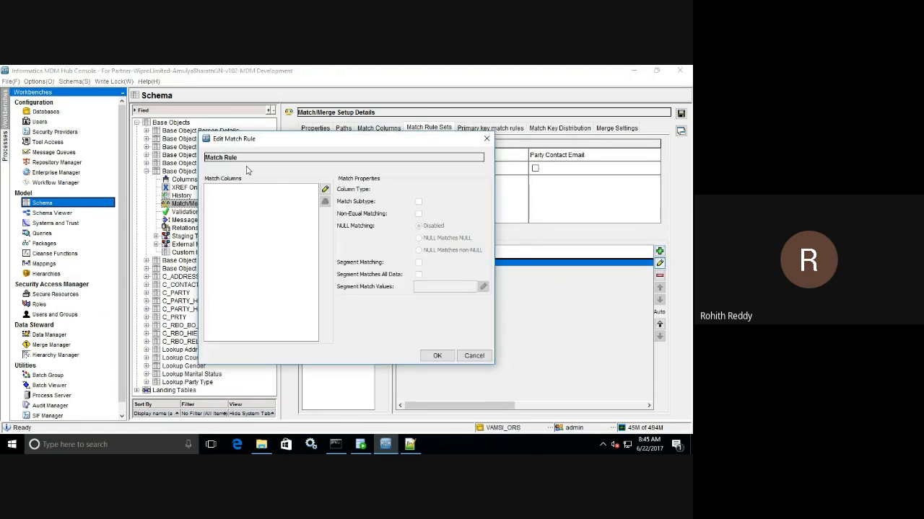
pyautogui.moveTo(262, 141); pyautogui.dragTo(486, 194)
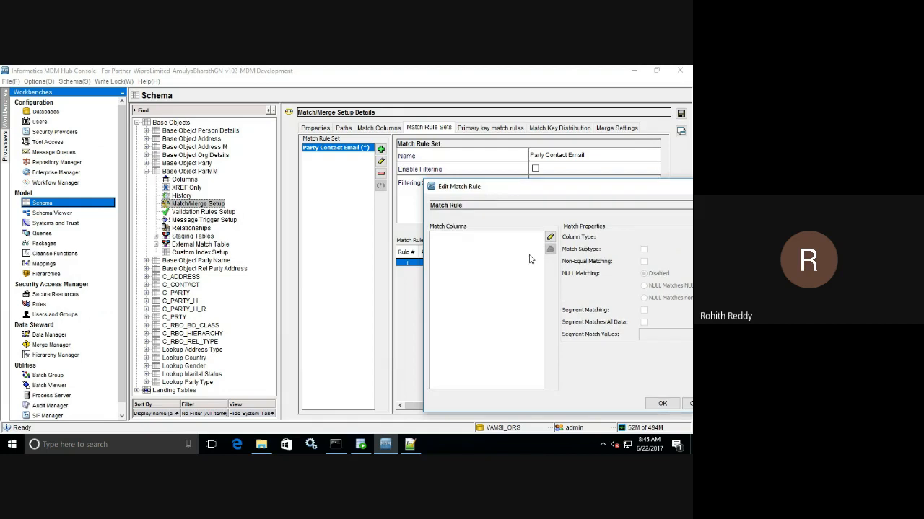
pyautogui.click(550, 238)
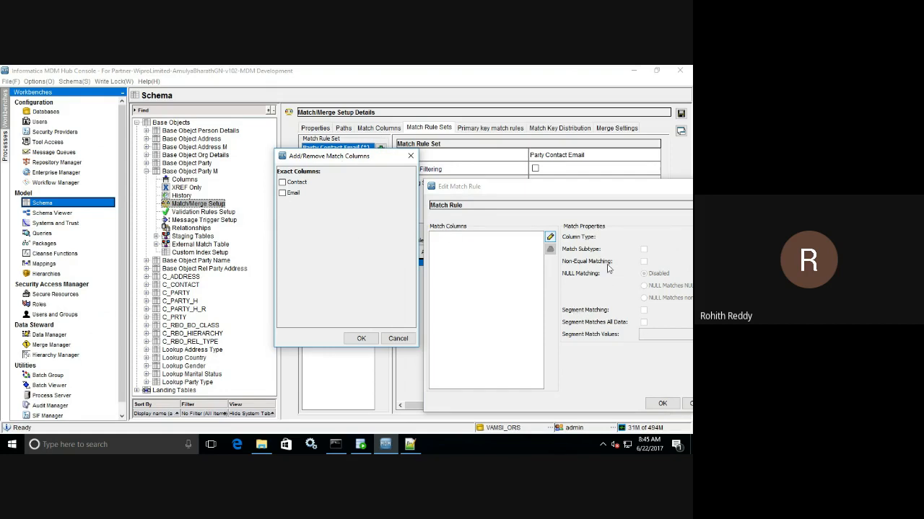
pyautogui.moveTo(313, 161); pyautogui.dragTo(431, 186)
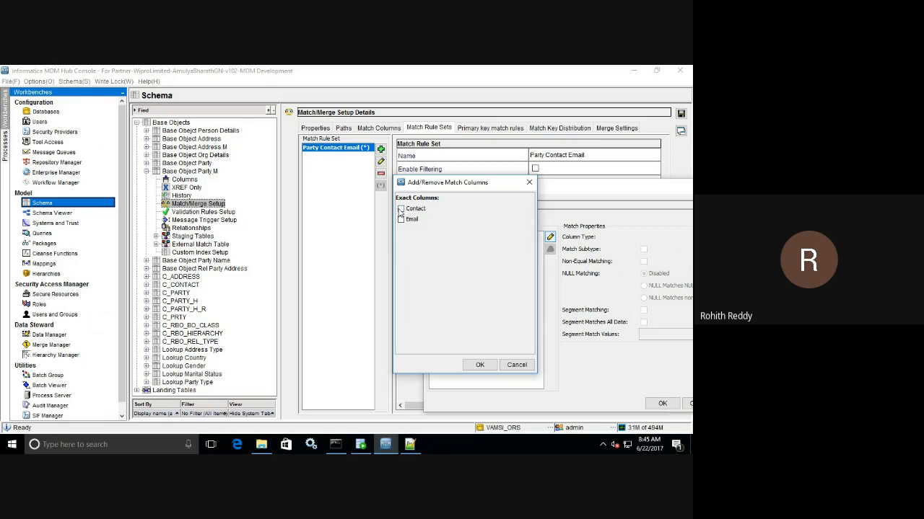
pyautogui.click(400, 209)
pyautogui.click(479, 364)
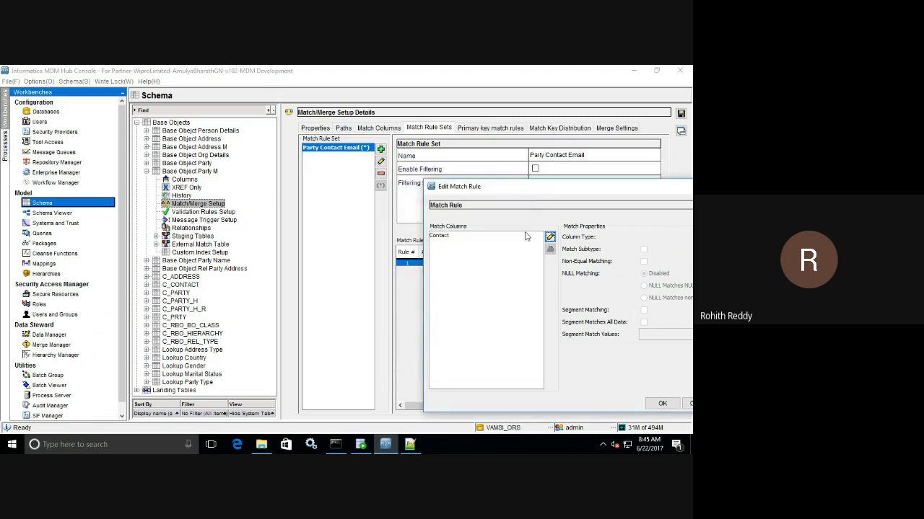
# Include Email alongside Contact in the first match rule and confirm the rule.
pyautogui.moveTo(517, 192); pyautogui.dragTo(370, 137)
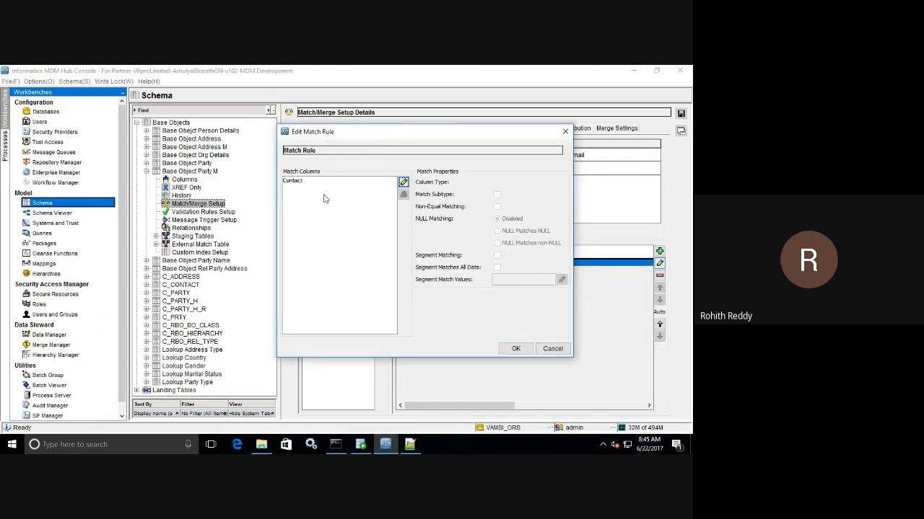
pyautogui.click(404, 181)
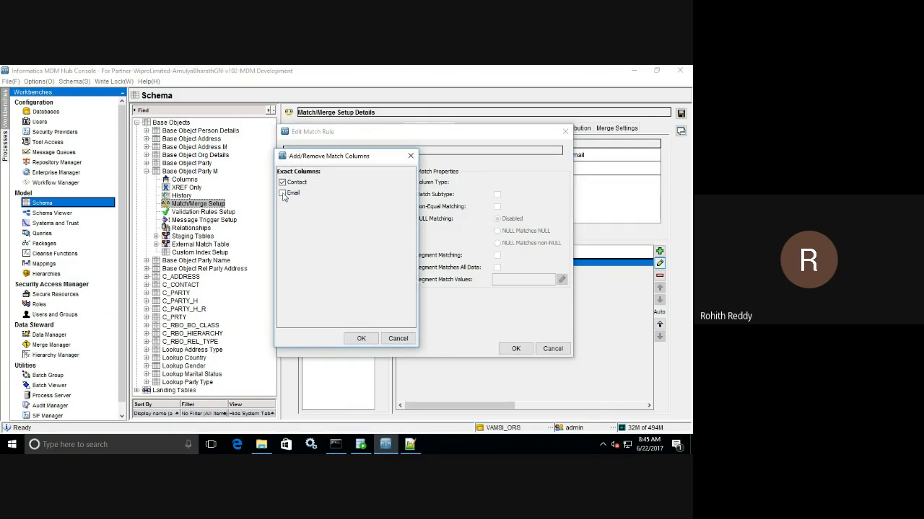
pyautogui.click(283, 194)
pyautogui.click(361, 338)
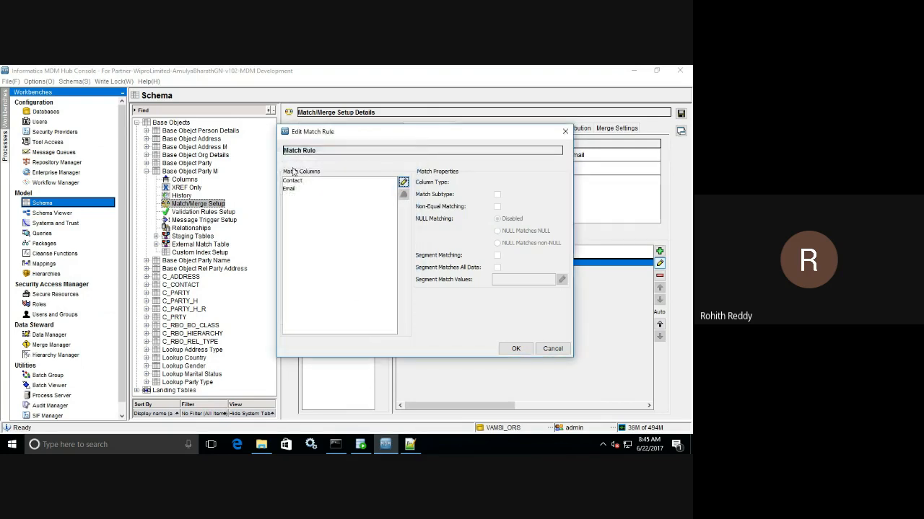
pyautogui.click(515, 349)
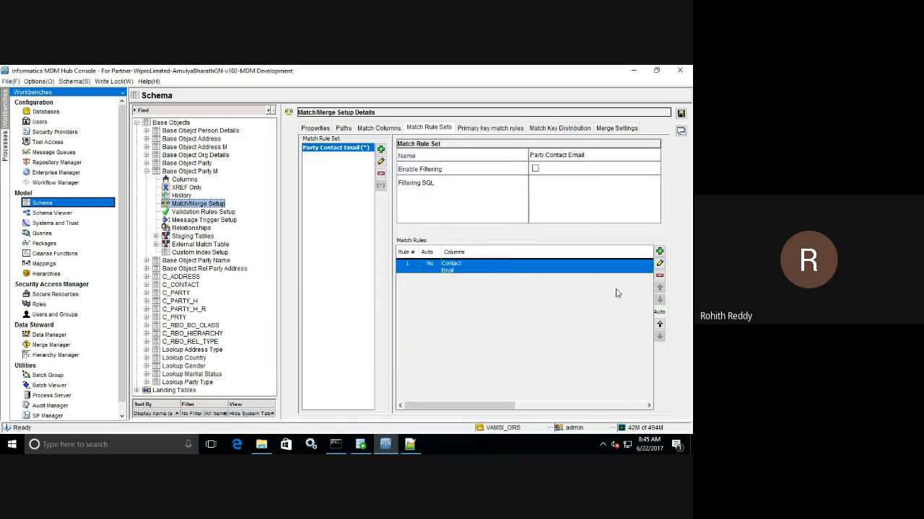
# Add a second match rule that uses only the Email exact column.
pyautogui.click(659, 252)
pyautogui.click(326, 189)
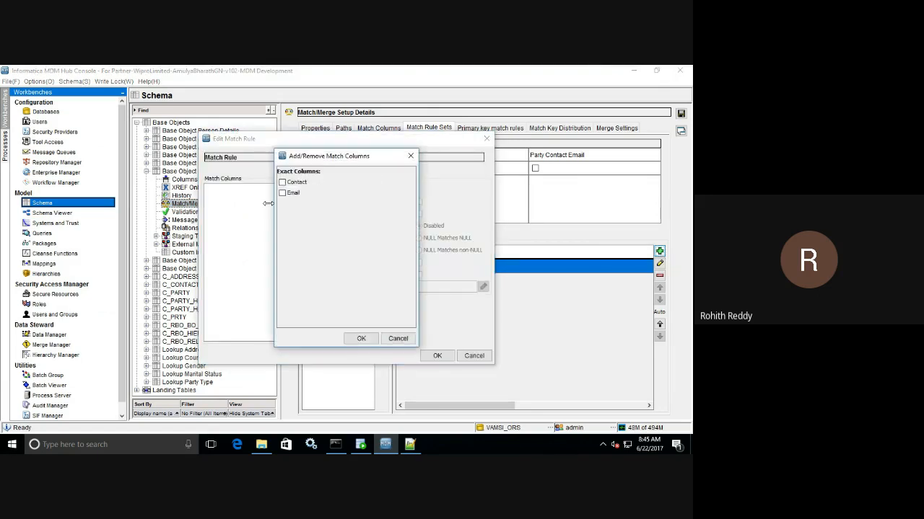
pyautogui.click(282, 193)
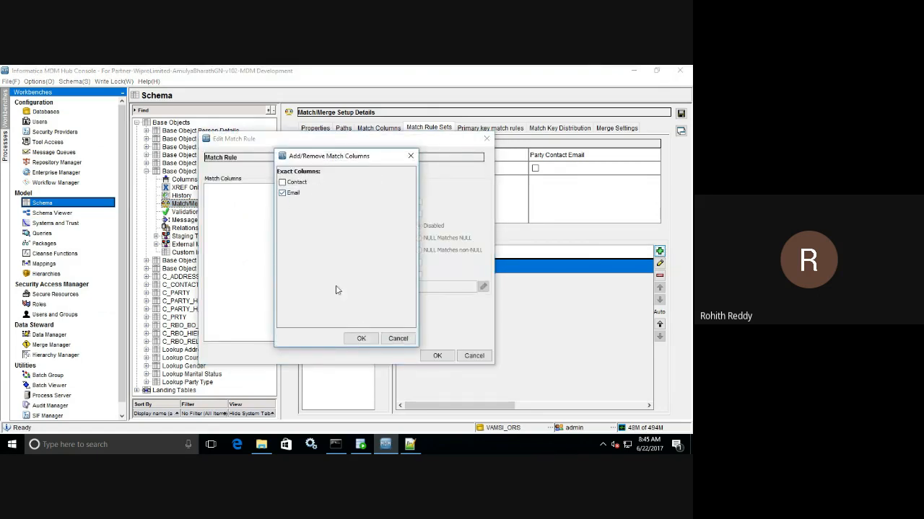
pyautogui.click(361, 338)
pyautogui.click(437, 356)
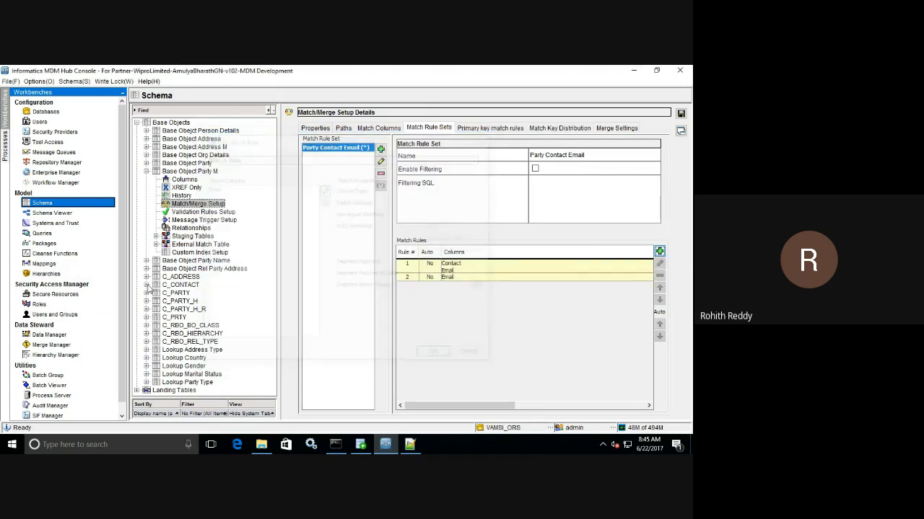
# Set the first match rule, on Contact and Email, to Auto Yes.
pyautogui.moveTo(503, 405); pyautogui.dragTo(351, 368)
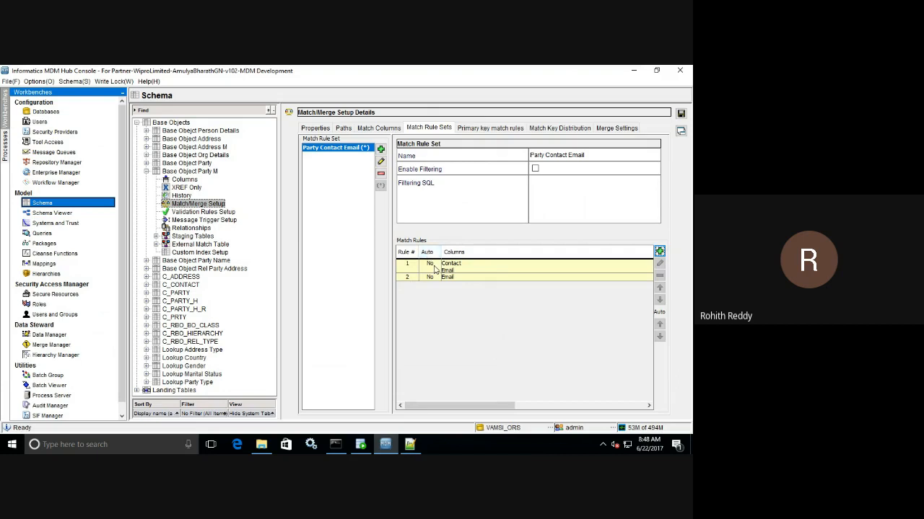
pyautogui.click(435, 271)
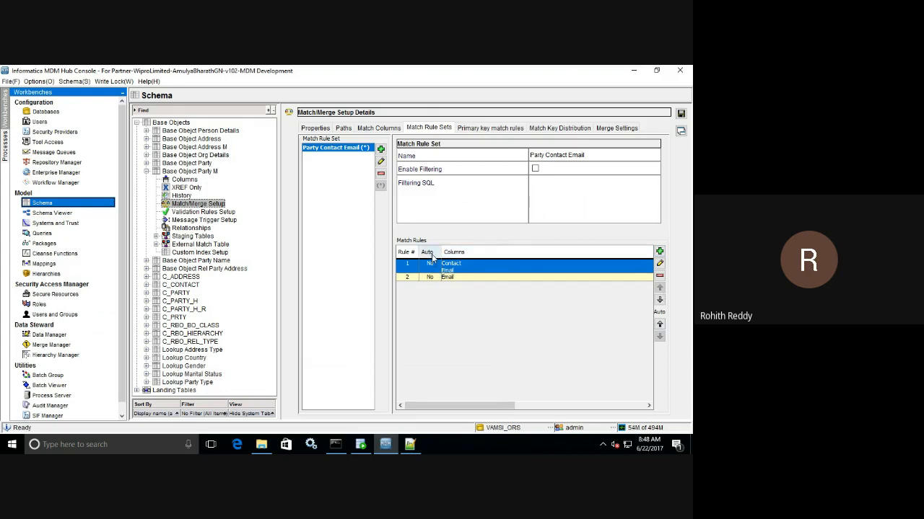
pyautogui.click(659, 325)
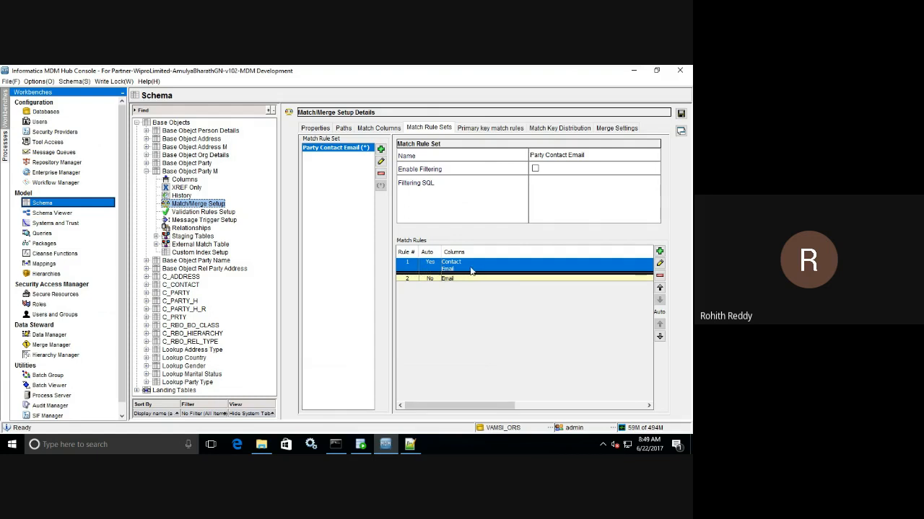
# Select the second match rule and review the email and contact values of the C_BO_PARTY_M records in Oracle SQL Developer.
pyautogui.click(431, 280)
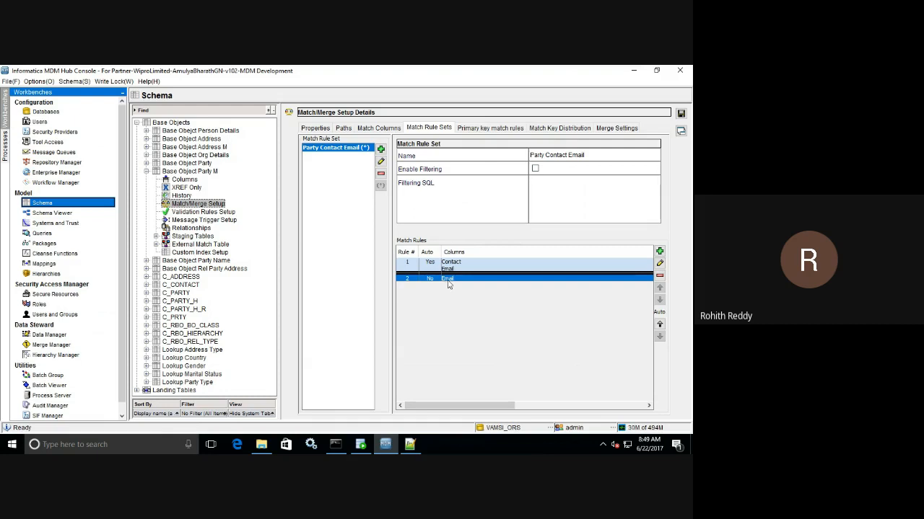
pyautogui.click(360, 444)
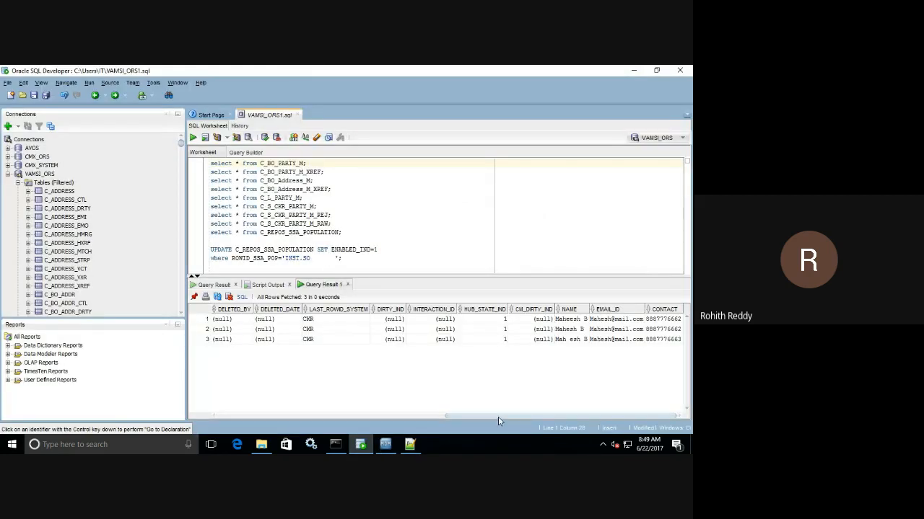
pyautogui.moveTo(547, 418); pyautogui.dragTo(459, 440)
pyautogui.click(386, 444)
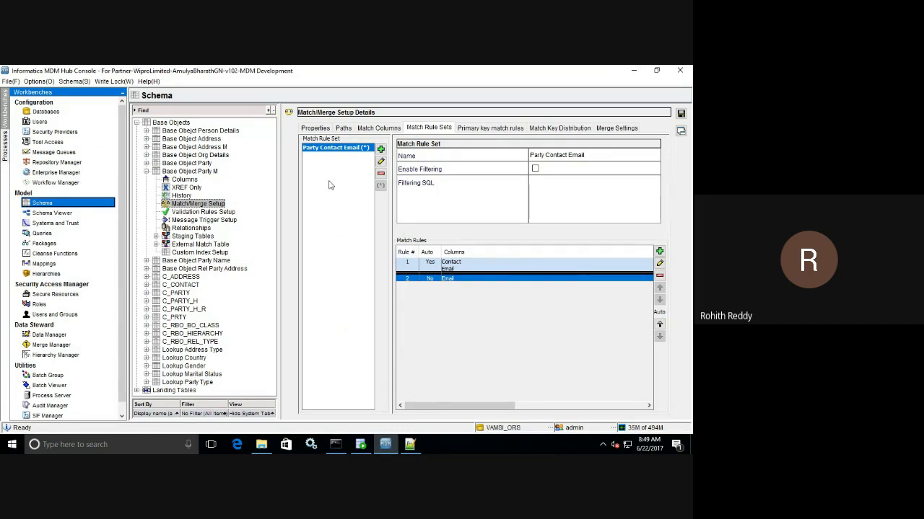
# In the MDM Hub Console, add a match rule set named Party Match Rule set 2.
pyautogui.click(380, 149)
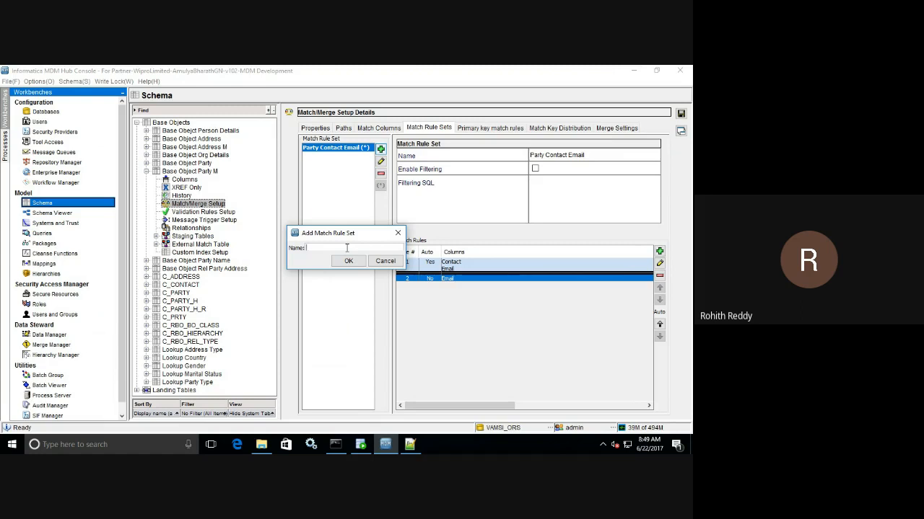
pyautogui.write('Party Match Rule set 2')
pyautogui.click(347, 261)
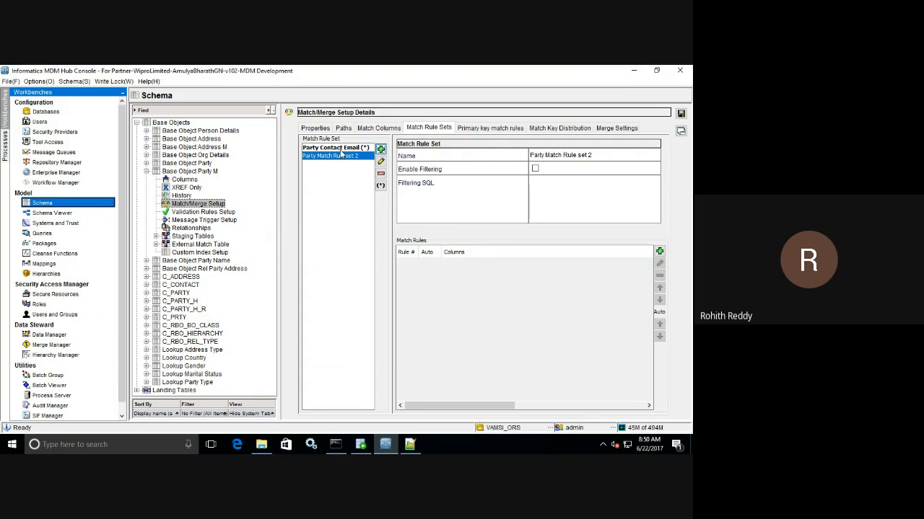
# Add a match rule with only the Email exact column to Party Match Rule set 2 and save the setup.
pyautogui.click(342, 147)
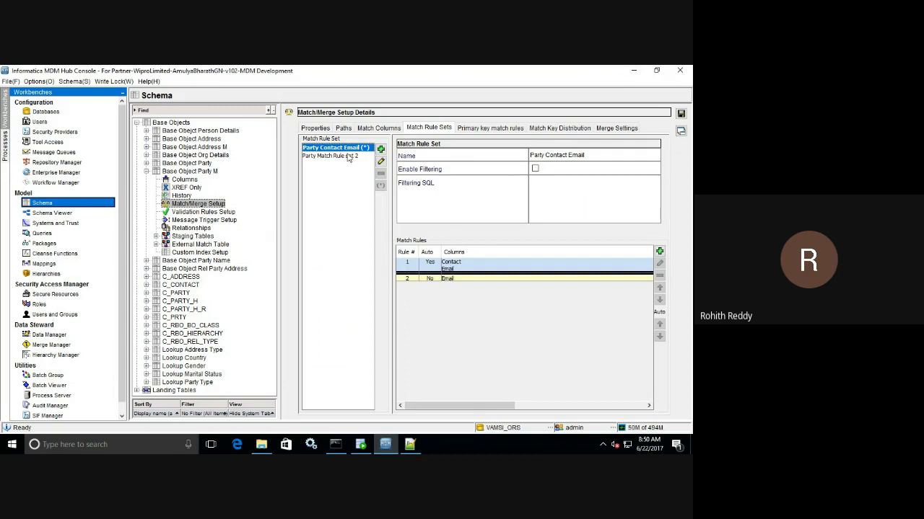
pyautogui.click(348, 157)
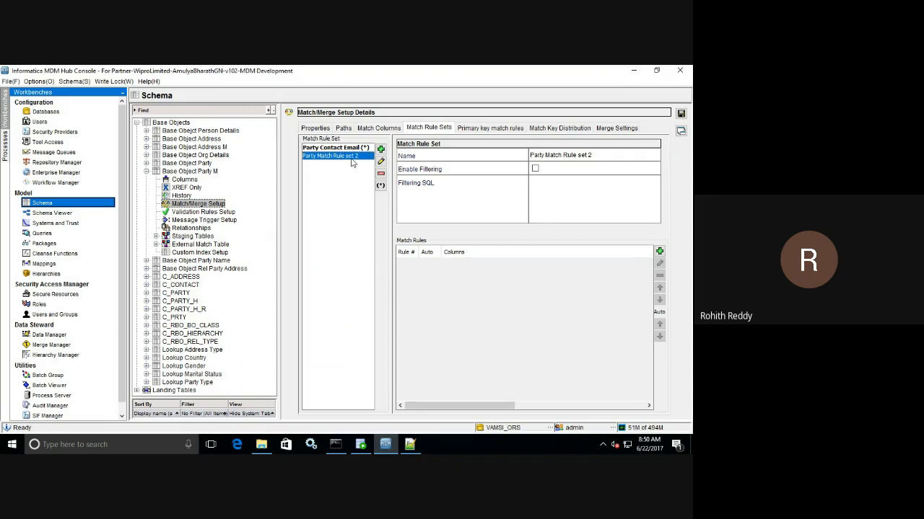
pyautogui.click(659, 251)
pyautogui.click(325, 189)
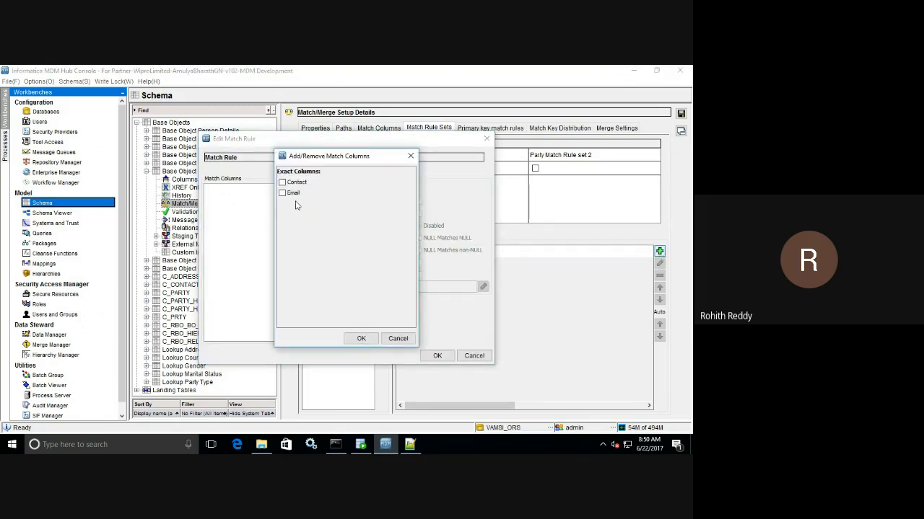
pyautogui.click(282, 192)
pyautogui.click(361, 338)
pyautogui.click(437, 356)
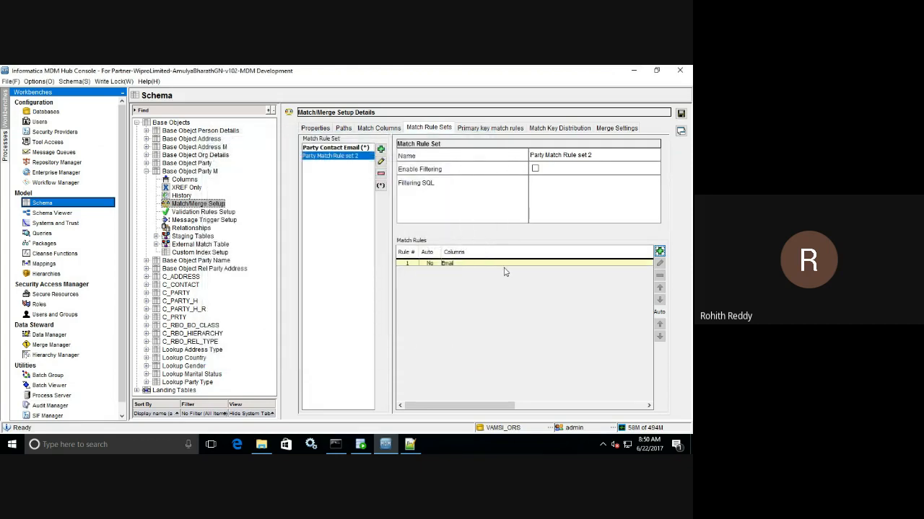
pyautogui.moveTo(485, 406); pyautogui.dragTo(422, 394)
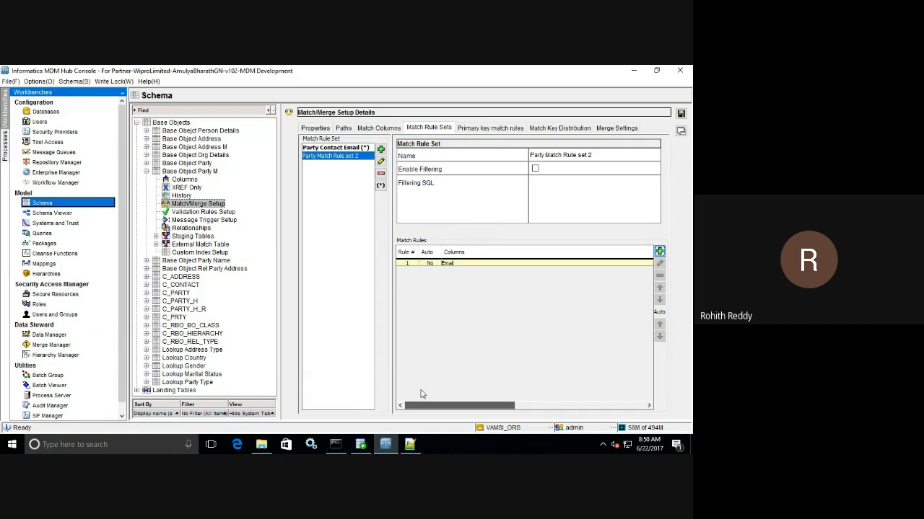
pyautogui.click(680, 113)
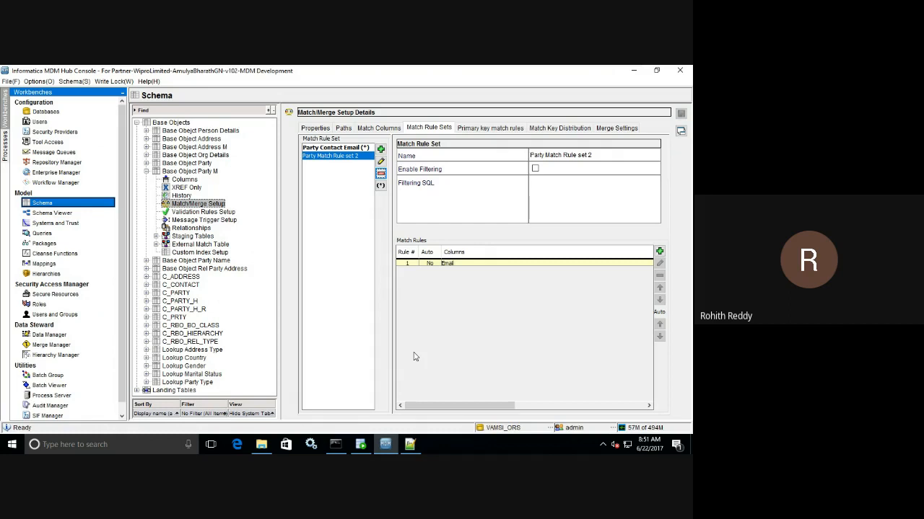
# Display the Party Contact Email rule set and look into the logs folder under infamdm\hub\cleanse in File Explorer.
pyautogui.click(315, 149)
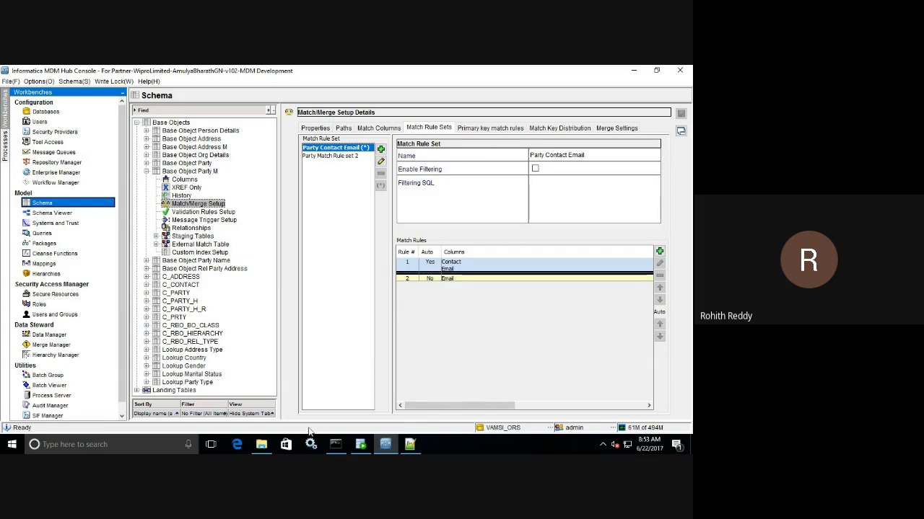
pyautogui.click(261, 445)
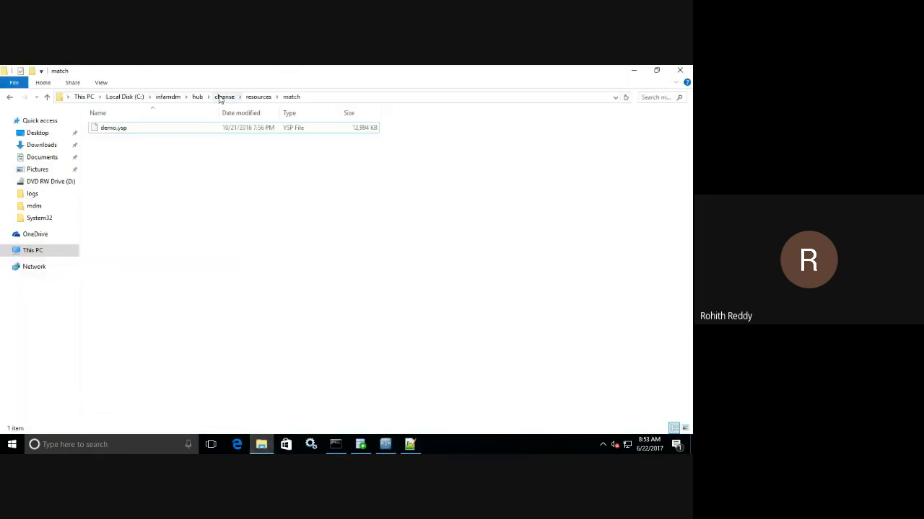
pyautogui.click(222, 96)
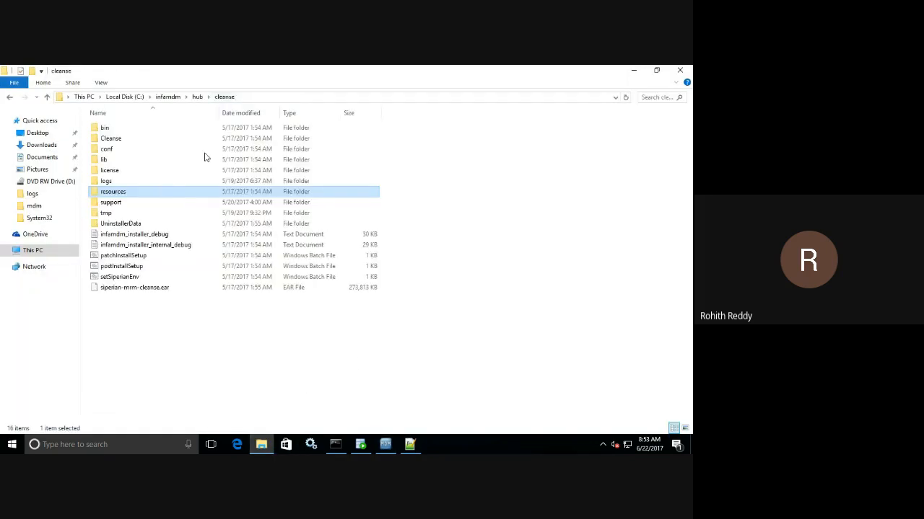
pyautogui.doubleClick(122, 182)
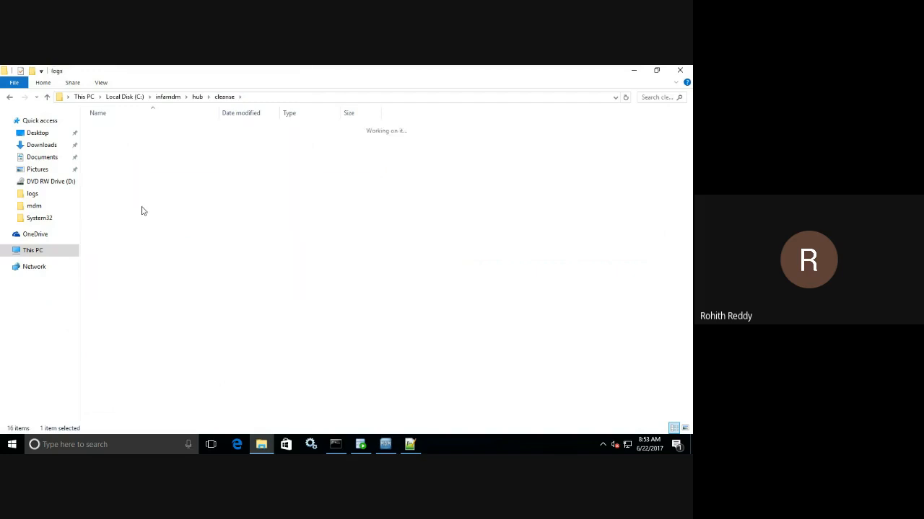
pyautogui.click(634, 72)
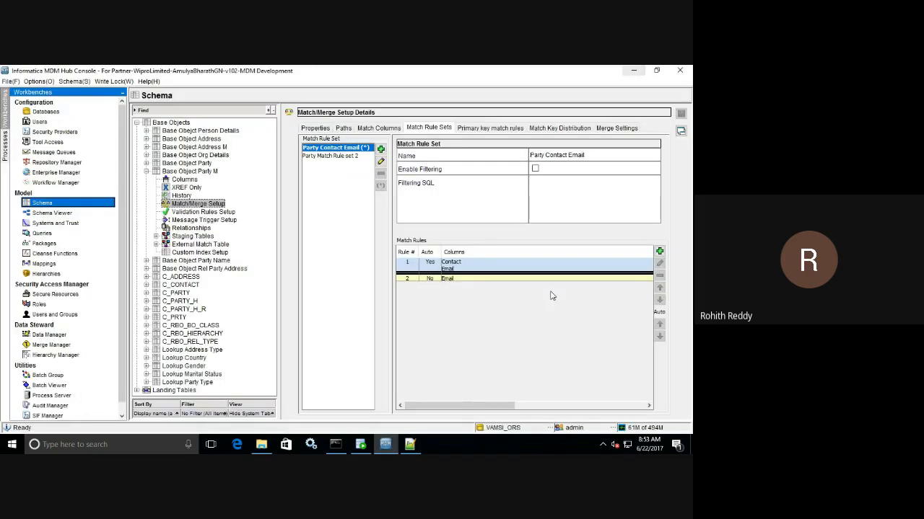
# Open the Batch Viewer, and in Oracle SQL Developer add the query select * from C_BO_PARTY_M_MTCH; below the C_BO_PARTY_M query.
pyautogui.click(51, 387)
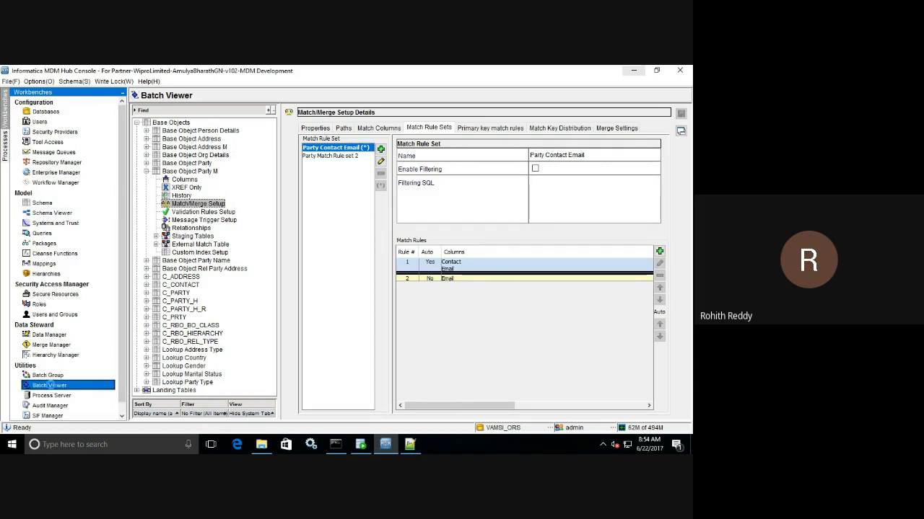
pyautogui.click(364, 444)
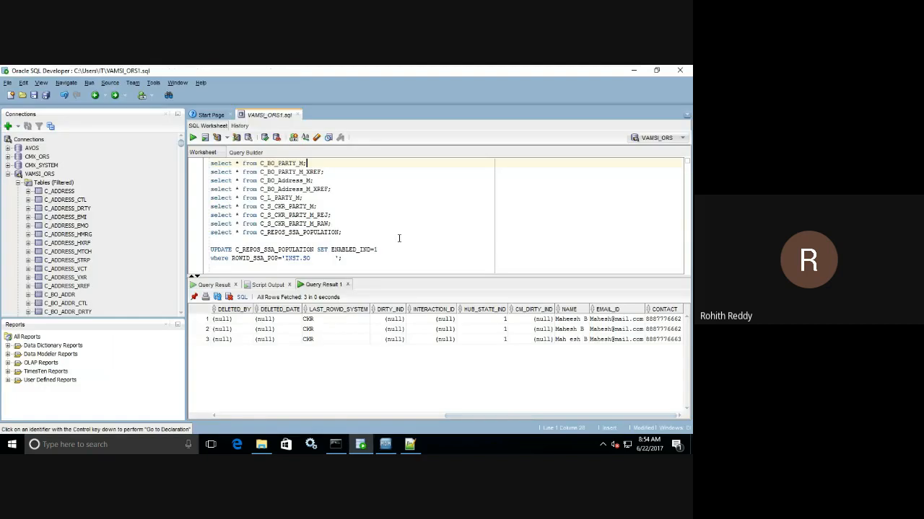
pyautogui.moveTo(308, 165); pyautogui.dragTo(204, 160)
pyautogui.hotkey('ctrl', 'c')
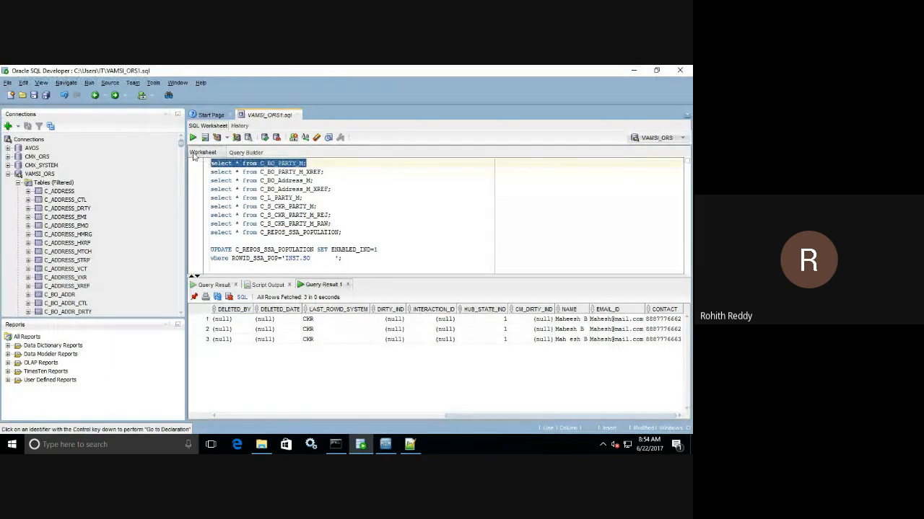
pyautogui.click(318, 165)
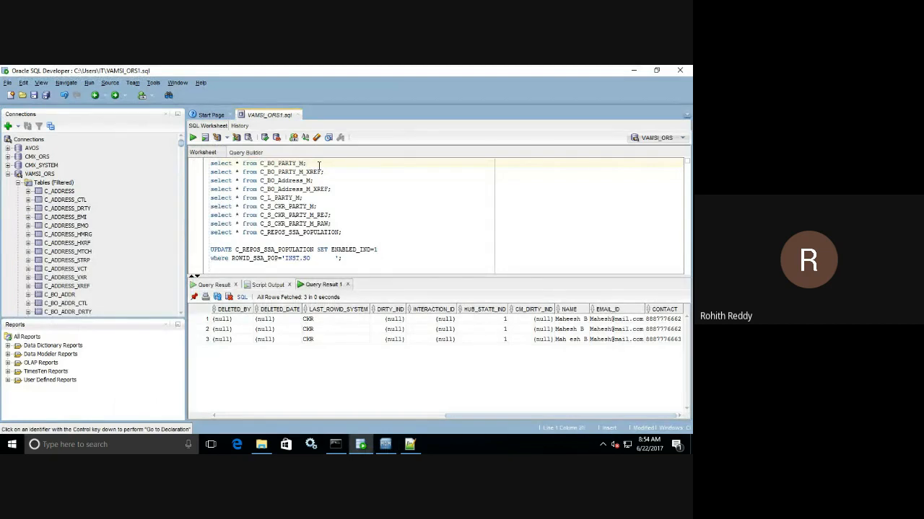
pyautogui.press('Return')
pyautogui.hotkey('ctrl', 'v')
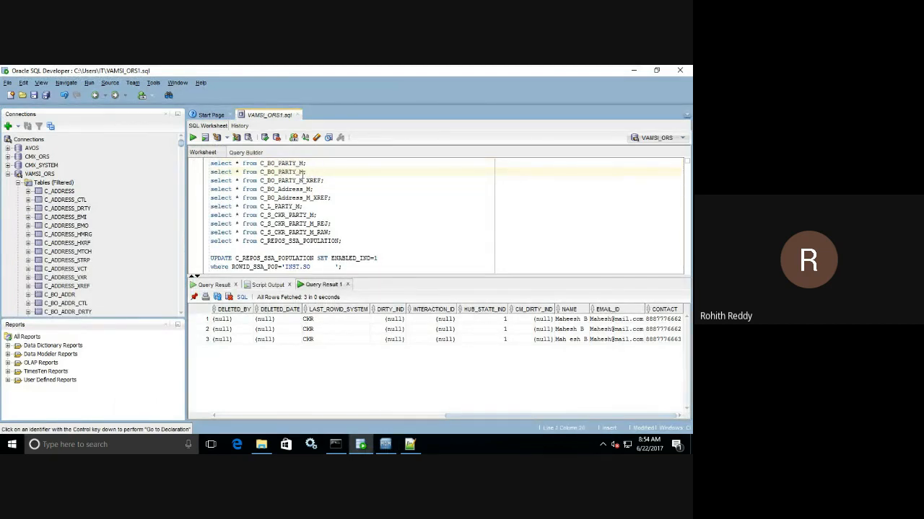
pyautogui.click(303, 174)
pyautogui.write('_MTCH')
pyautogui.click(349, 179)
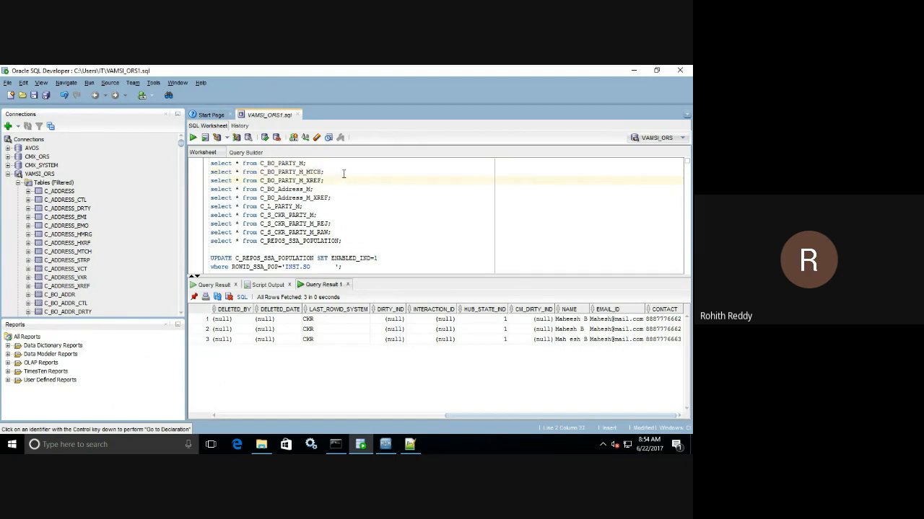
# Add the query select * from C_BO_PARTY_M_STRP; below the C_BO_PARTY_M_MTCH query.
pyautogui.click(344, 173)
pyautogui.press('Return')
pyautogui.hotkey('ctrl', 'v')
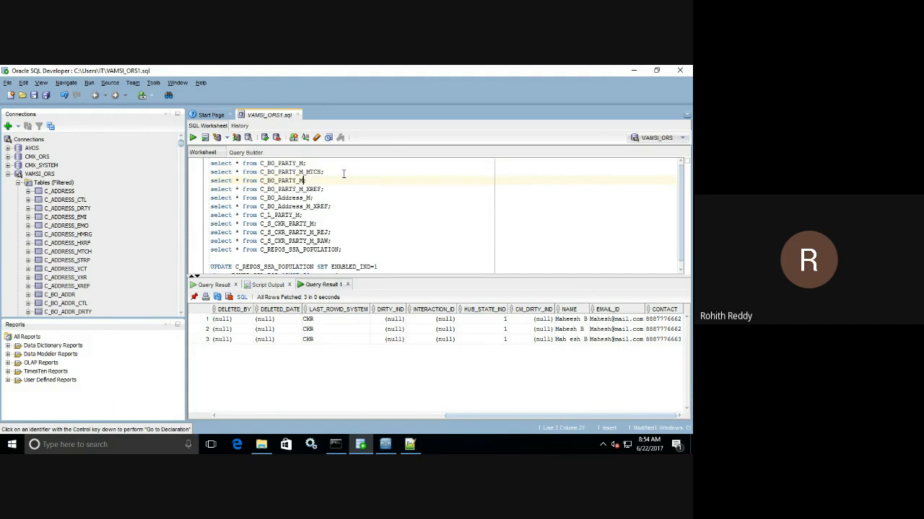
pyautogui.press('BackSpace')
pyautogui.write('_STRP;')
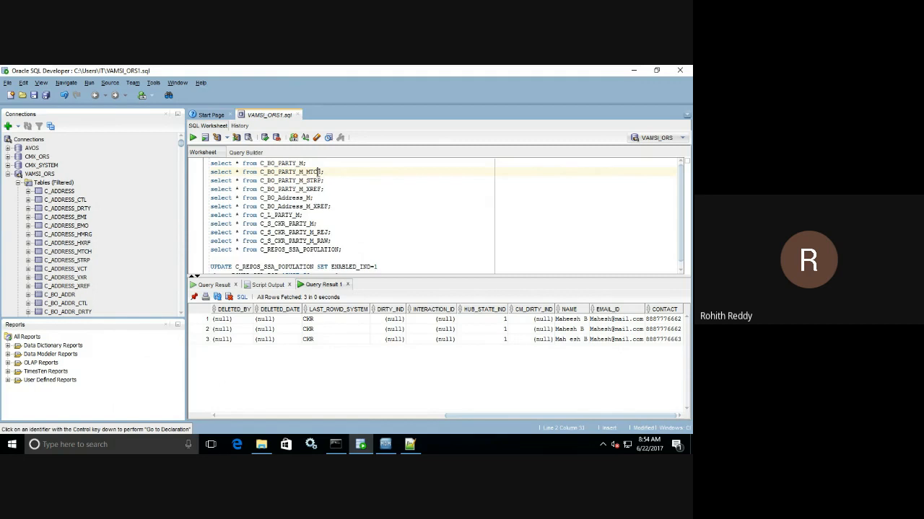
# Run the C_BO_PARTY_M_MTCH and C_BO_PARTY_M_STRP queries and examine their result columns.
pyautogui.click(317, 172)
pyautogui.click(192, 137)
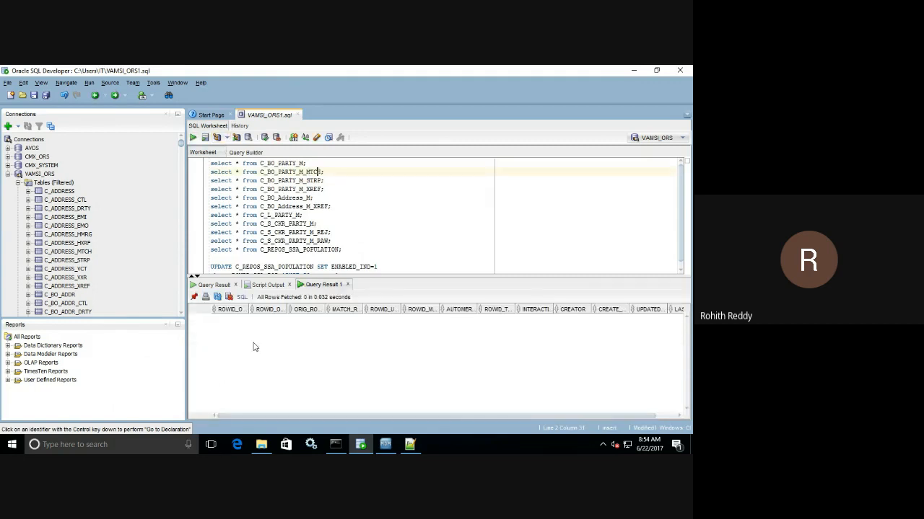
pyautogui.click(327, 180)
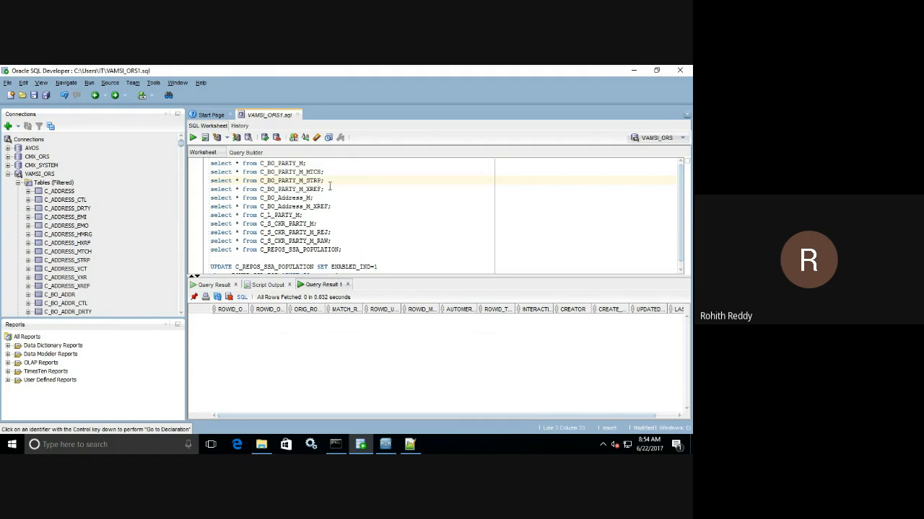
pyautogui.click(193, 138)
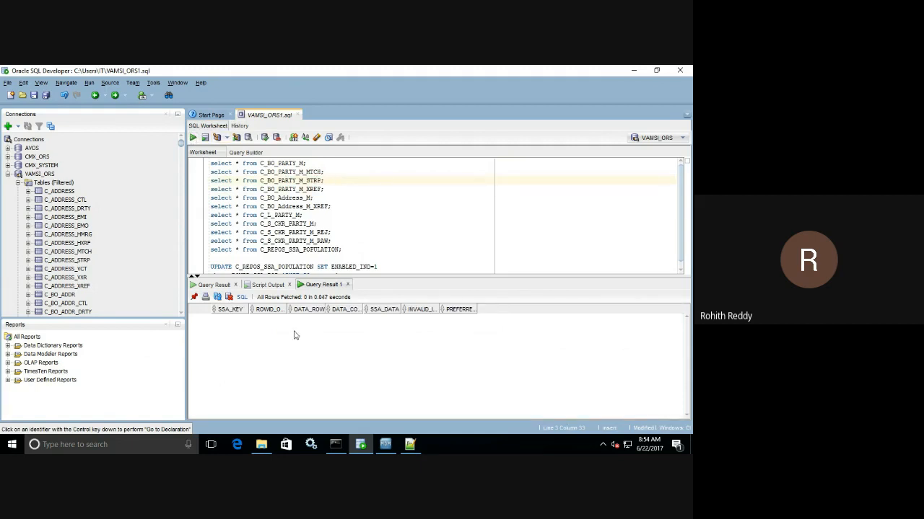
pyautogui.moveTo(247, 308); pyautogui.dragTo(256, 309)
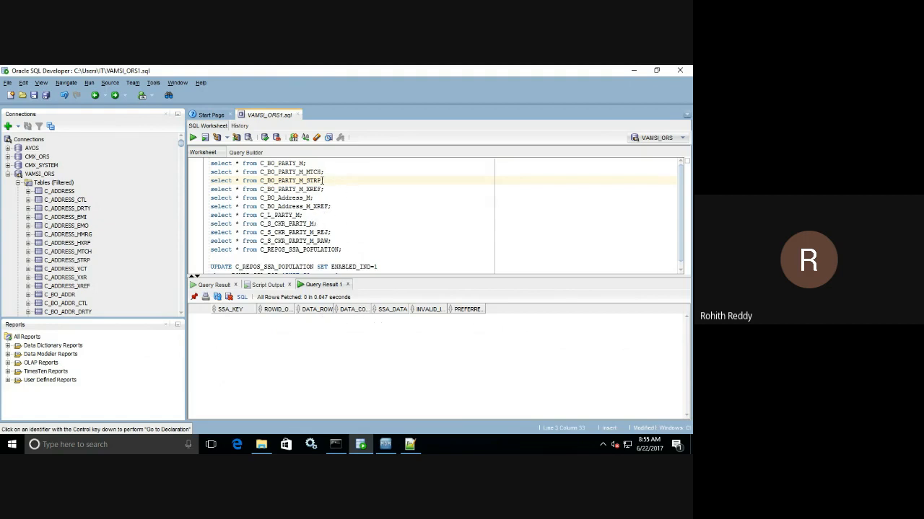
pyautogui.moveTo(326, 181); pyautogui.dragTo(289, 177)
pyautogui.moveTo(205, 173); pyautogui.dragTo(196, 184)
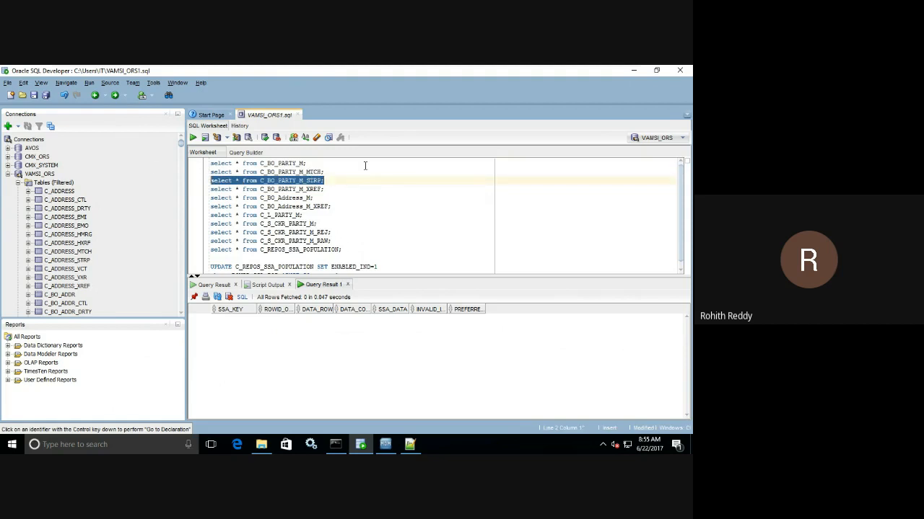
pyautogui.click(334, 171)
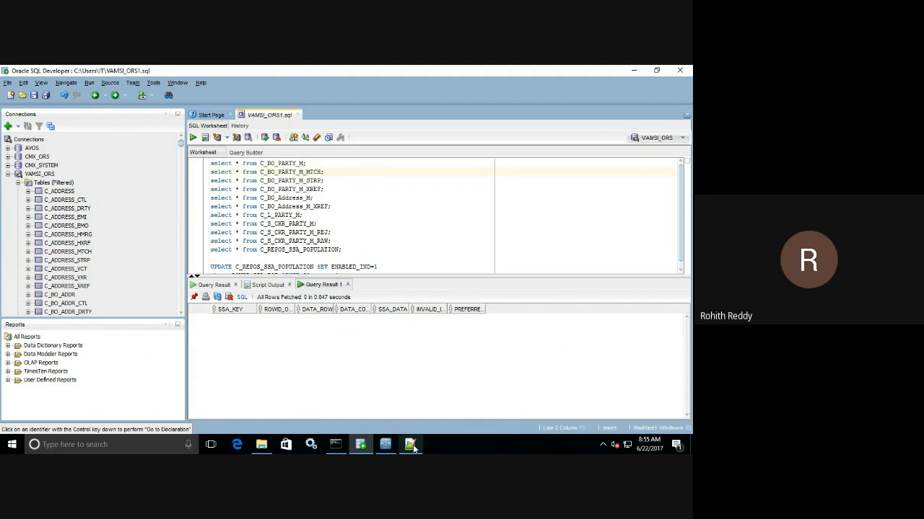
# In the Informatica MDM Hub Console, open Base Object Party M's Match job with Default Match Set and expand its Auto Match and Merge and Automerge jobs.
pyautogui.click(385, 445)
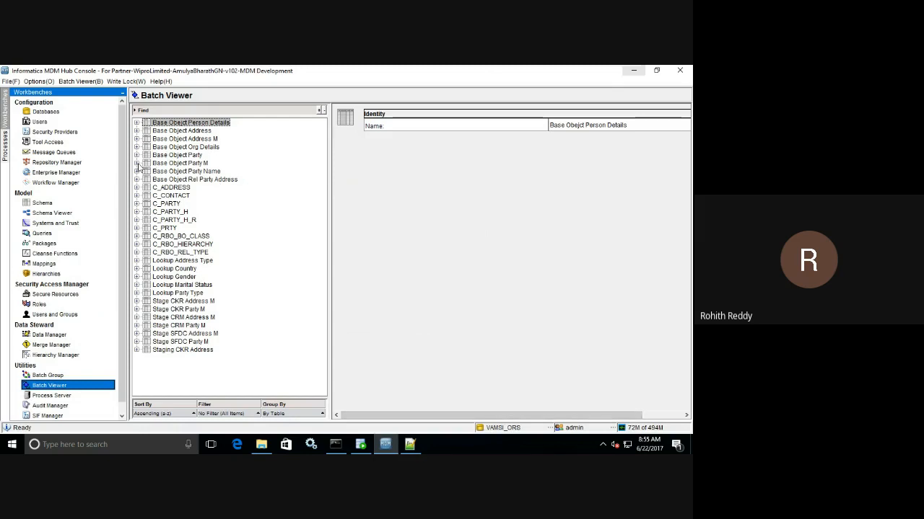
pyautogui.click(137, 163)
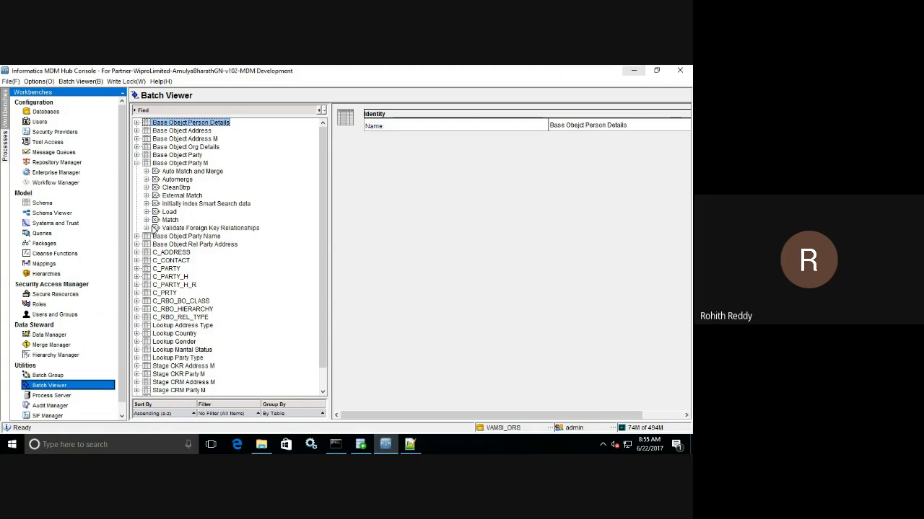
pyautogui.click(146, 220)
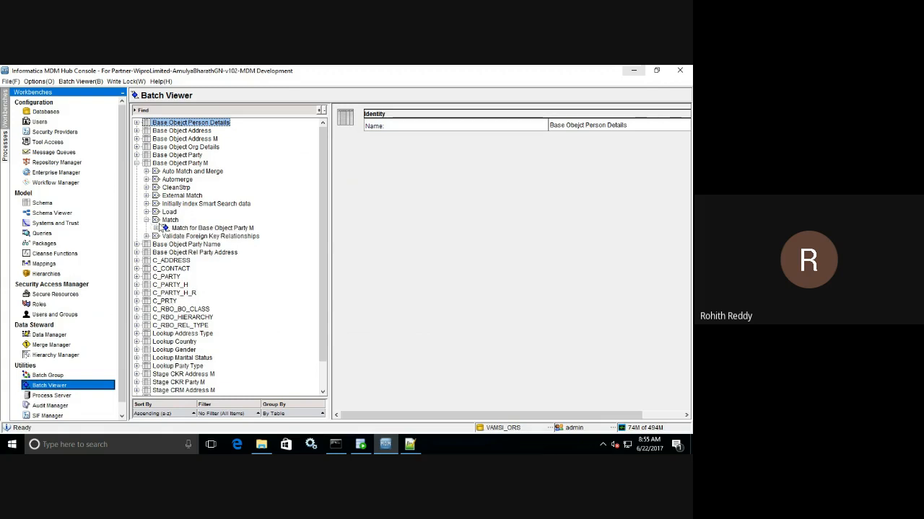
pyautogui.click(186, 230)
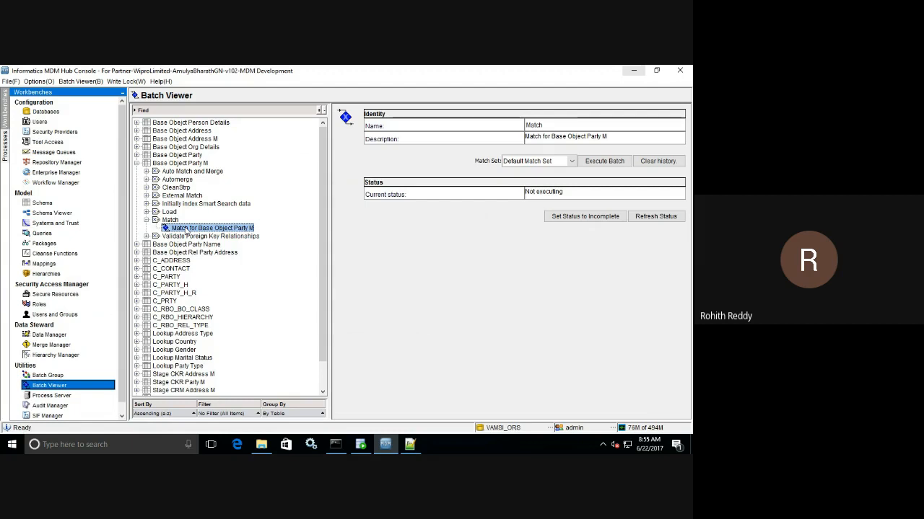
pyautogui.click(551, 163)
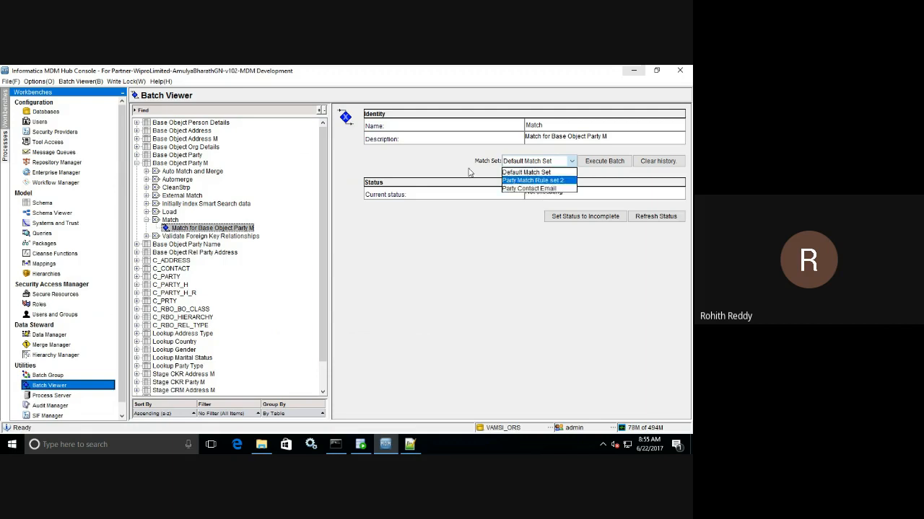
pyautogui.click(533, 176)
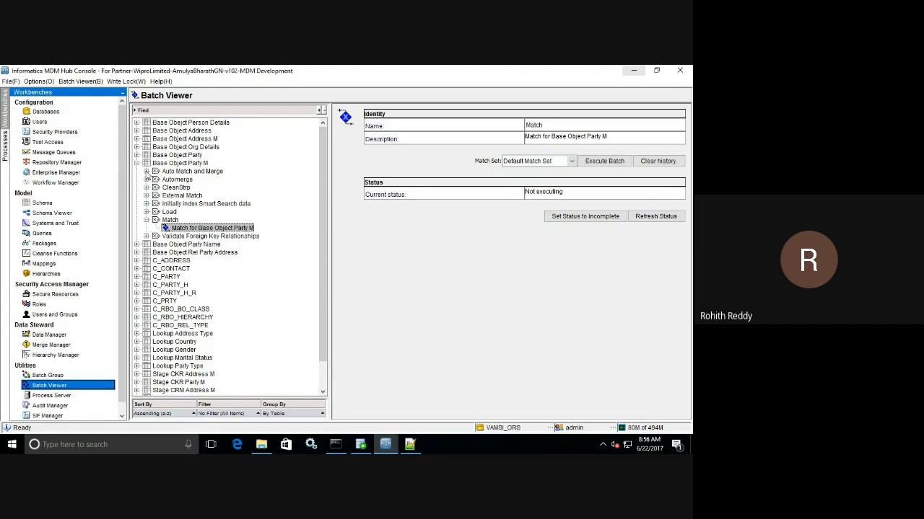
pyautogui.click(147, 172)
pyautogui.click(146, 188)
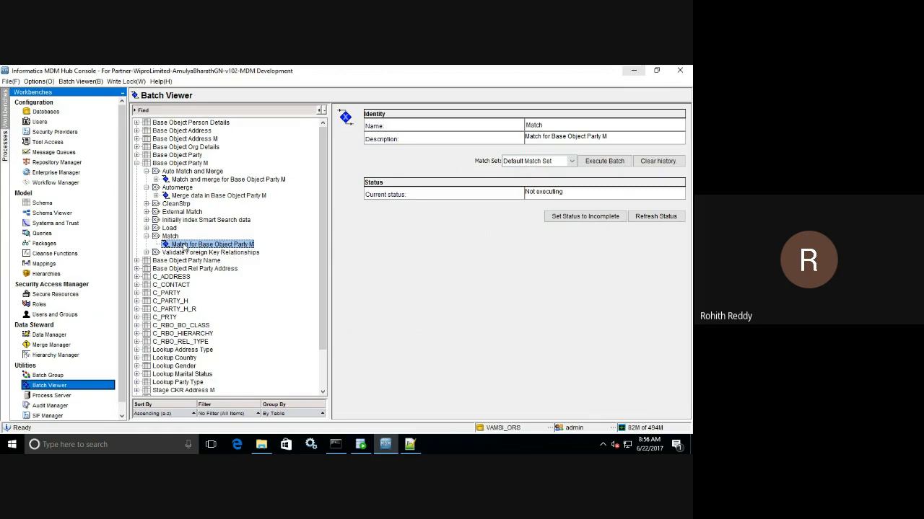
# Execute the Match batch for Base Object Party M with Default Match Set, refresh its status and open the run's details.
pyautogui.click(604, 160)
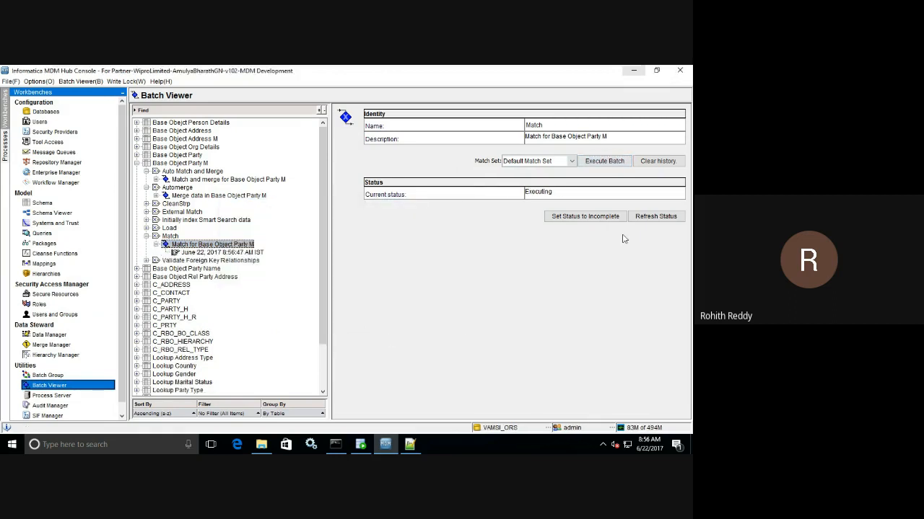
pyautogui.click(658, 222)
pyautogui.click(659, 223)
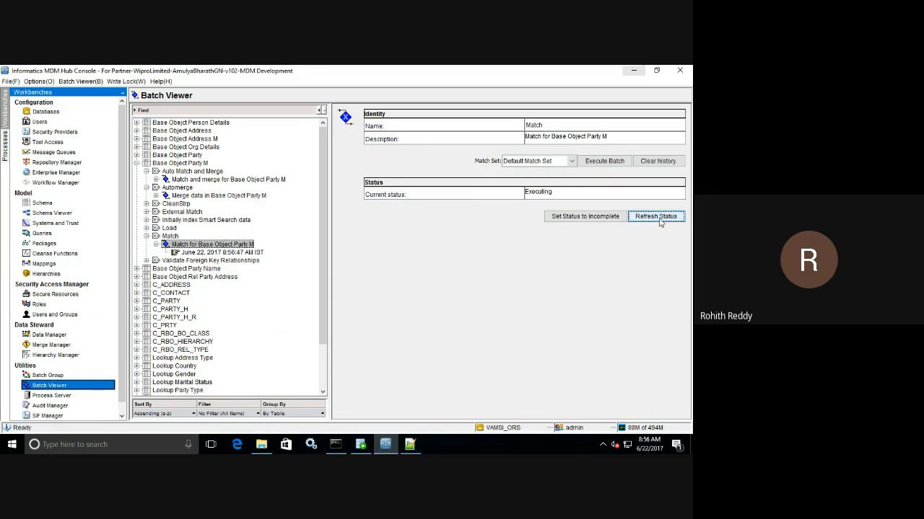
pyautogui.click(658, 218)
pyautogui.click(658, 222)
pyautogui.click(261, 253)
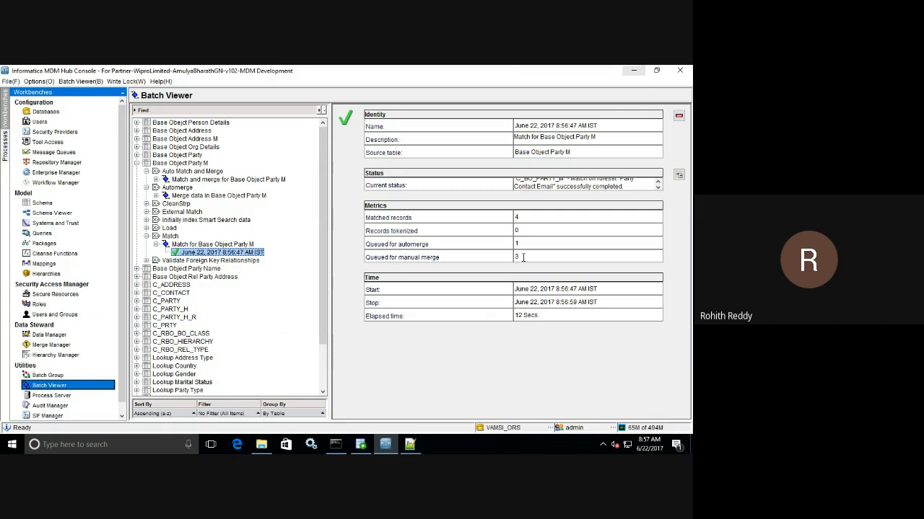
# In Oracle SQL Developer, run the C_BO_PARTY_M query and the C_BO_PARTY_M_MTCH query.
pyautogui.click(364, 445)
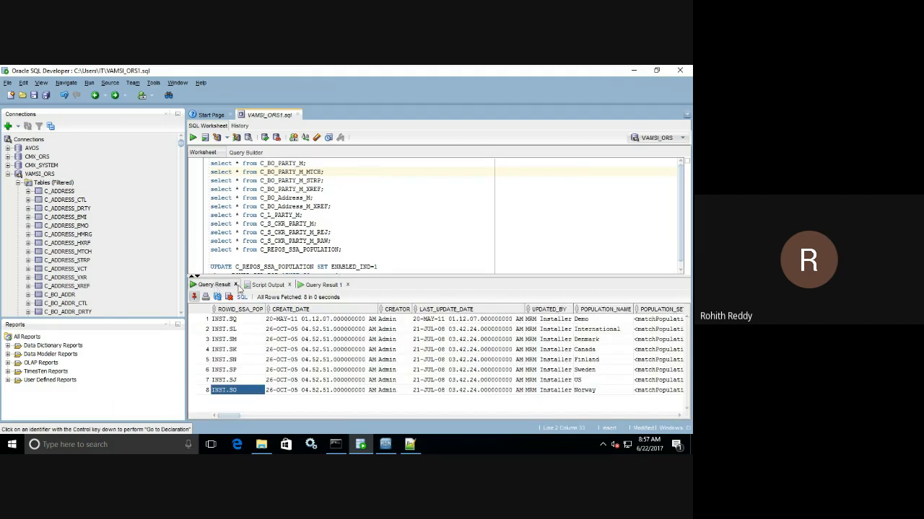
pyautogui.click(306, 164)
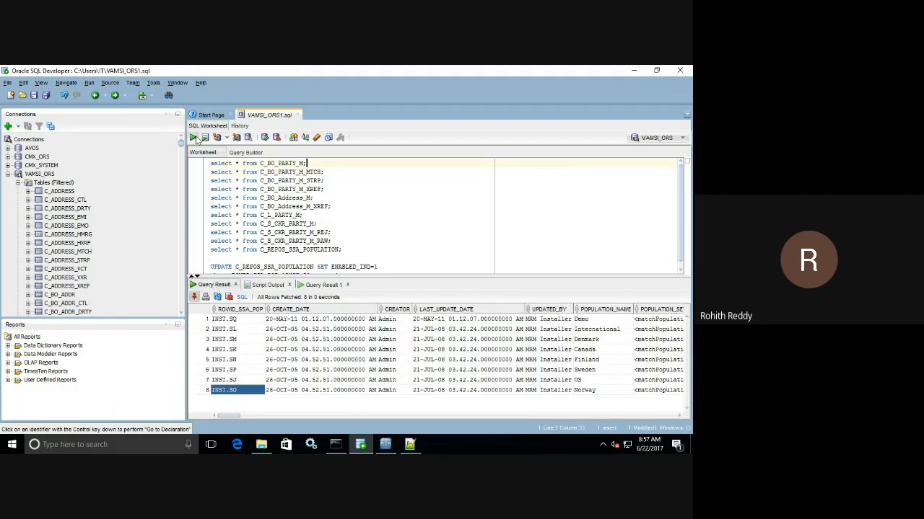
pyautogui.click(193, 137)
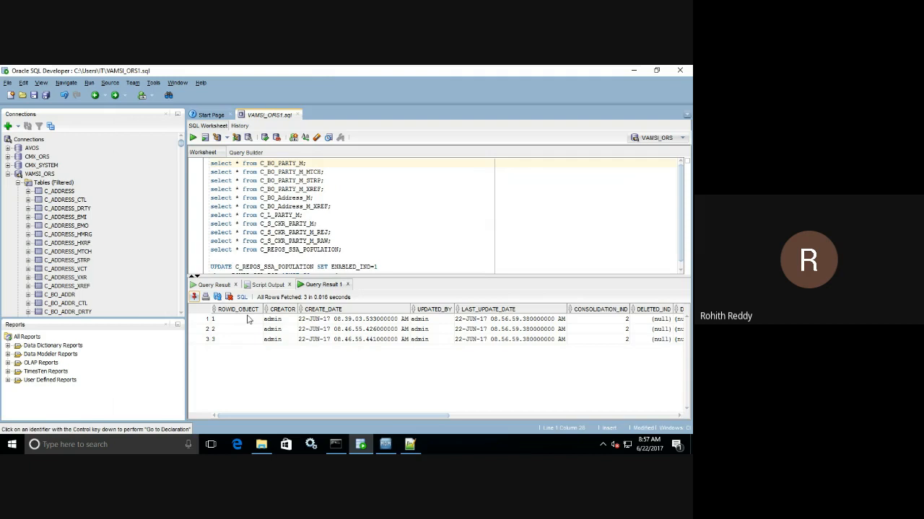
pyautogui.click(328, 174)
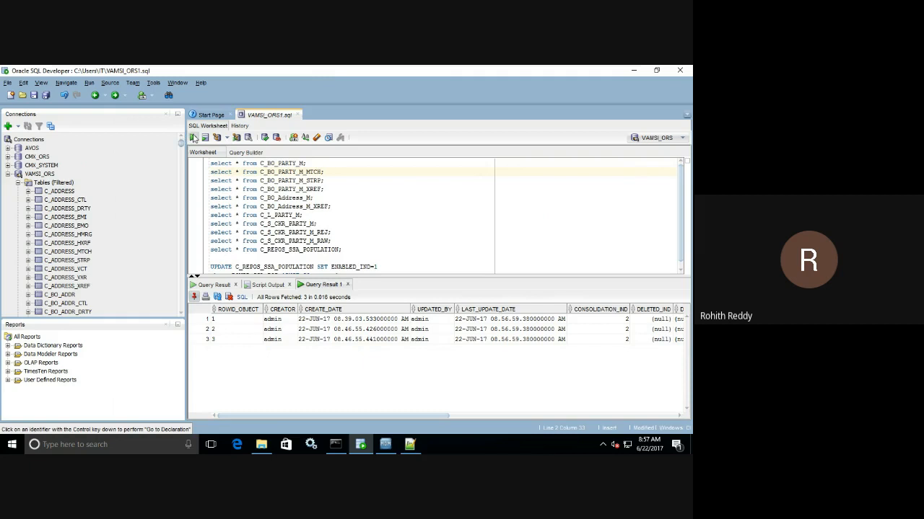
pyautogui.click(194, 138)
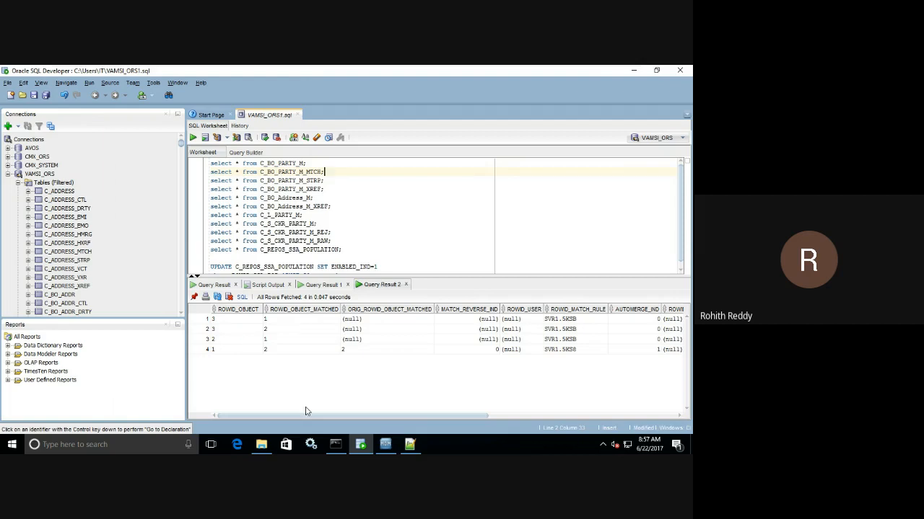
# Compare the Match run's metrics with both query results and examine ROWID_MATCH_RULE in the first three C_BO_PARTY_M_MTCH rows.
pyautogui.click(386, 444)
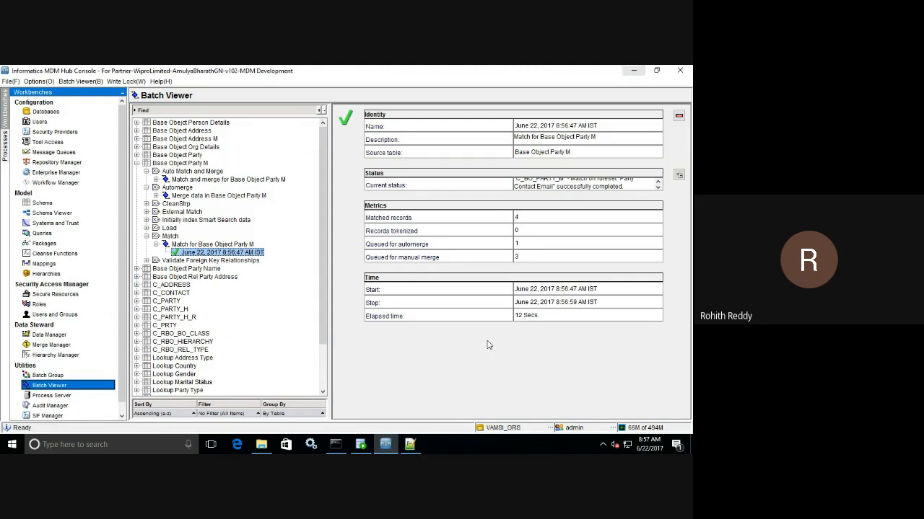
pyautogui.click(364, 446)
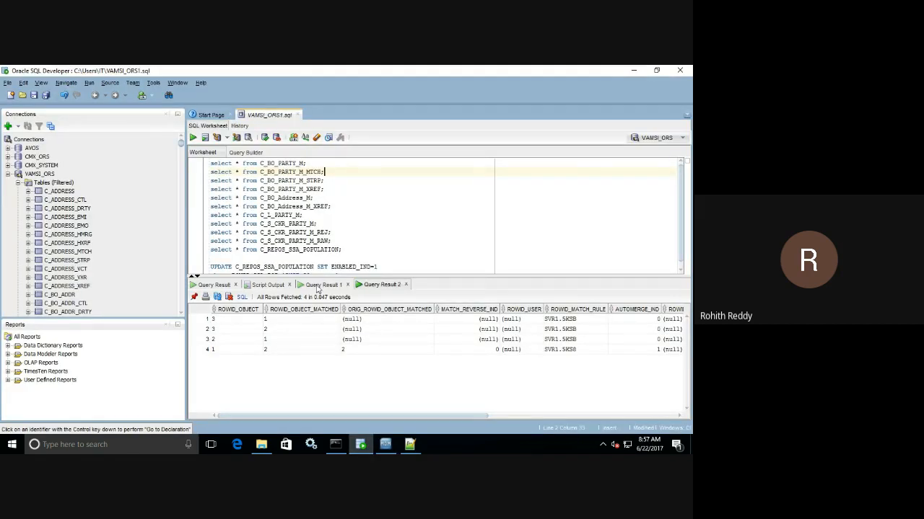
pyautogui.click(321, 285)
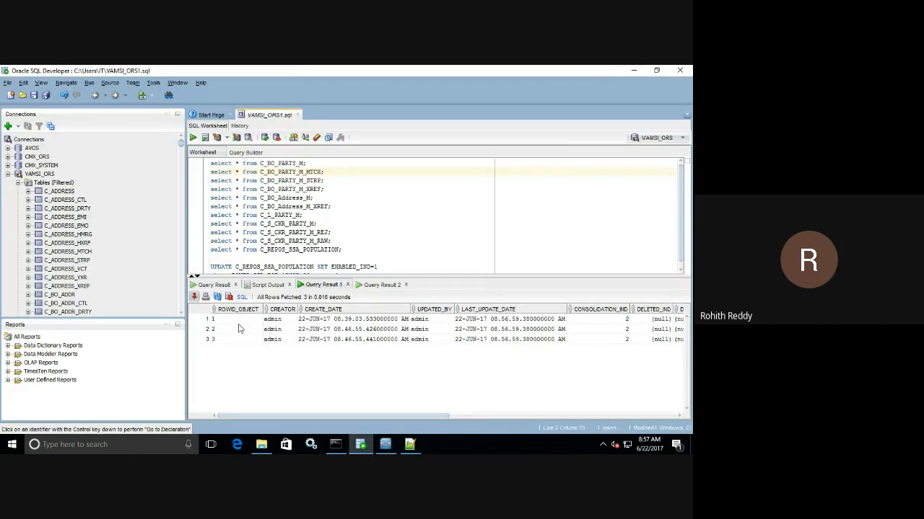
pyautogui.click(378, 286)
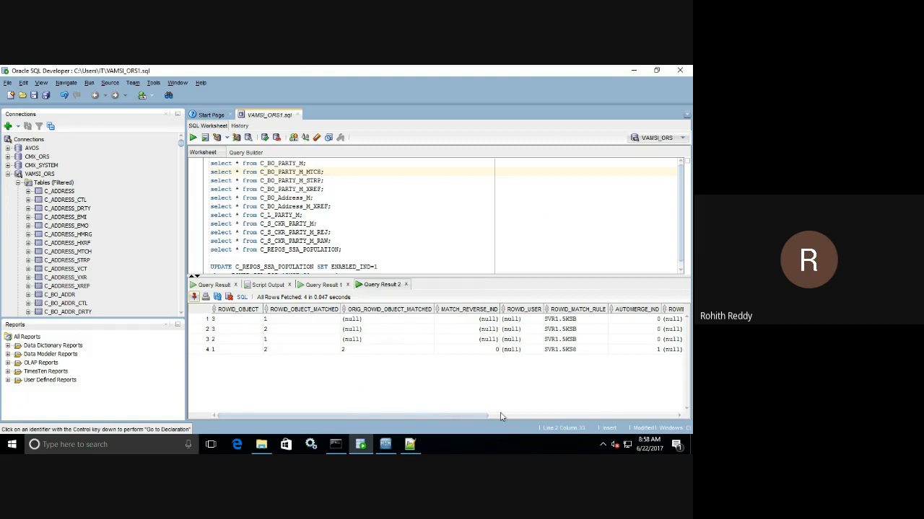
pyautogui.moveTo(446, 417); pyautogui.dragTo(518, 417)
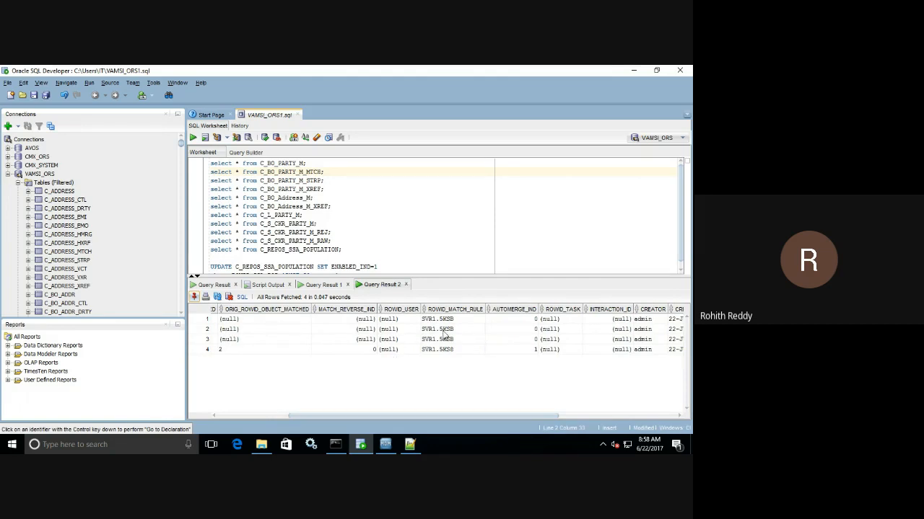
pyautogui.moveTo(447, 323); pyautogui.dragTo(447, 340)
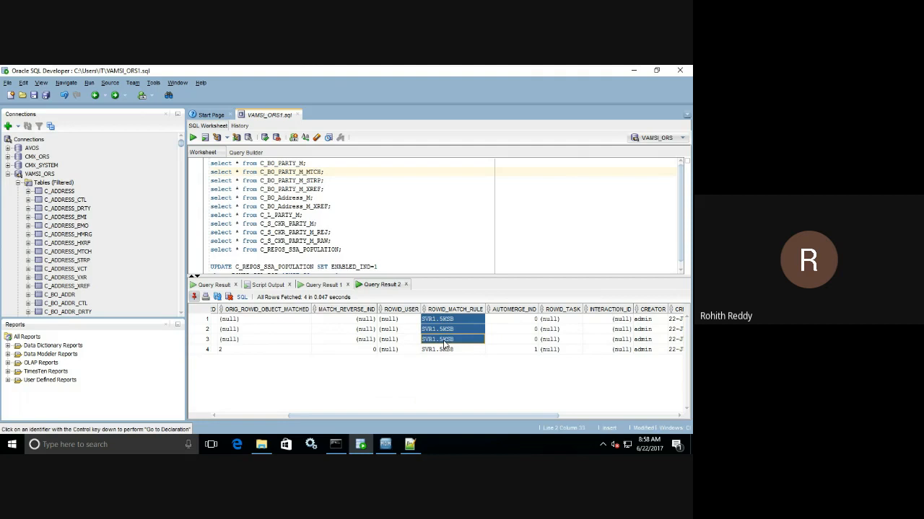
# Check the Party Contact Email match rules in the Hub Console's Schema tool against the ROWID_MATCH_RULE values in SQL Developer.
pyautogui.click(385, 443)
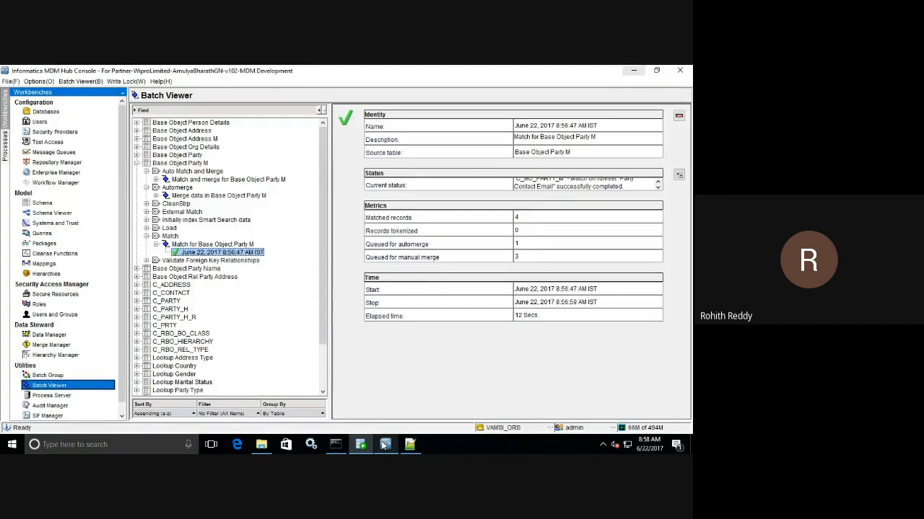
pyautogui.click(43, 205)
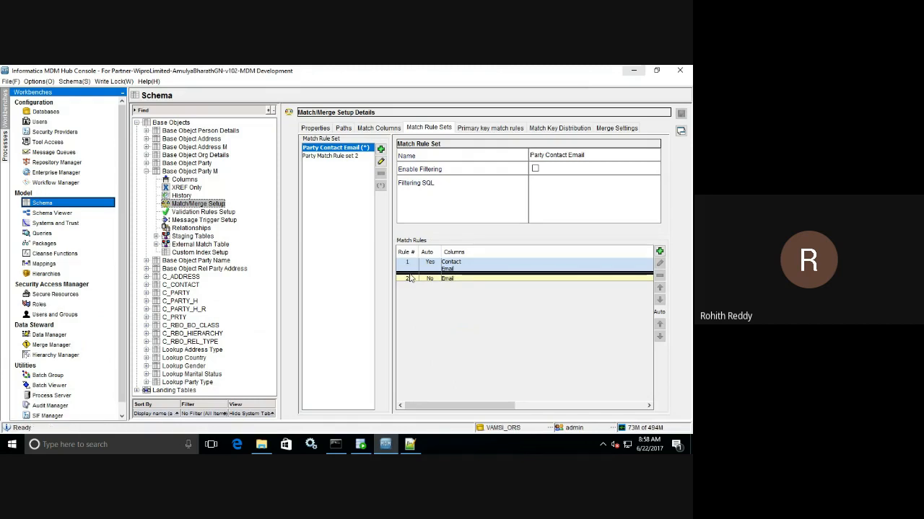
pyautogui.click(363, 445)
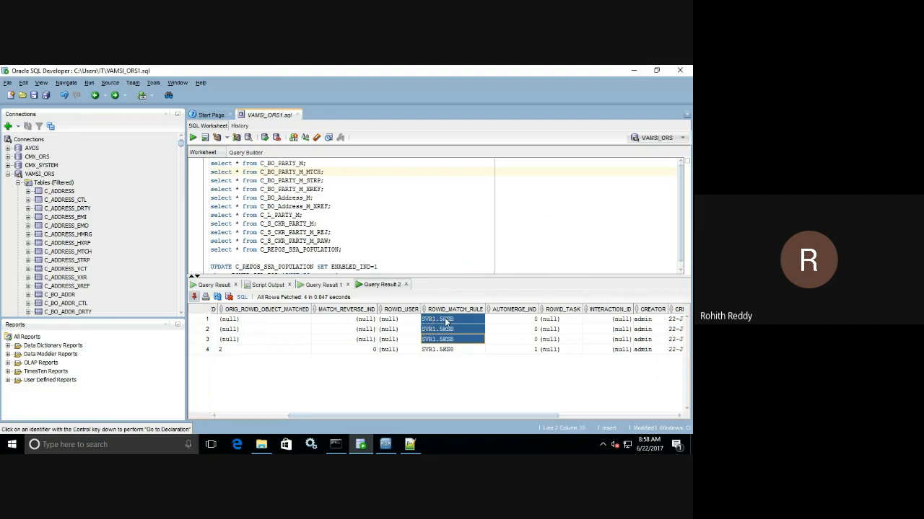
pyautogui.click(243, 350)
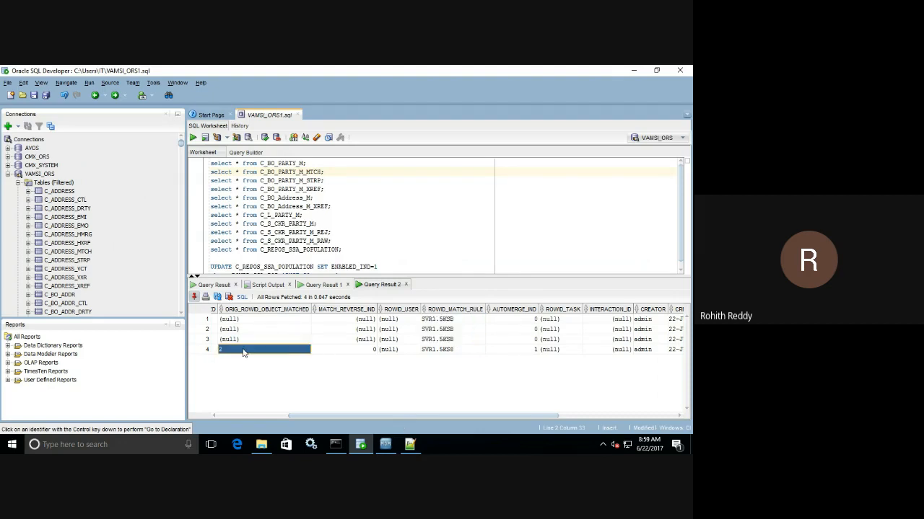
pyautogui.click(445, 351)
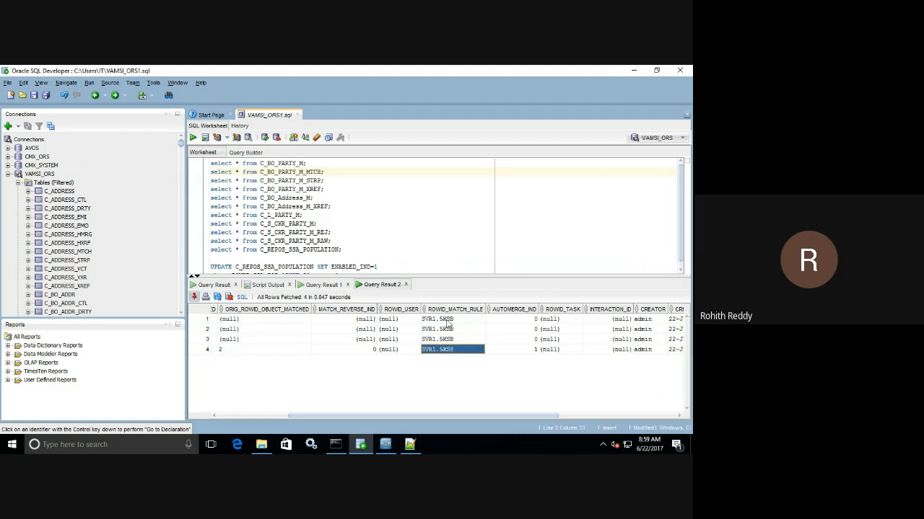
pyautogui.moveTo(449, 321); pyautogui.dragTo(448, 351)
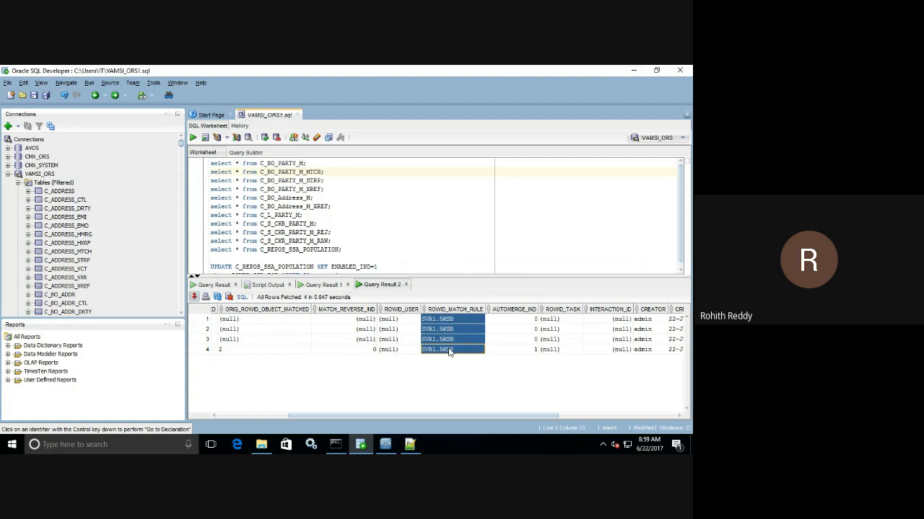
# Examine the AUTOMERGE_IND values of the C_BO_PARTY_M_MTCH rows together with their ROWID_OBJECT and ROWID_OBJECT_MATCHED columns.
pyautogui.click(512, 321)
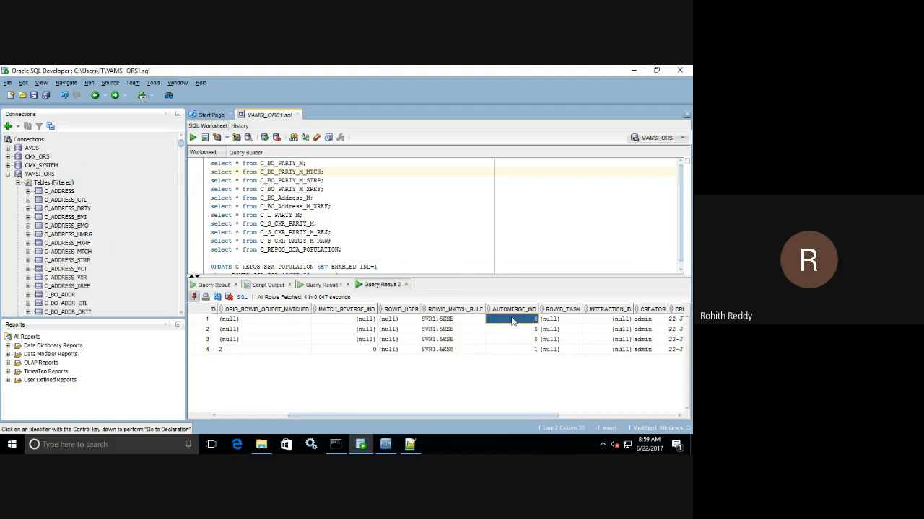
pyautogui.moveTo(511, 320); pyautogui.dragTo(512, 351)
pyautogui.click(512, 322)
pyautogui.click(507, 352)
pyautogui.moveTo(449, 416); pyautogui.dragTo(282, 417)
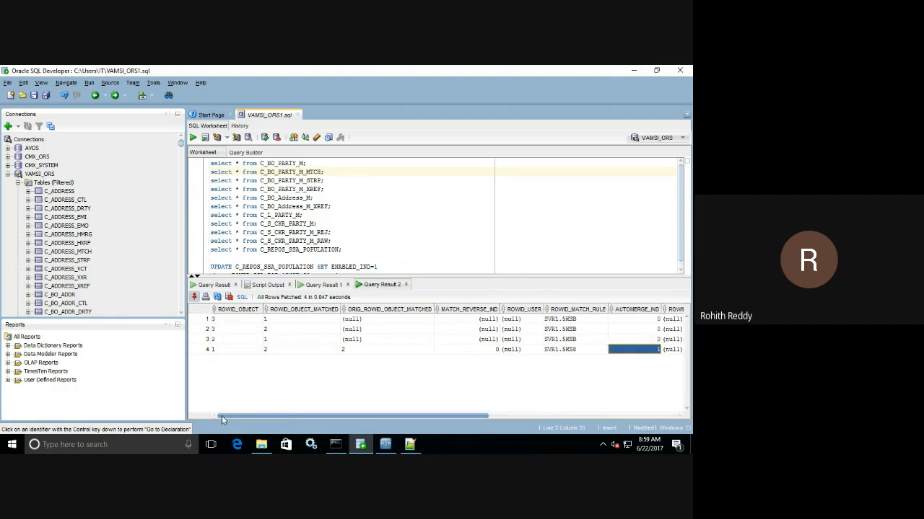
pyautogui.moveTo(222, 416); pyautogui.dragTo(448, 413)
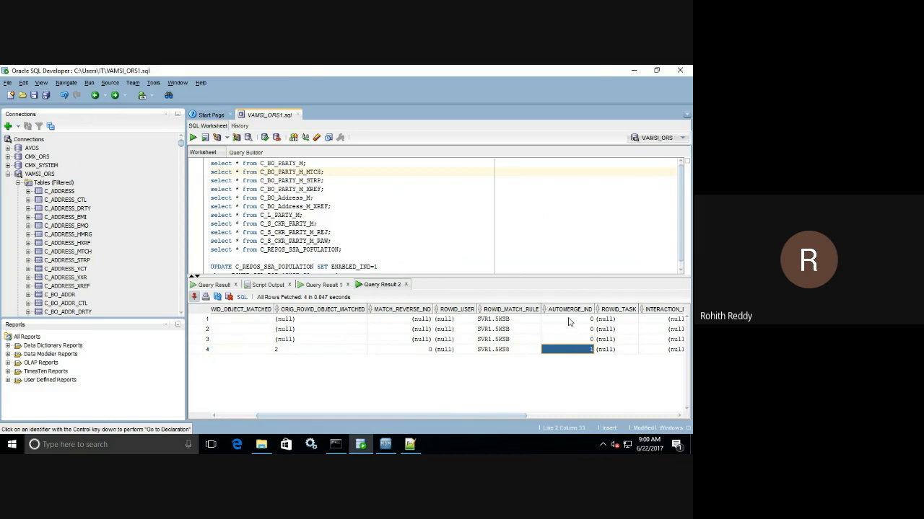
pyautogui.moveTo(569, 319); pyautogui.dragTo(568, 340)
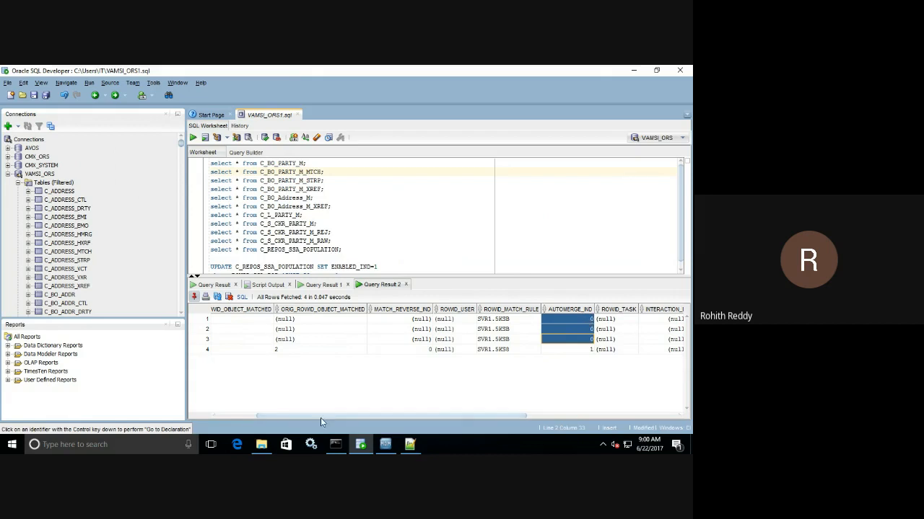
pyautogui.moveTo(292, 418); pyautogui.dragTo(176, 421)
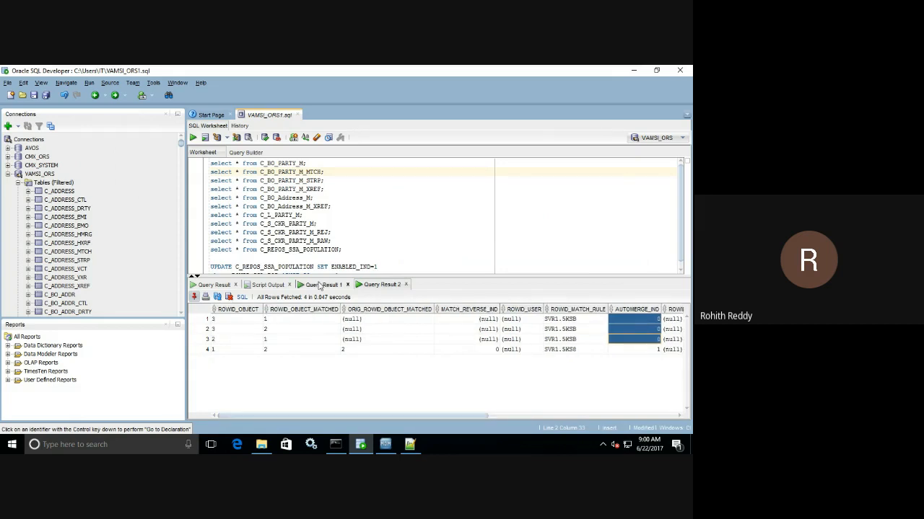
# Examine the CONSOLIDATION_IND values of all C_BO_PARTY_M rows and return to the C_BO_PARTY_M_MTCH result.
pyautogui.click(321, 285)
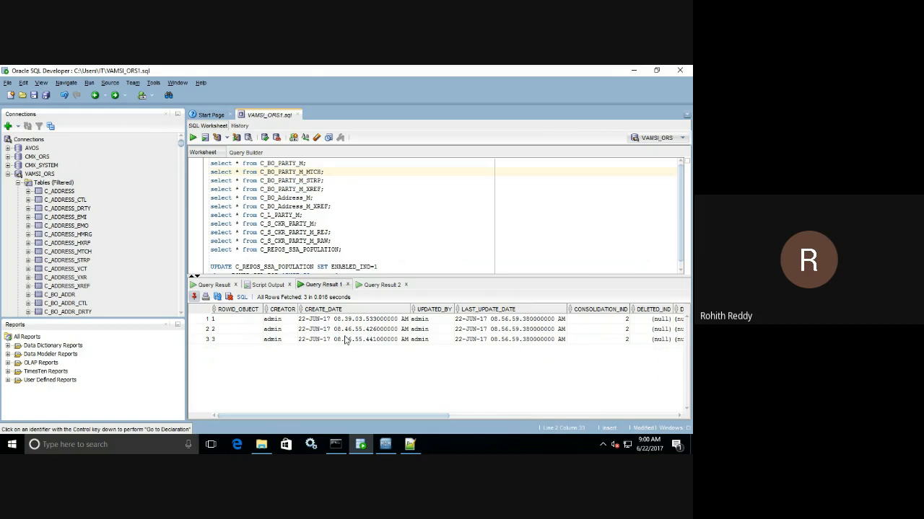
pyautogui.click(593, 322)
pyautogui.moveTo(593, 325); pyautogui.dragTo(593, 344)
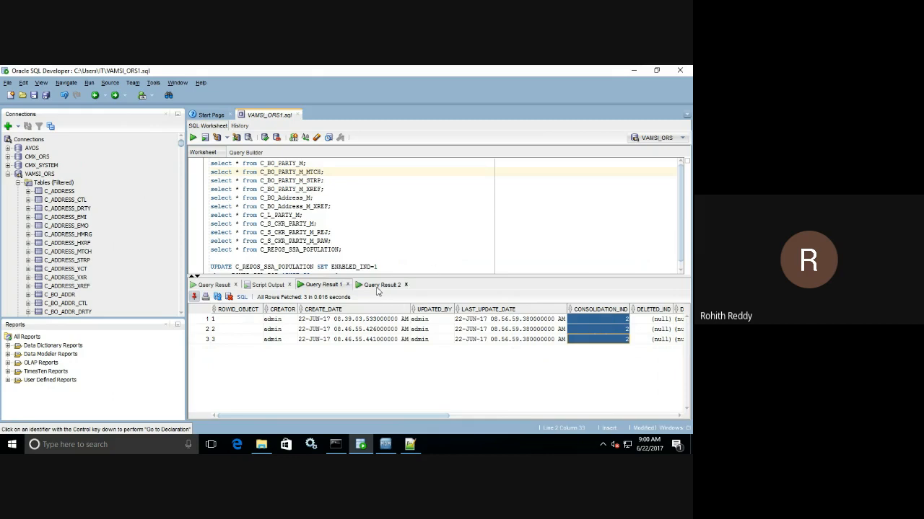
pyautogui.click(377, 285)
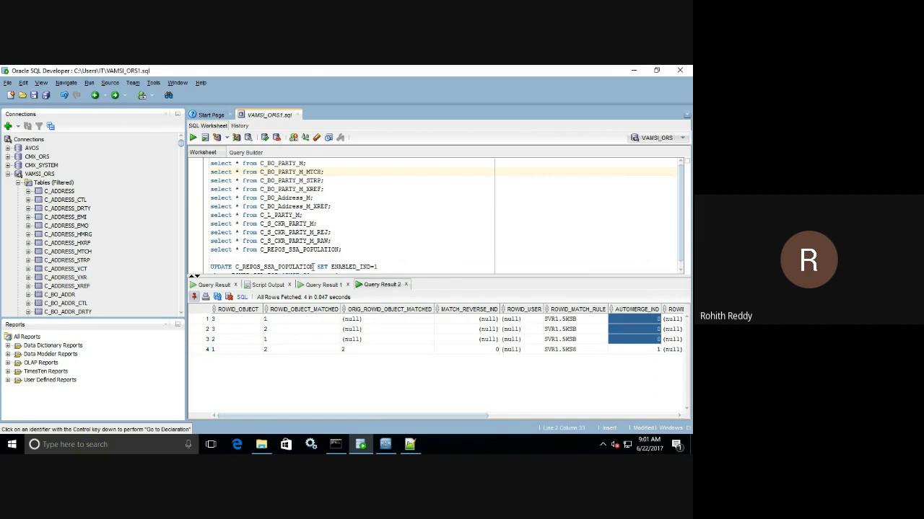
# Add the query select * from C_REPOS_MATCH_RULE; below the C_REPOS_SSA_POPULATION query and run it.
pyautogui.click(349, 256)
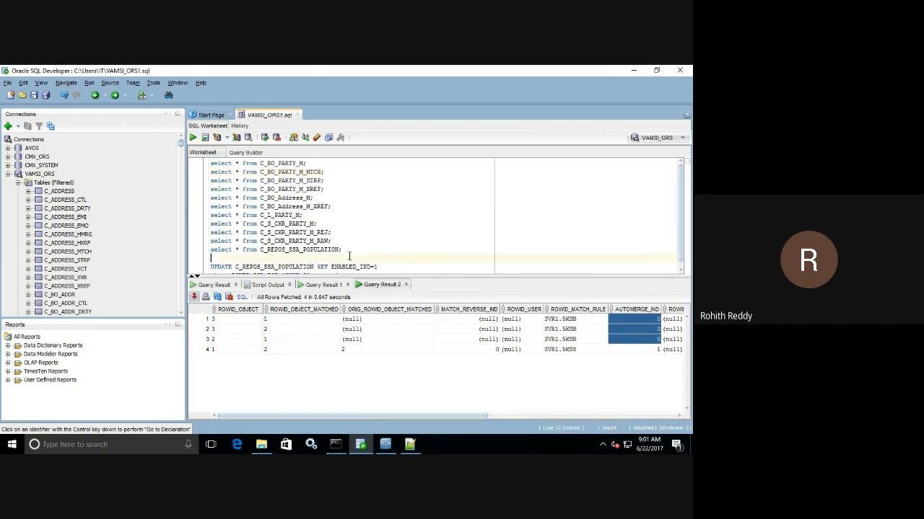
pyautogui.write('select * from C_REPOS_')
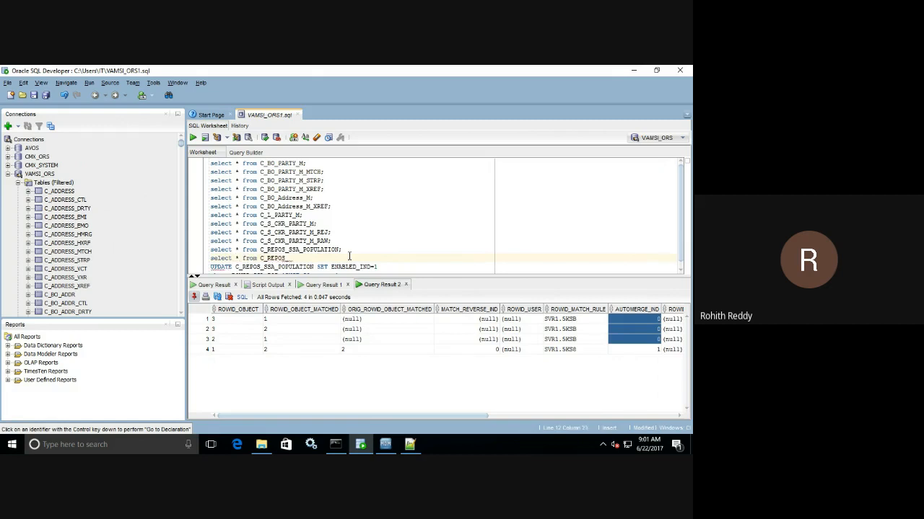
pyautogui.write('M')
pyautogui.write('N')
pyautogui.write('T')
pyautogui.write('CH')
pyautogui.write('_R')
pyautogui.write('ULE')
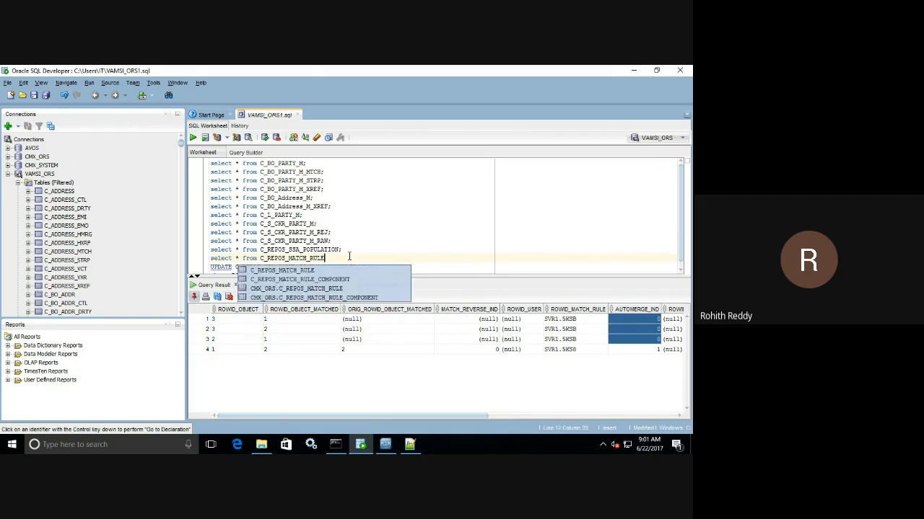
pyautogui.write(';')
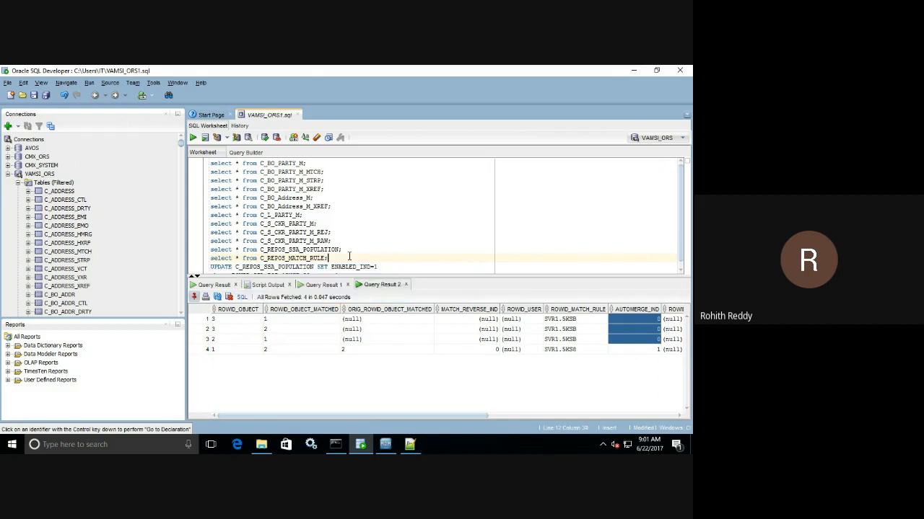
pyautogui.click(193, 137)
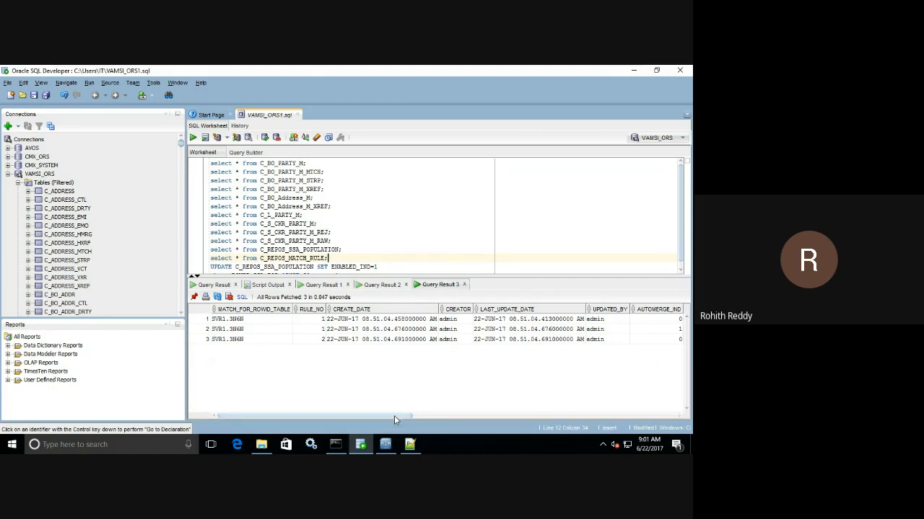
# Check Party Match Rule set 2 in the Hub Console, then examine ROWID_MATCH_RULE and AUTOMERGE_IND in SQL Developer's C_REPOS_MATCH_RULE result.
pyautogui.click(387, 445)
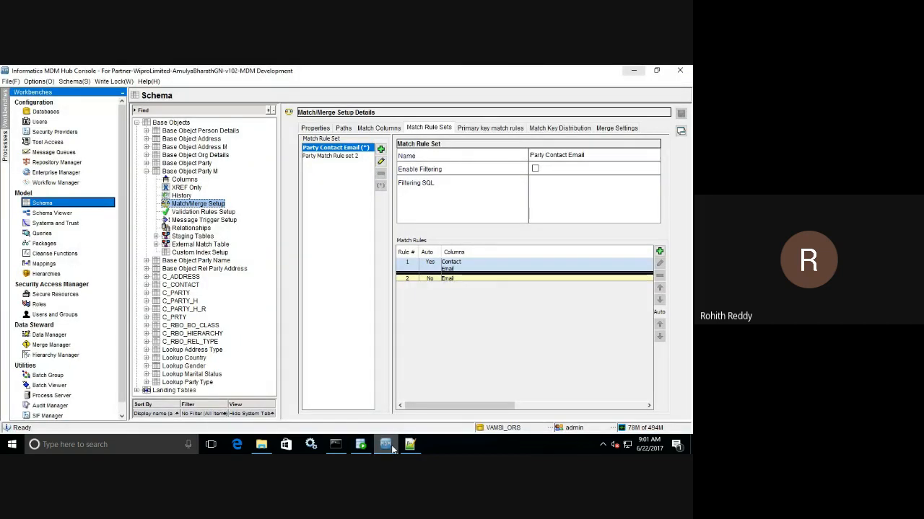
pyautogui.click(350, 156)
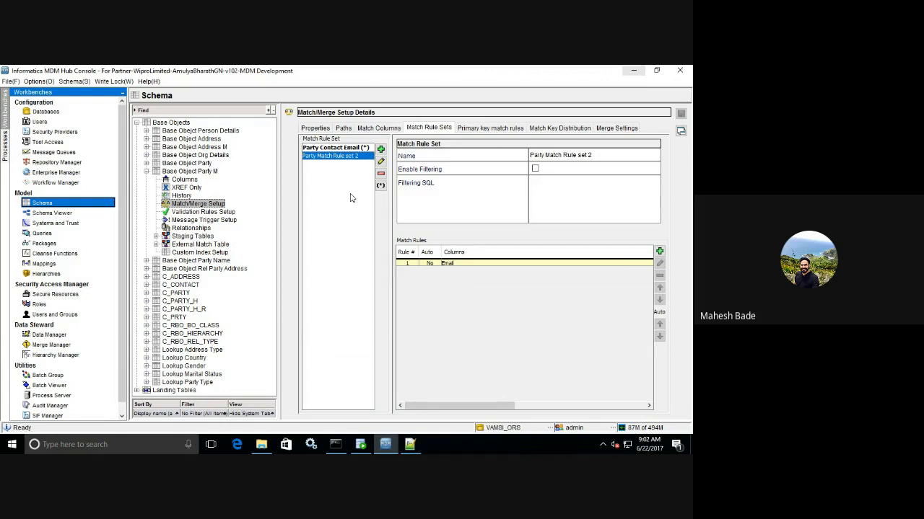
pyautogui.click(362, 444)
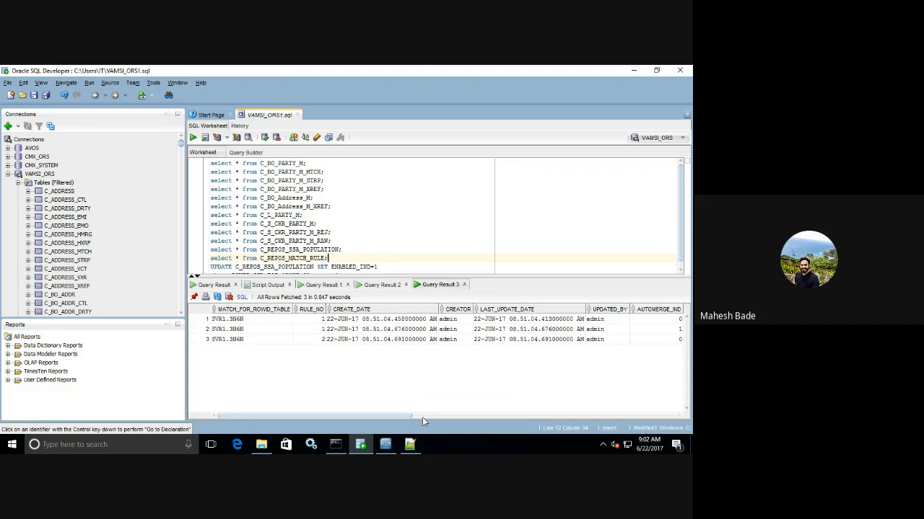
pyautogui.moveTo(420, 416); pyautogui.dragTo(512, 415)
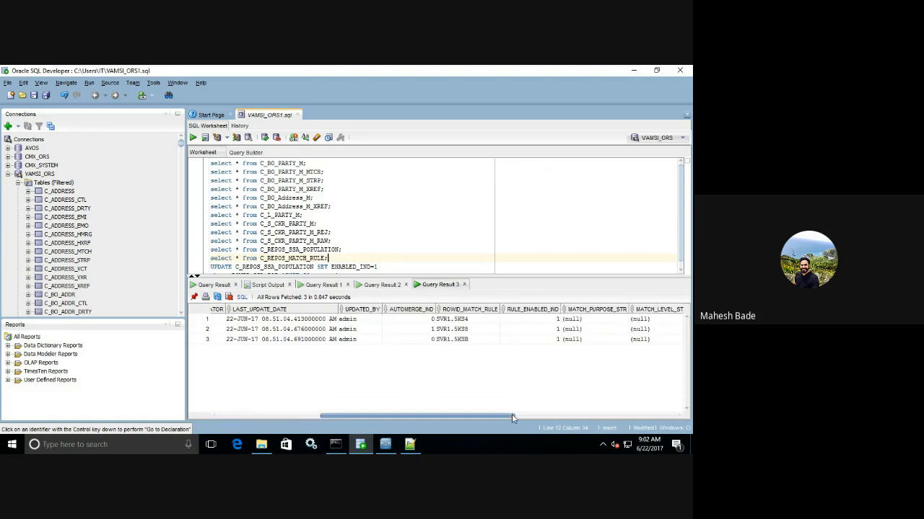
pyautogui.moveTo(464, 319); pyautogui.dragTo(390, 381)
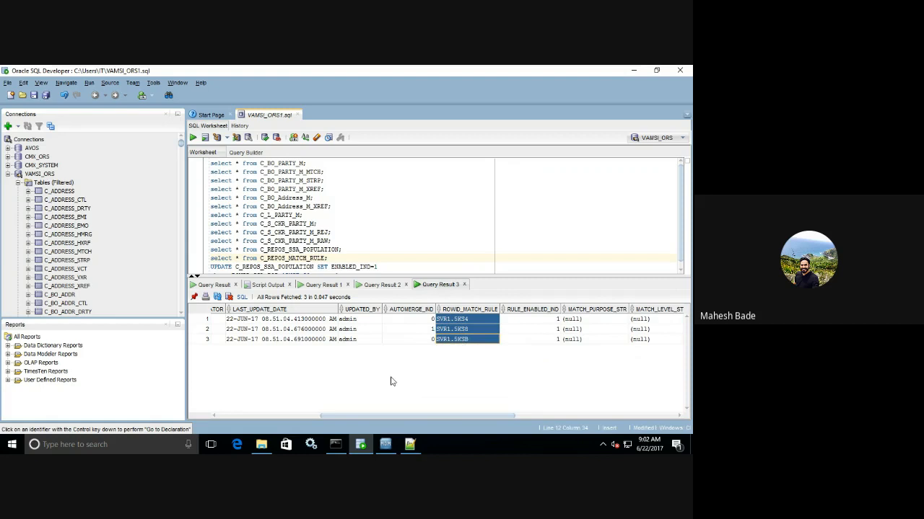
pyautogui.click(454, 330)
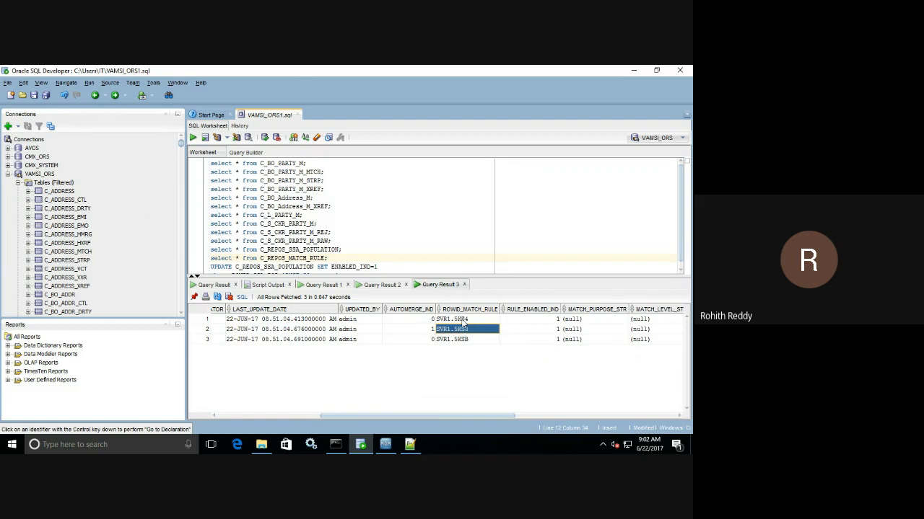
pyautogui.click(420, 331)
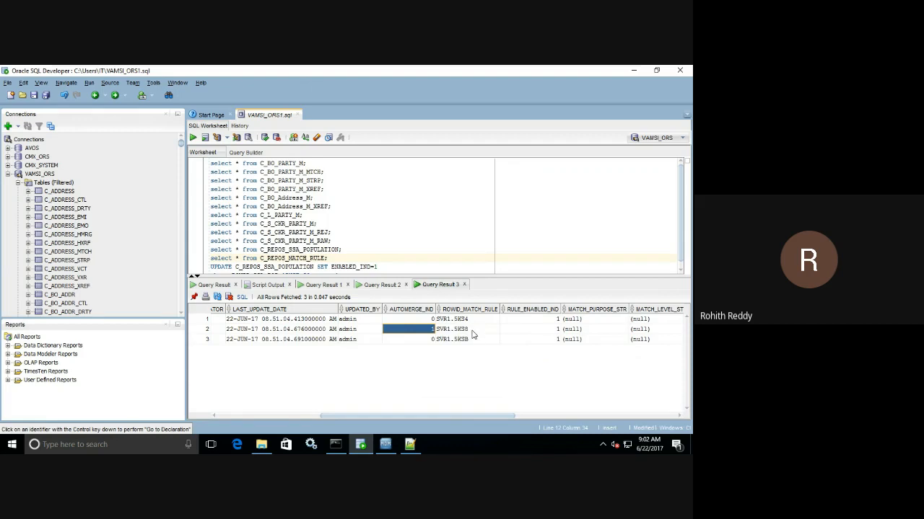
# Check the Party Contact Email match rules in the Hub Console against the second C_REPOS_MATCH_RULE row in SQL Developer.
pyautogui.click(385, 445)
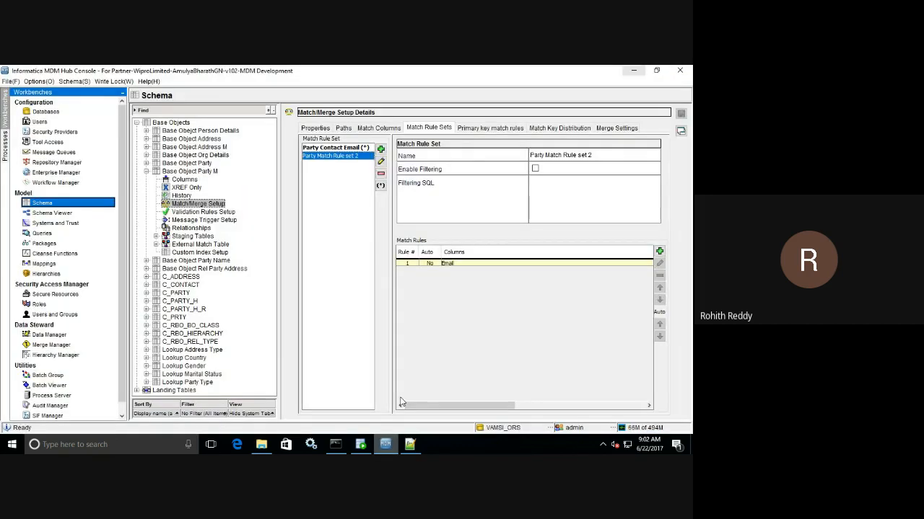
pyautogui.click(336, 148)
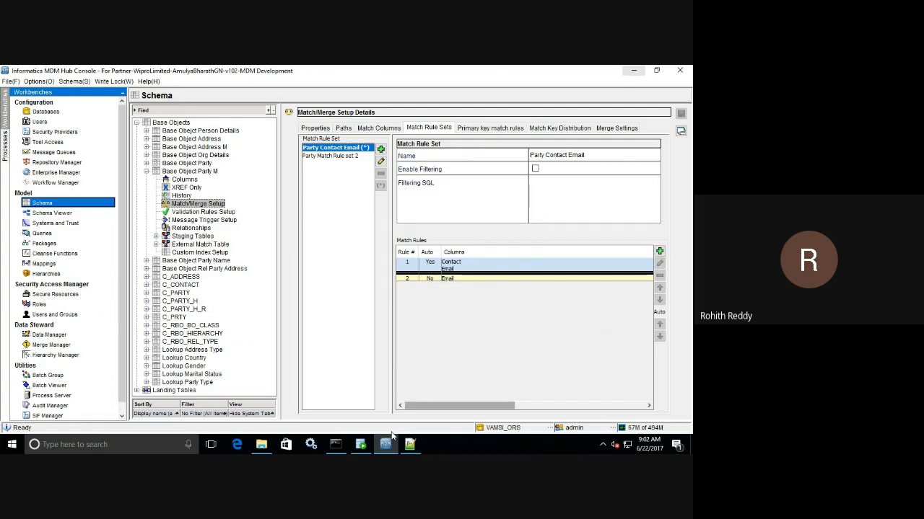
pyautogui.click(360, 443)
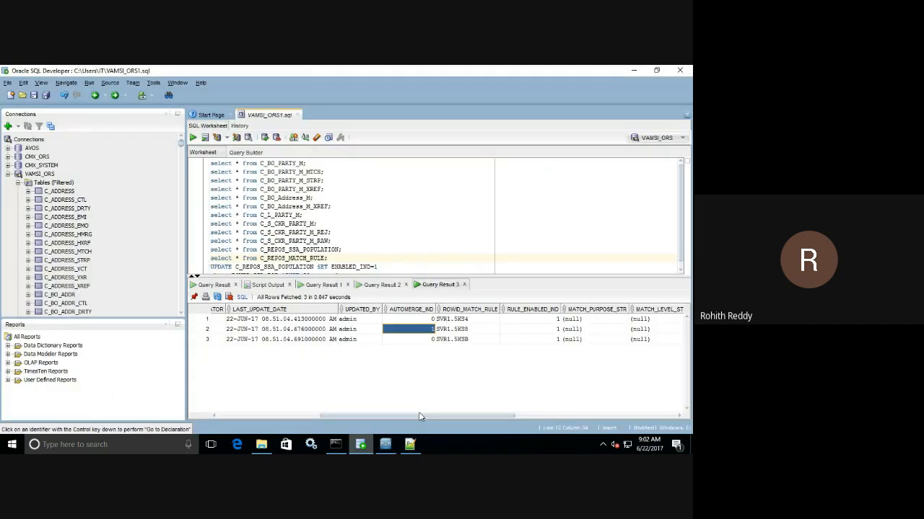
pyautogui.click(457, 330)
# Examine the matched record pairs and their ROWID_MATCH_RULE values in C_BO_PARTY_M_MTCH, rechecking the Party Contact Email rules in the Hub Console.
pyautogui.click(370, 287)
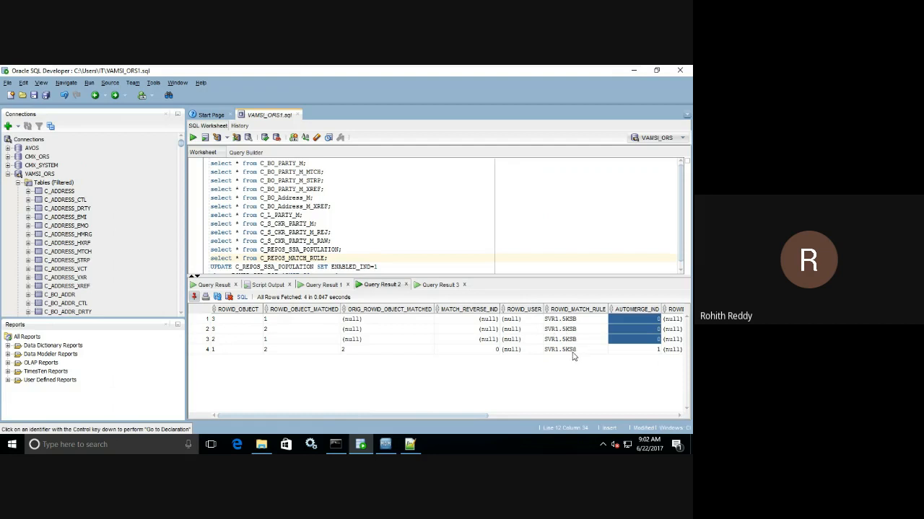
pyautogui.moveTo(253, 353); pyautogui.dragTo(339, 359)
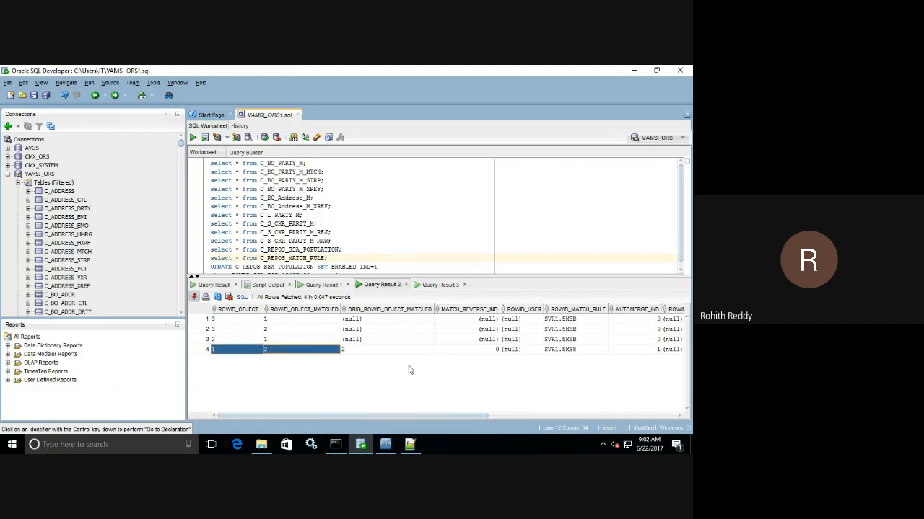
pyautogui.moveTo(408, 369); pyautogui.dragTo(571, 364)
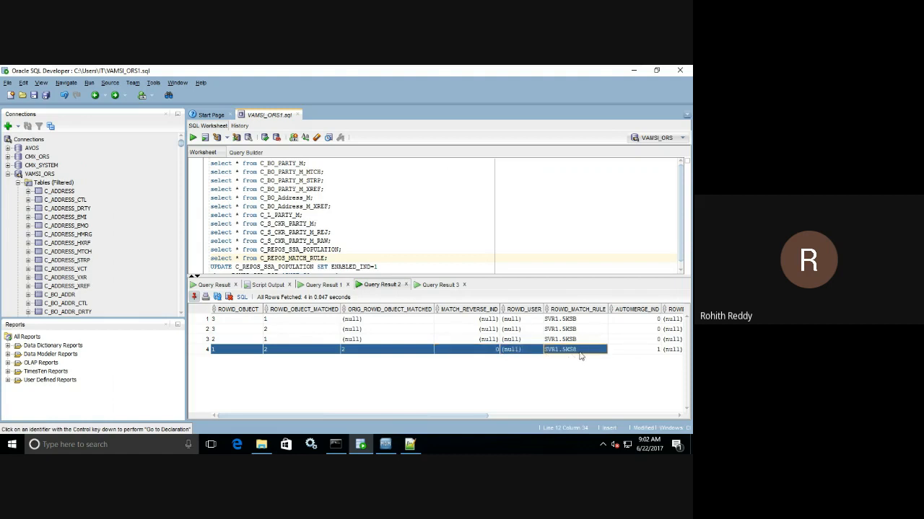
pyautogui.click(581, 356)
pyautogui.moveTo(256, 321); pyautogui.dragTo(565, 341)
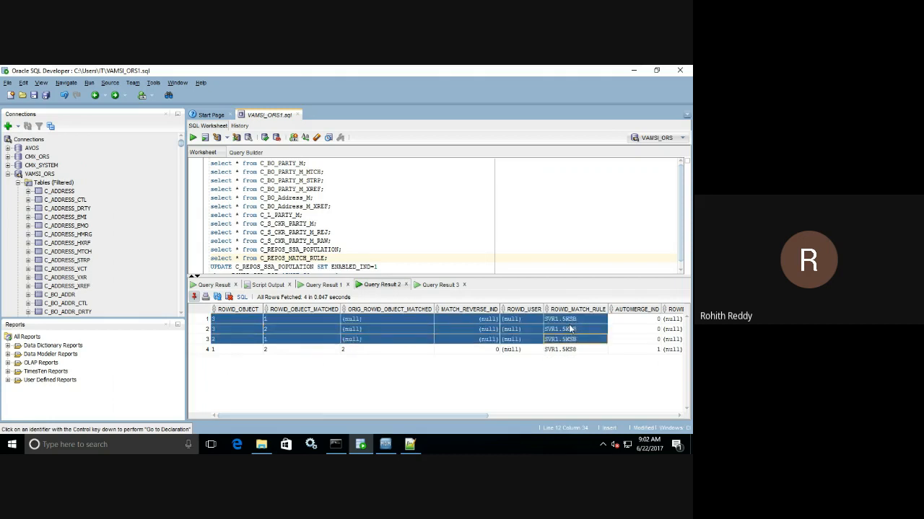
pyautogui.click(388, 445)
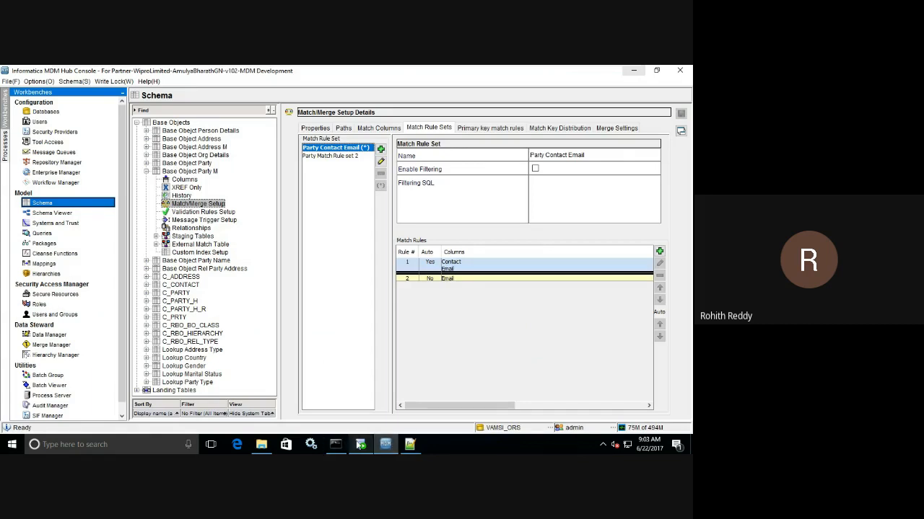
pyautogui.click(360, 445)
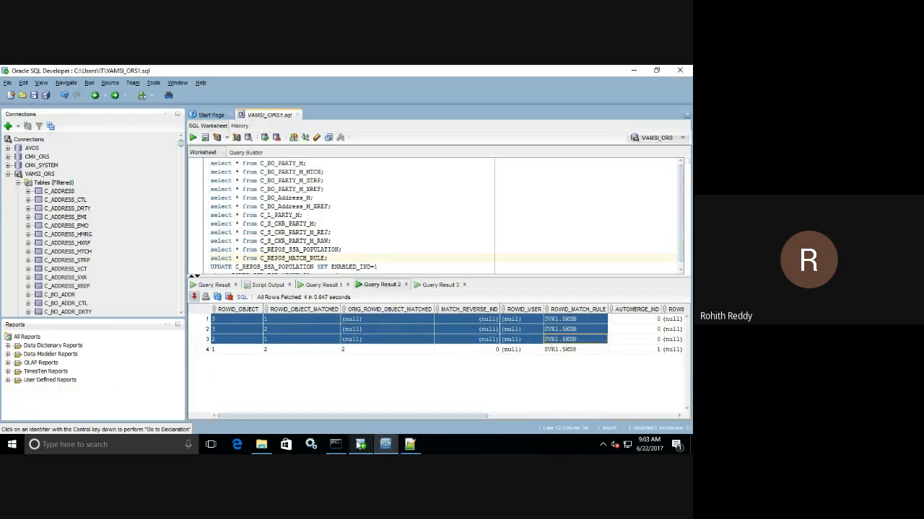
# Examine the MATCH_FOR_ROWID_TABLE values of all rows in the C_REPOS_MATCH_RULE result.
pyautogui.click(435, 287)
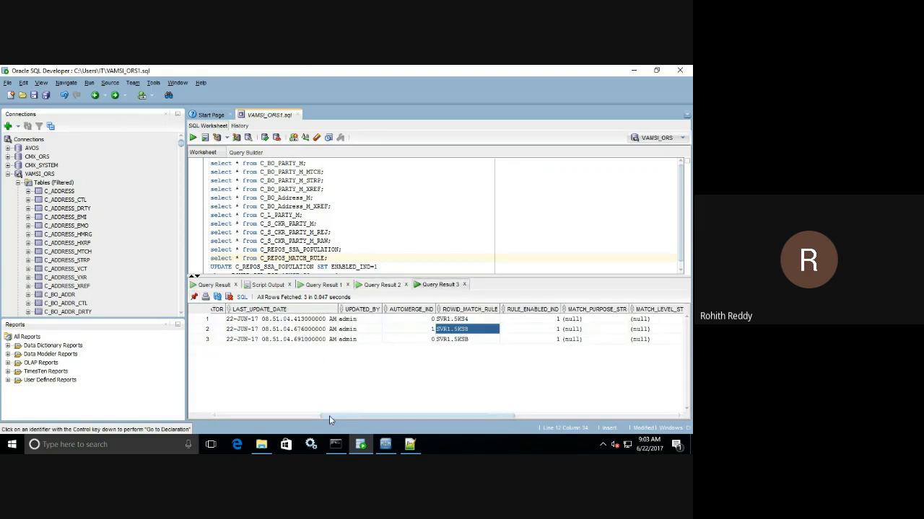
pyautogui.moveTo(329, 416); pyautogui.dragTo(223, 416)
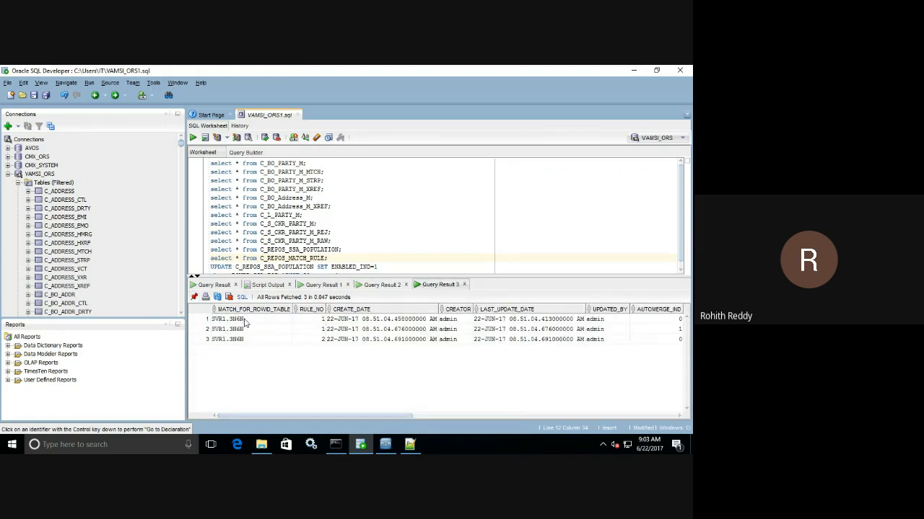
pyautogui.moveTo(243, 320); pyautogui.dragTo(243, 341)
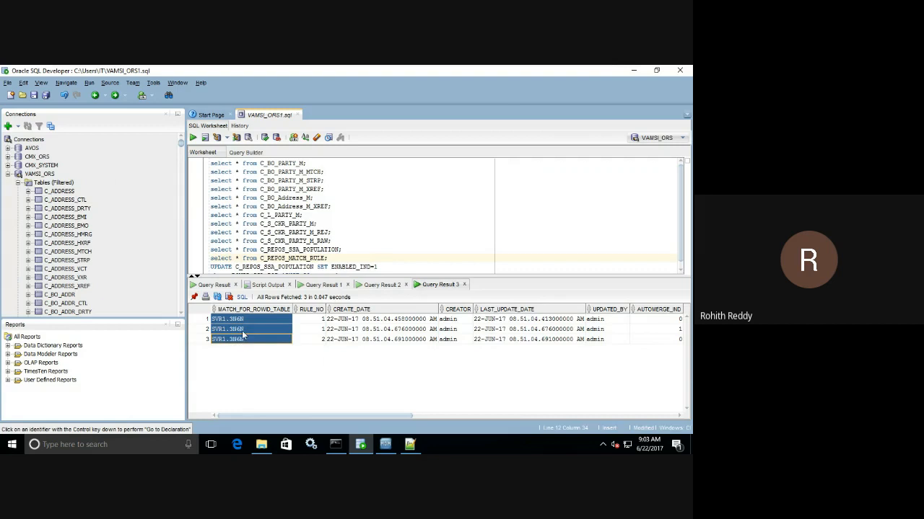
pyautogui.click(238, 317)
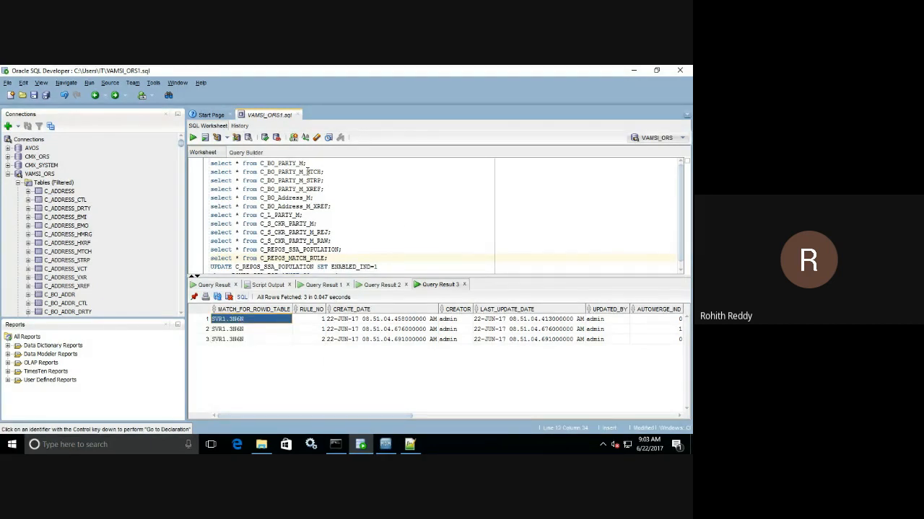
# Add the query select * from C_REPOS_TABLE; below the C_REPOS_MATCH_RULE query and run it.
pyautogui.scroll(-1, 406, 229)
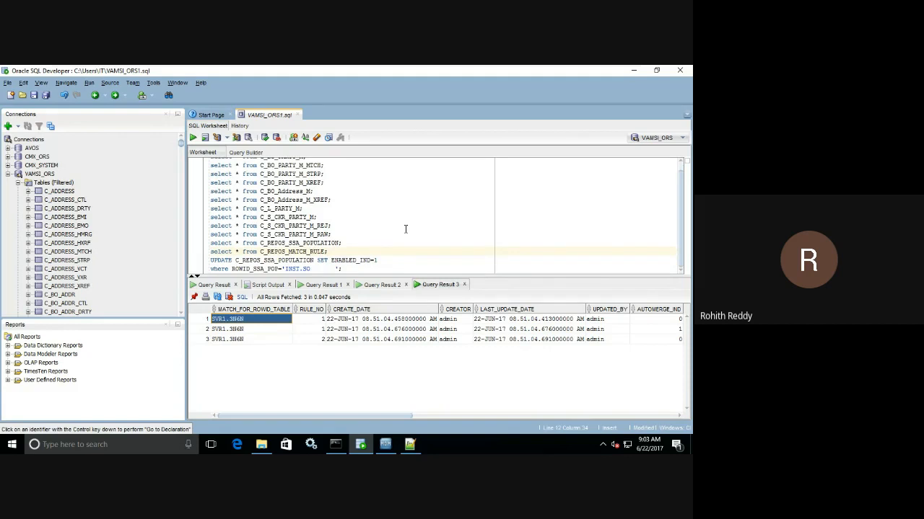
pyautogui.click(332, 251)
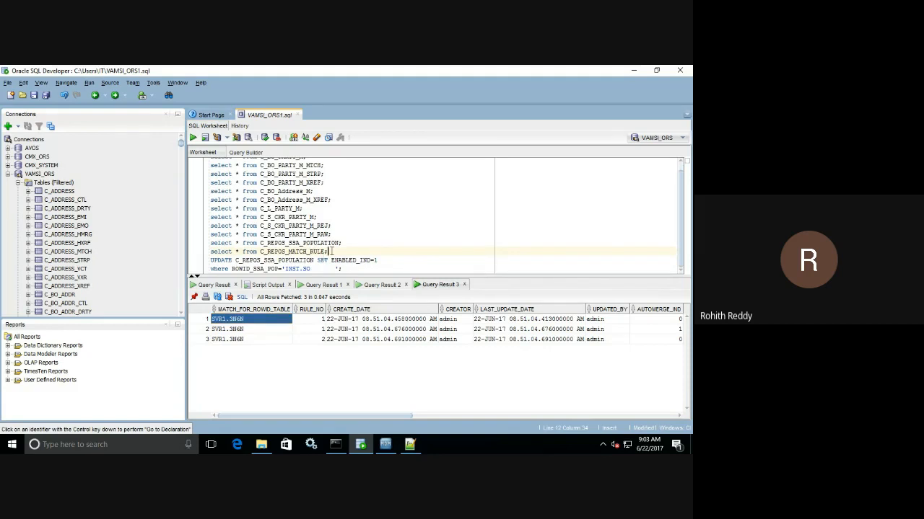
pyautogui.press('Return')
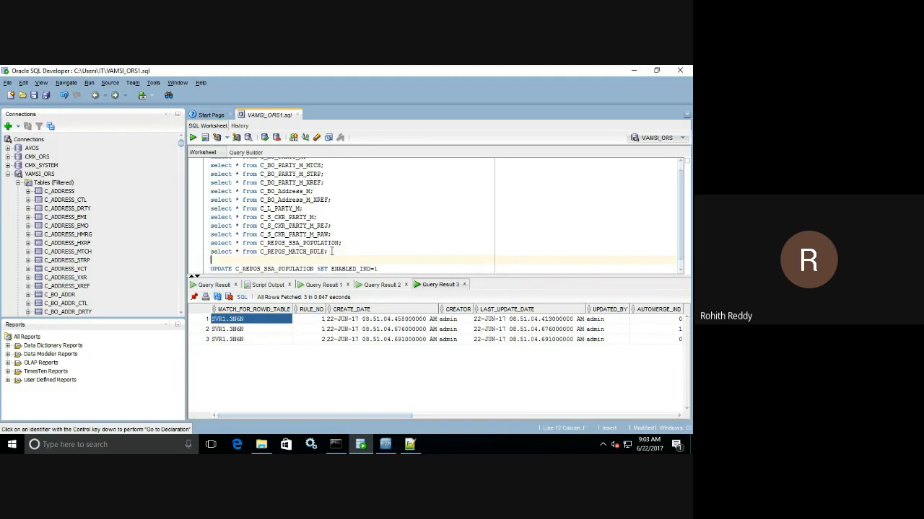
pyautogui.write('select * from C_REPOS_TABLE')
pyautogui.click(192, 138)
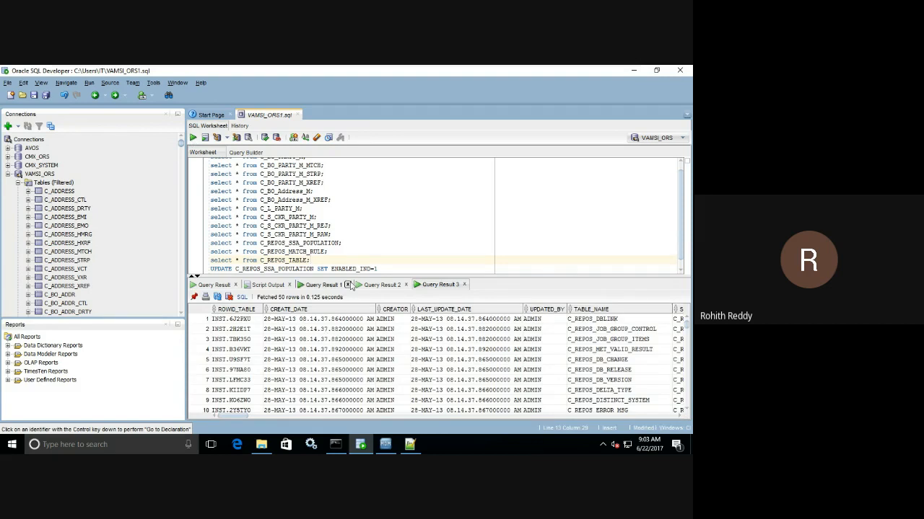
# Rerun the C_REPOS_MATCH_RULE query with its result pinned, and rerun the C_REPOS_TABLE query into a separate result.
pyautogui.scroll(-1, 327, 261)
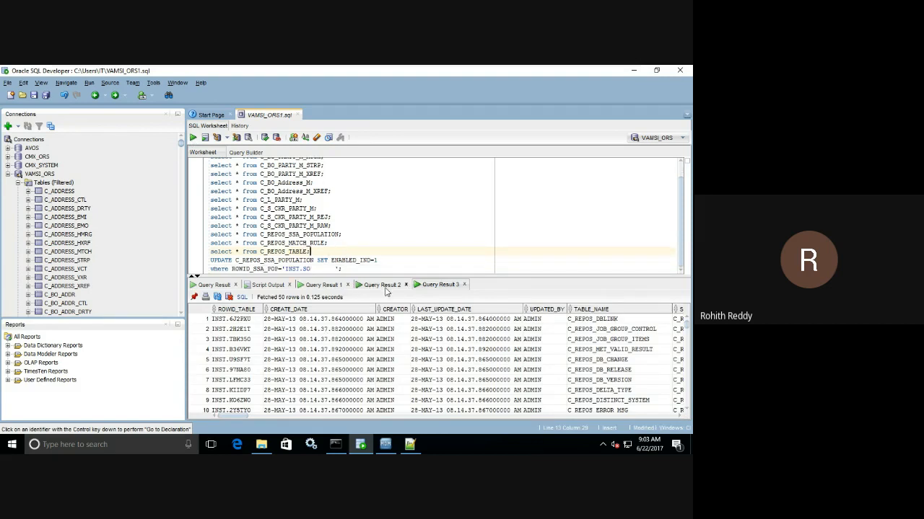
pyautogui.click(384, 285)
pyautogui.click(417, 285)
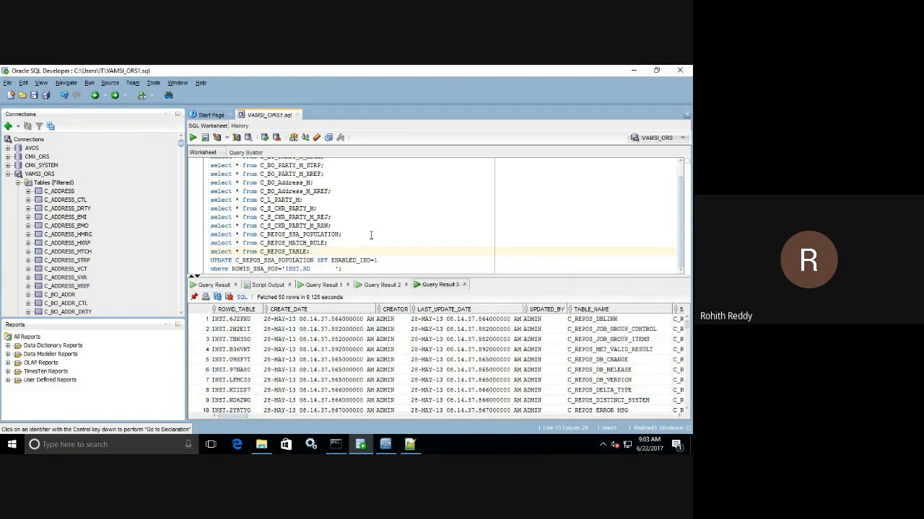
pyautogui.click(338, 242)
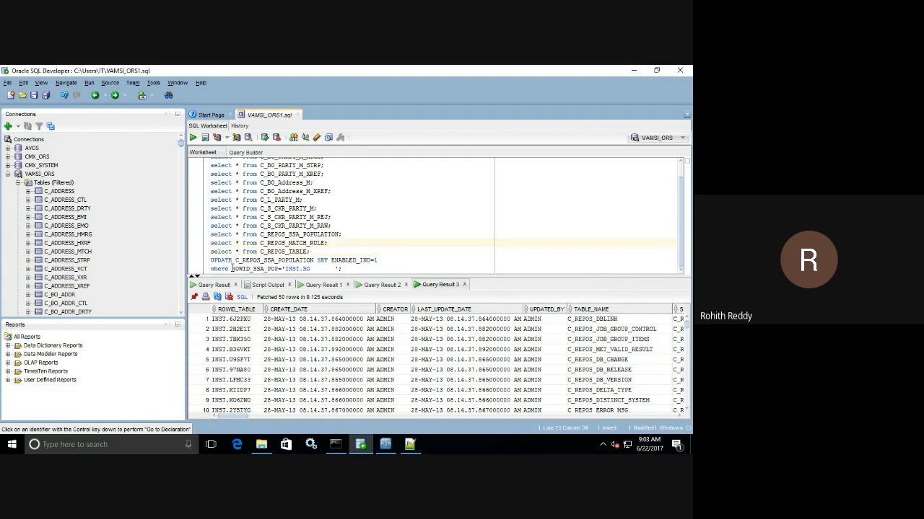
pyautogui.click(331, 244)
pyautogui.click(193, 137)
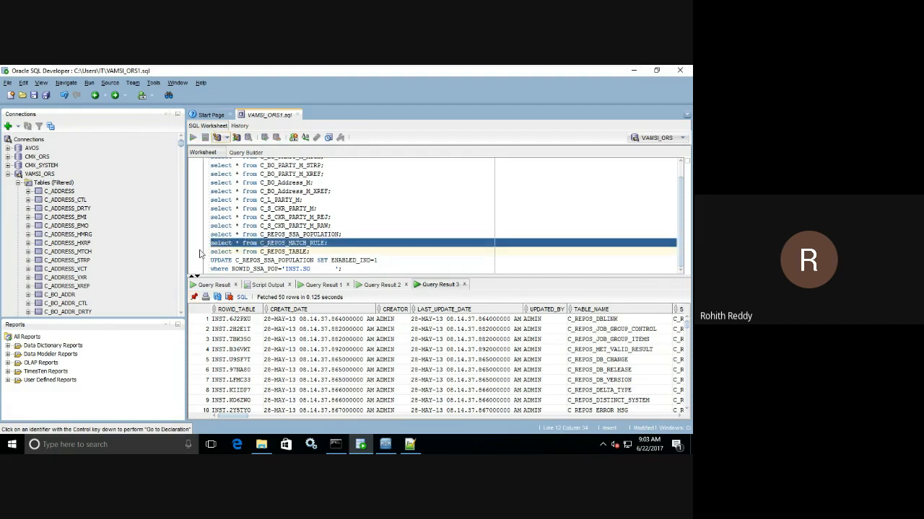
pyautogui.click(334, 253)
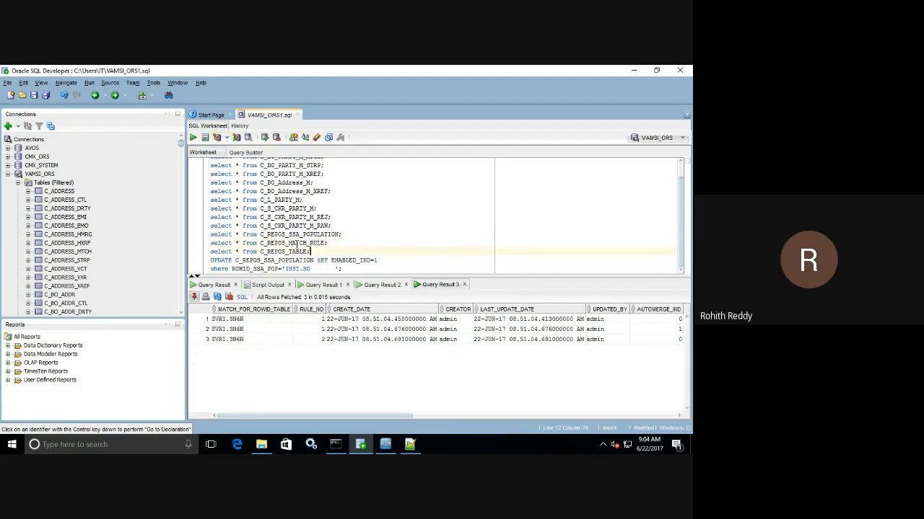
pyautogui.click(192, 138)
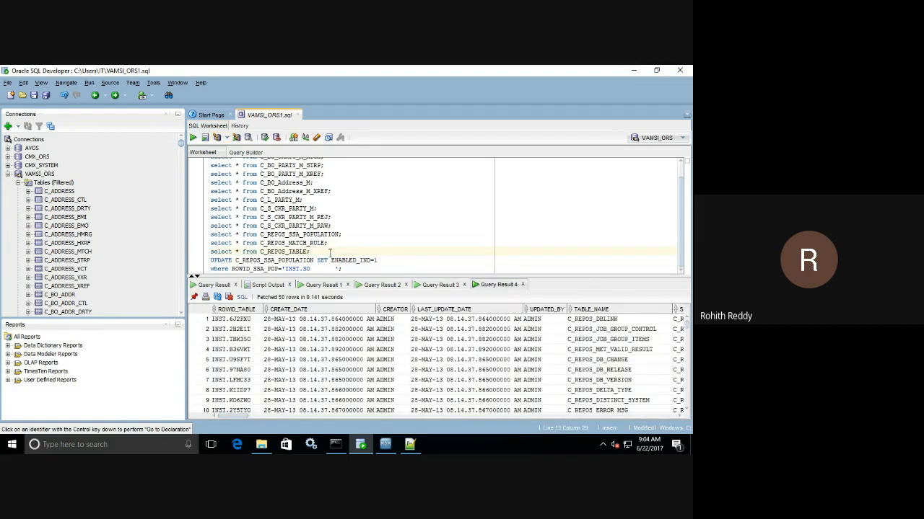
# Add the condition where rowid_Table='SVR1.3N6N ' to the C_REPOS_TABLE query, checking the ID in the match rule result, and run it.
pyautogui.press('BackSpace')
pyautogui.write('where ;rowid')
pyautogui.press('End')
pyautogui.press('BackSpace')
pyautogui.write('_Table=')
pyautogui.click(440, 285)
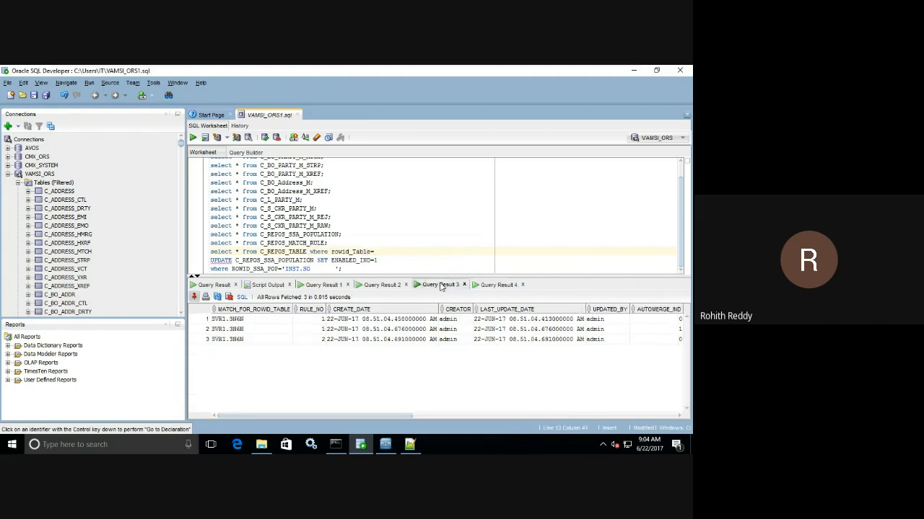
pyautogui.click(231, 329)
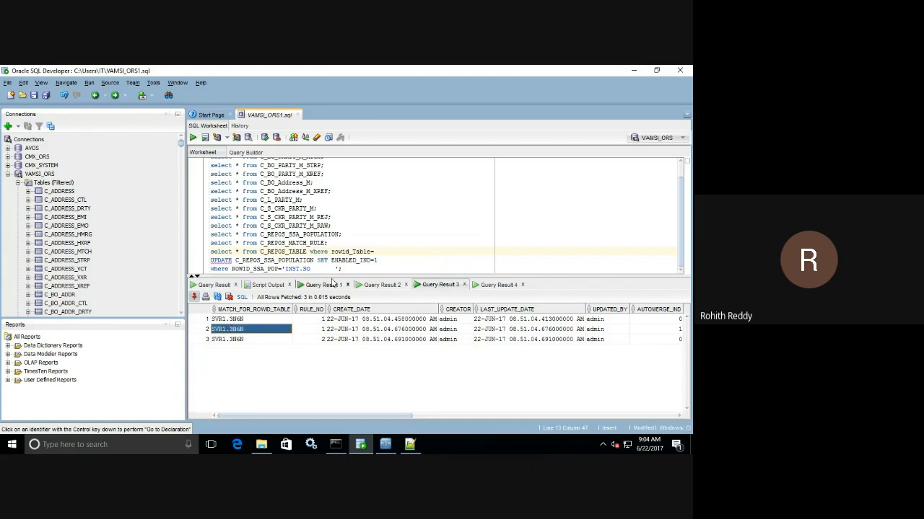
pyautogui.click(499, 285)
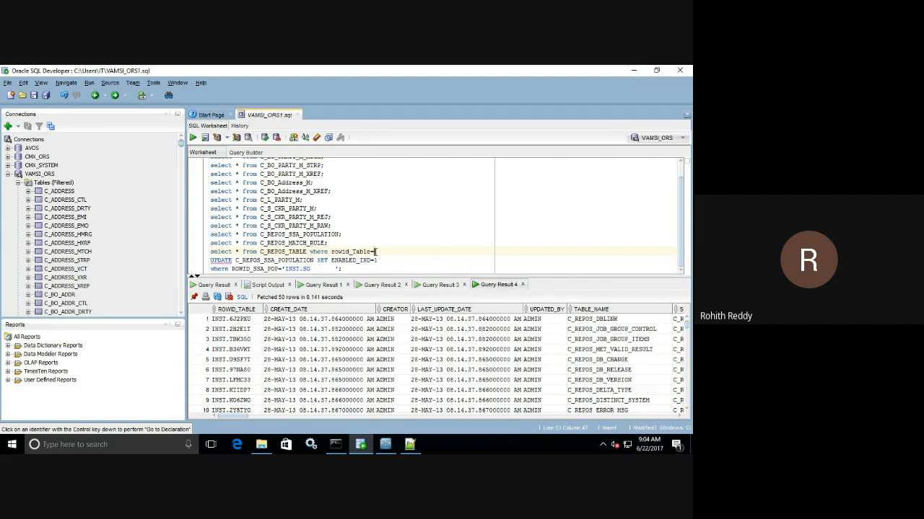
pyautogui.write("'SVR1.3N6N     '")
pyautogui.write(';')
pyautogui.click(192, 139)
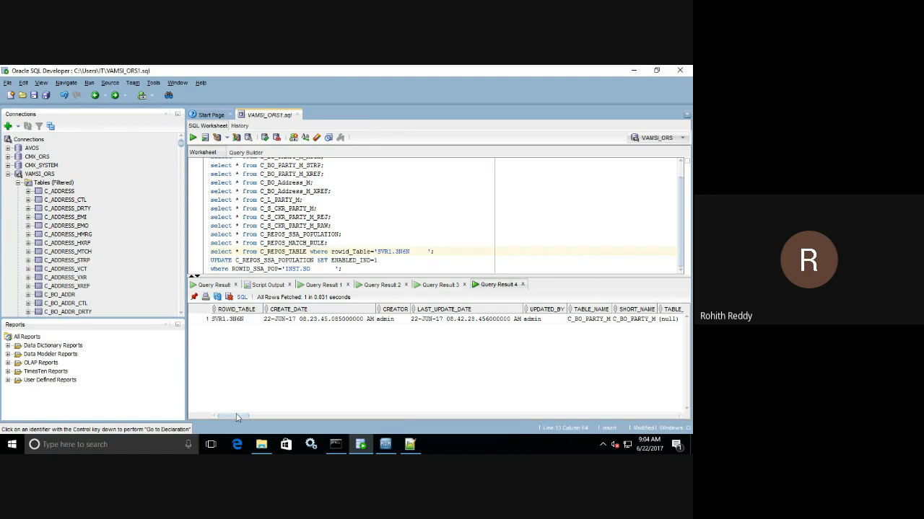
# Examine the TABLE_NAME and DISPLAY_NAME values of the row returned from C_REPOS_TABLE.
pyautogui.moveTo(233, 416); pyautogui.dragTo(246, 416)
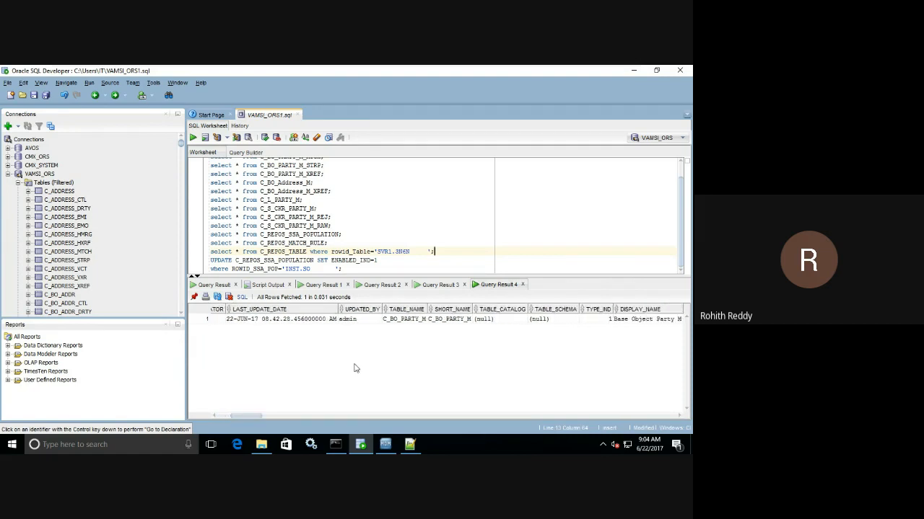
pyautogui.click(397, 319)
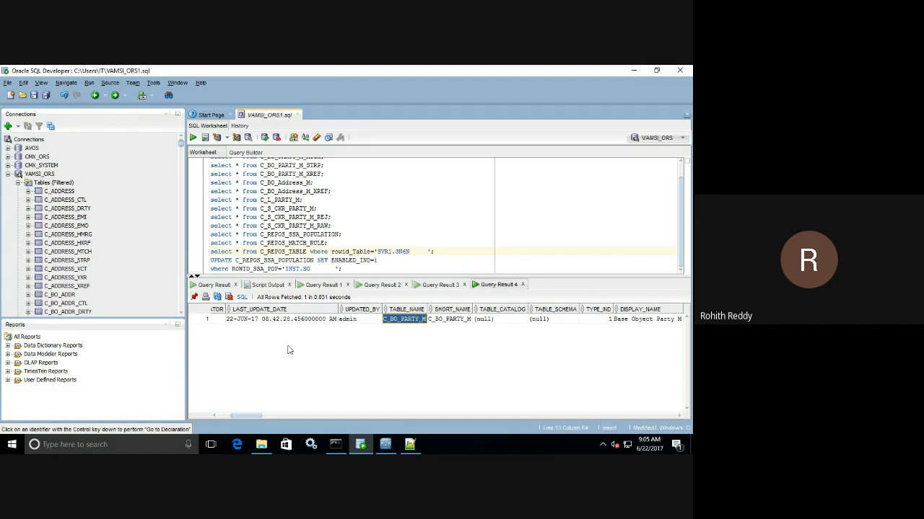
pyautogui.moveTo(249, 416); pyautogui.dragTo(223, 415)
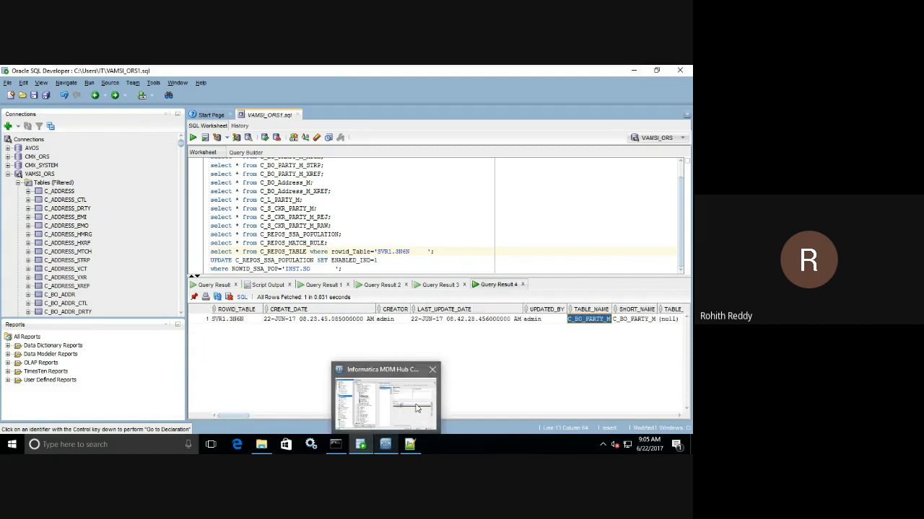
# Review the earlier party and match results, checking the AUTOMERGE_IND value of the fourth matched pair.
pyautogui.click(342, 268)
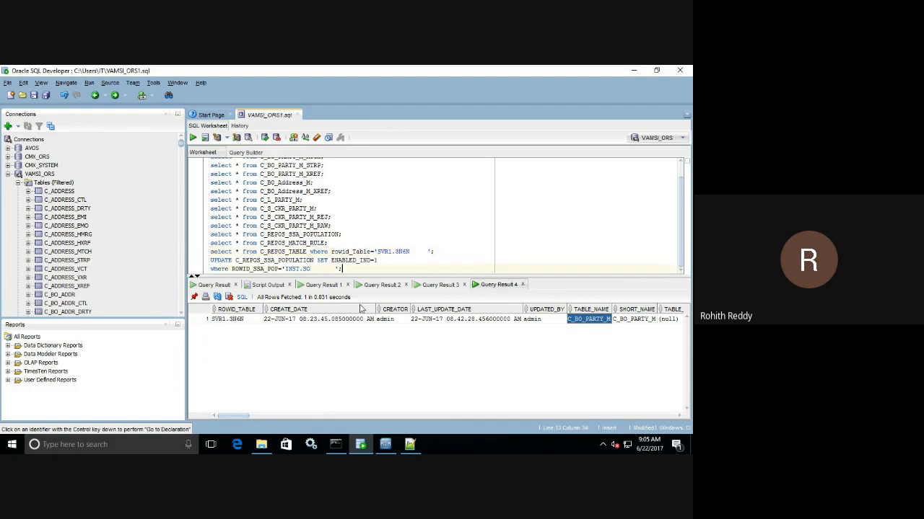
pyautogui.click(381, 285)
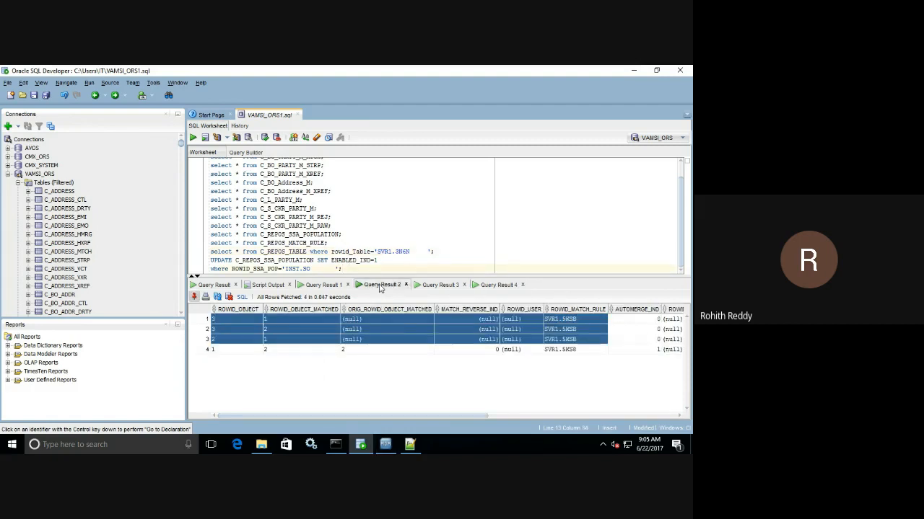
pyautogui.click(326, 285)
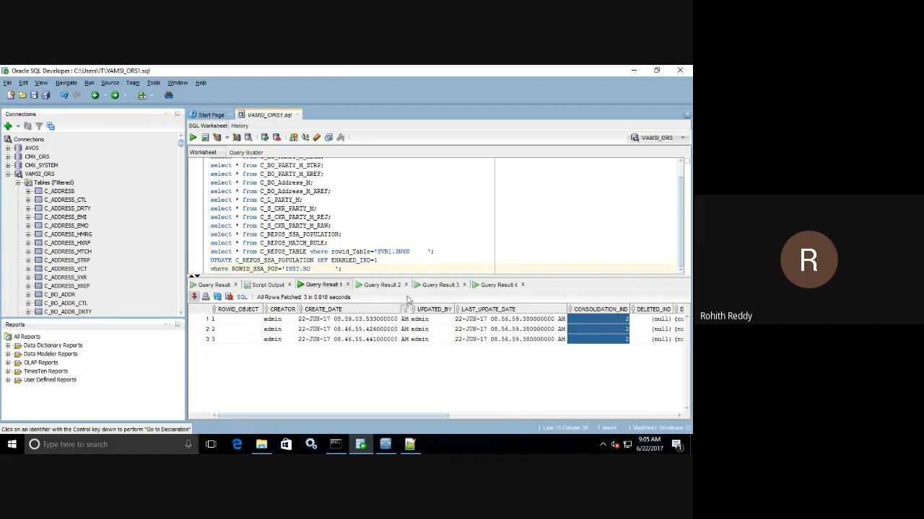
pyautogui.click(426, 287)
pyautogui.click(378, 286)
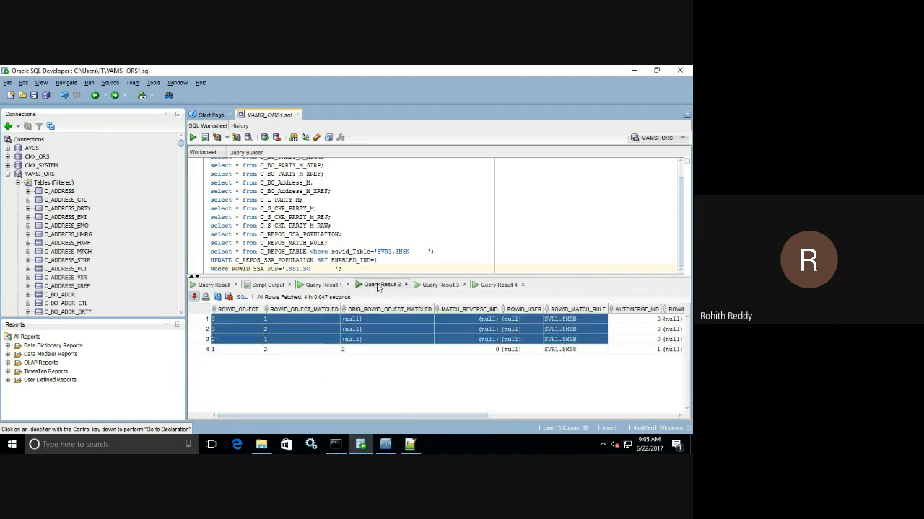
pyautogui.click(633, 350)
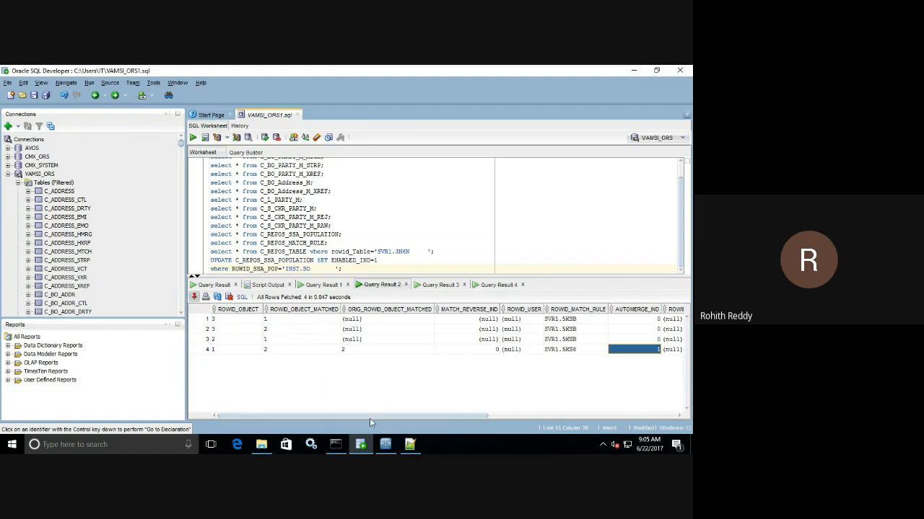
# Switch to the Hub Console, execute the Automerge batch job for Base Object Party M, refresh its status and open the run's details.
pyautogui.click(384, 443)
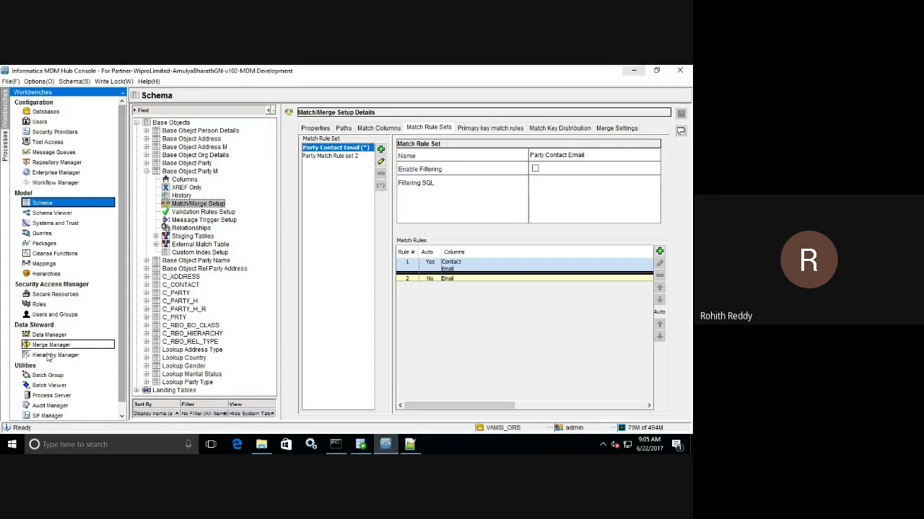
pyautogui.click(53, 386)
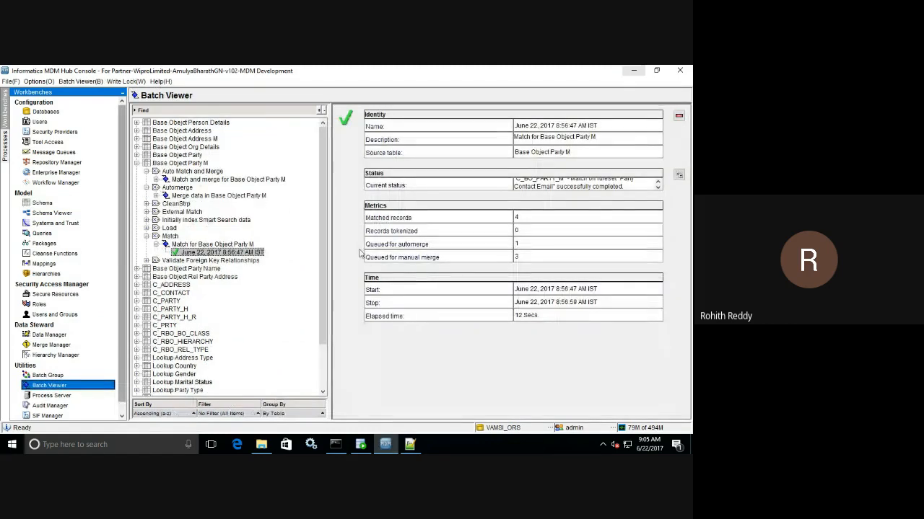
pyautogui.click(187, 197)
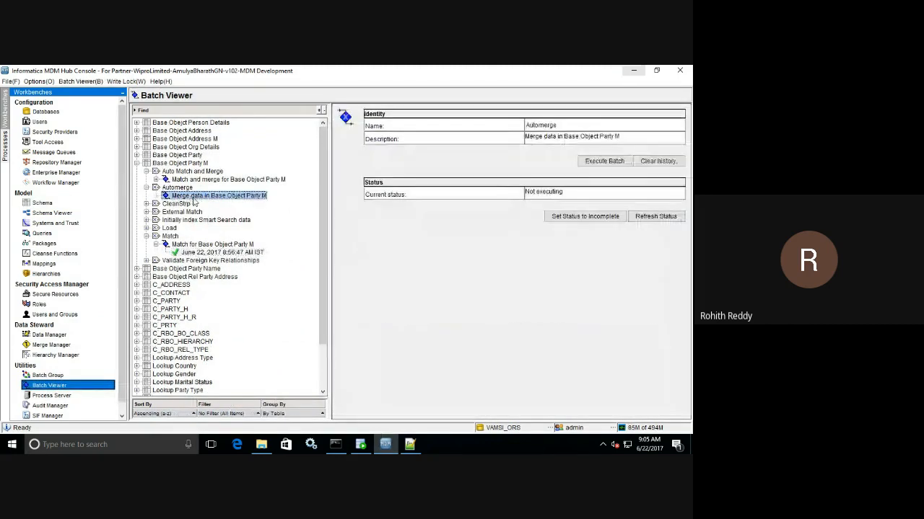
pyautogui.click(604, 161)
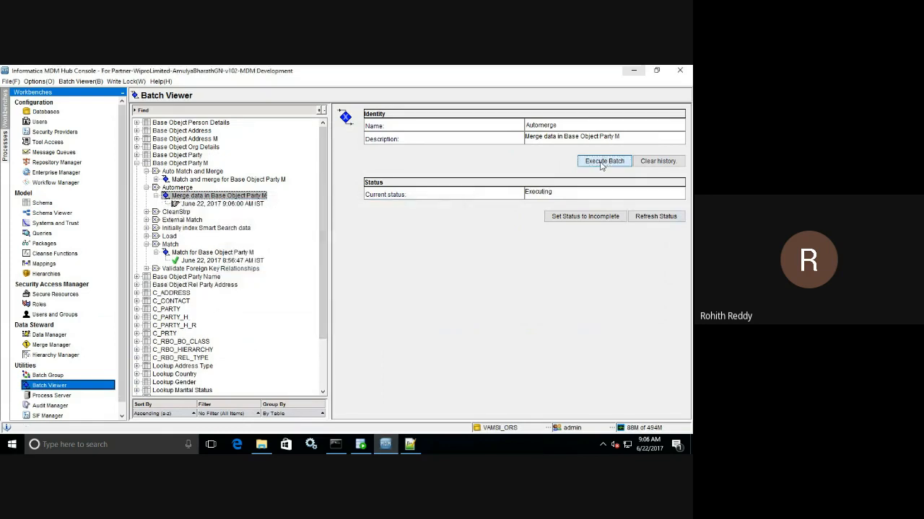
pyautogui.click(656, 220)
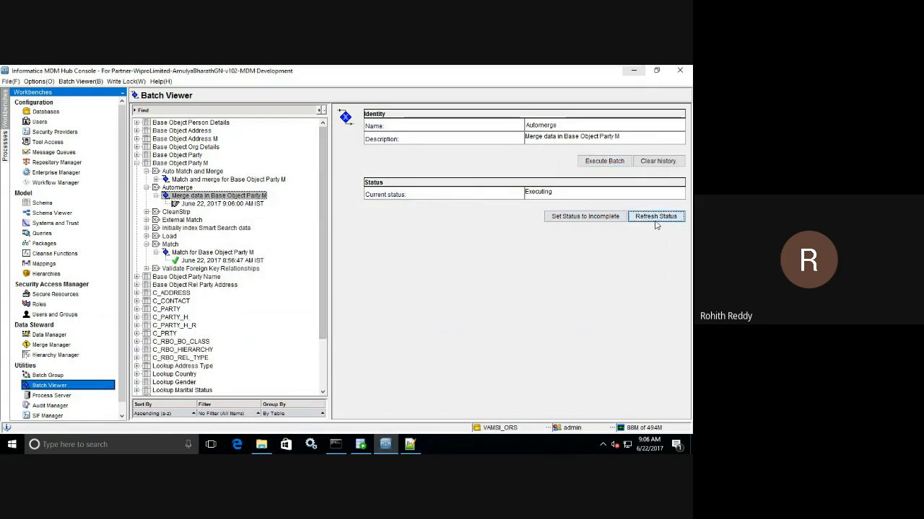
pyautogui.click(655, 219)
pyautogui.click(654, 217)
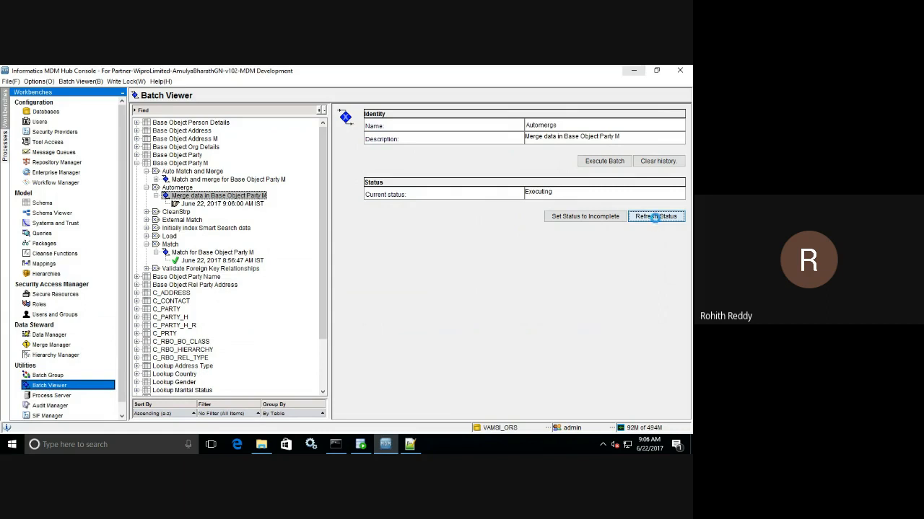
pyautogui.click(249, 205)
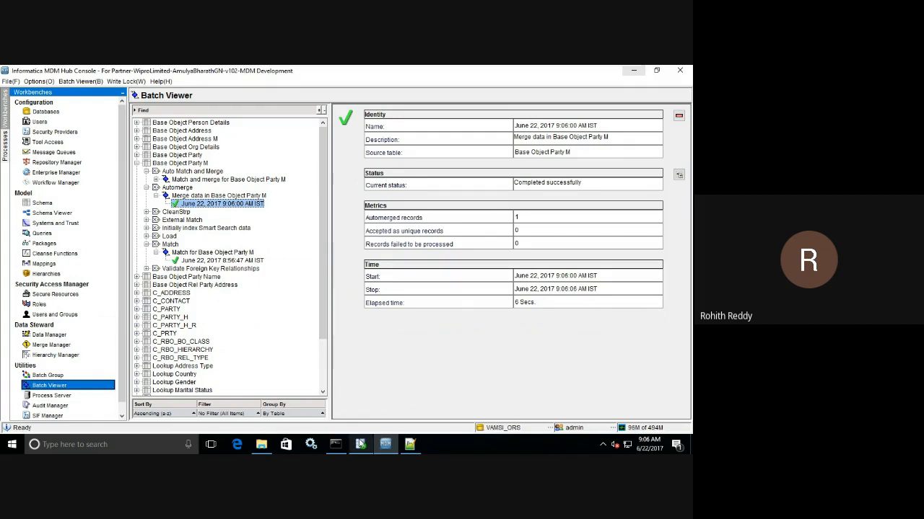
# Switch to Oracle SQL Developer and rerun the select * from C_BO_PARTY_M_MTCH; query.
pyautogui.moveTo(361, 445)
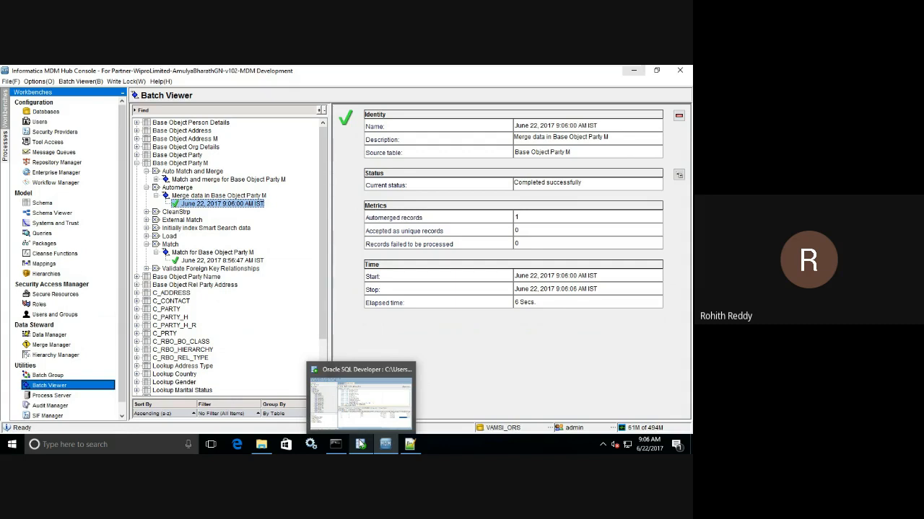
pyautogui.click(361, 444)
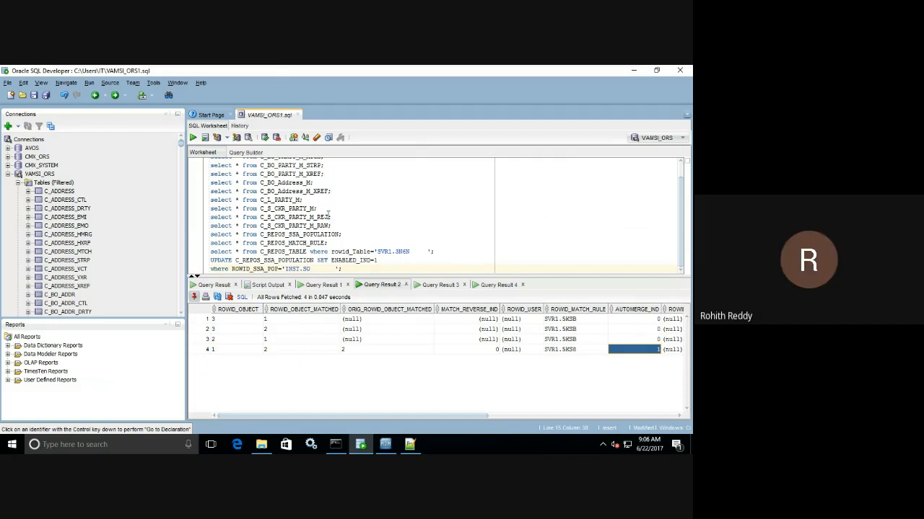
pyautogui.scroll(1, 336, 189)
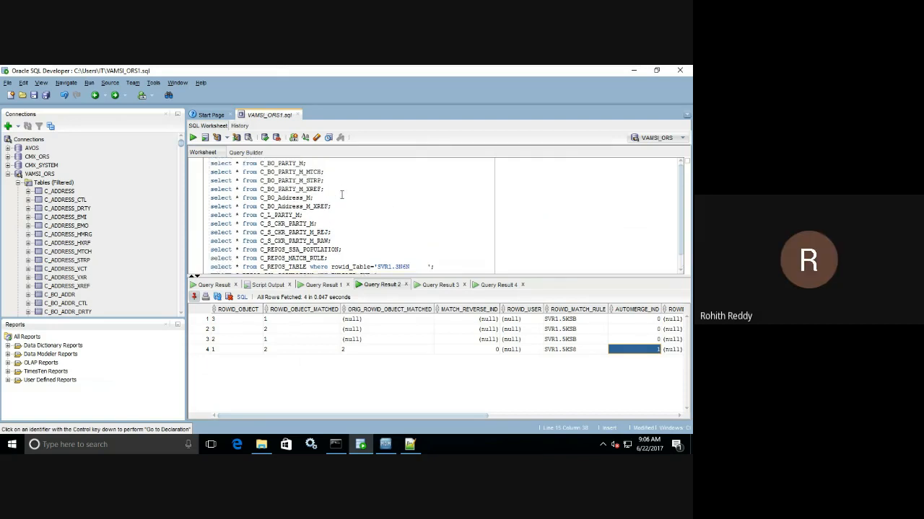
pyautogui.click(331, 172)
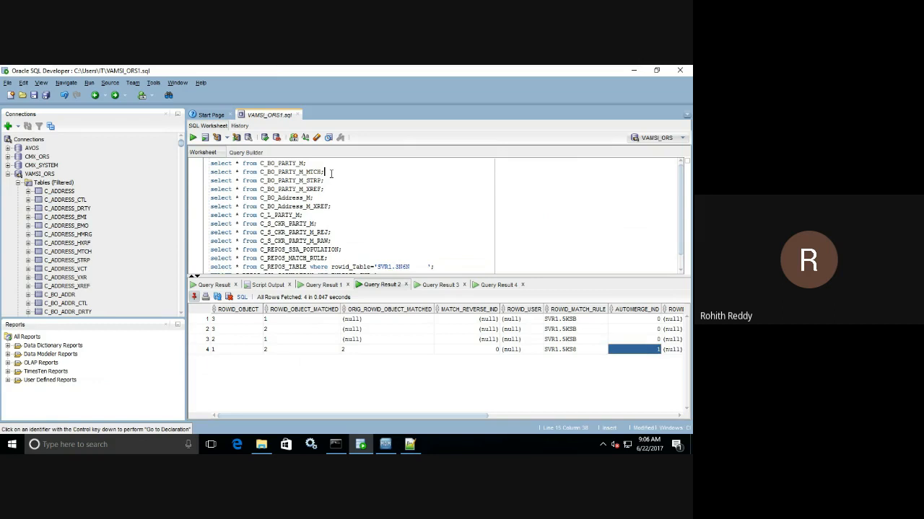
pyautogui.click(193, 138)
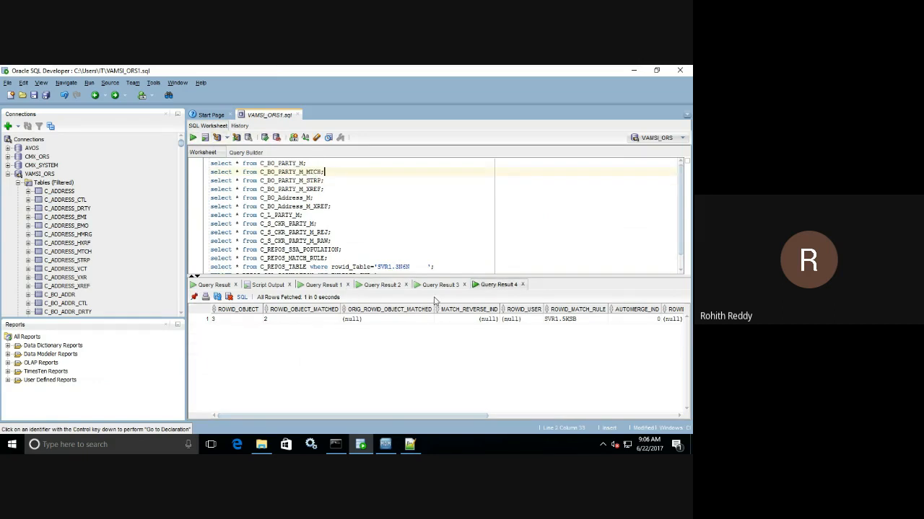
# Examine the remaining matched pair in the new C_BO_PARTY_M_MTCH result, including its ROWID_MATCH_RULE and AUTOMERGE_IND values.
pyautogui.hscroll(5, 467, 416)
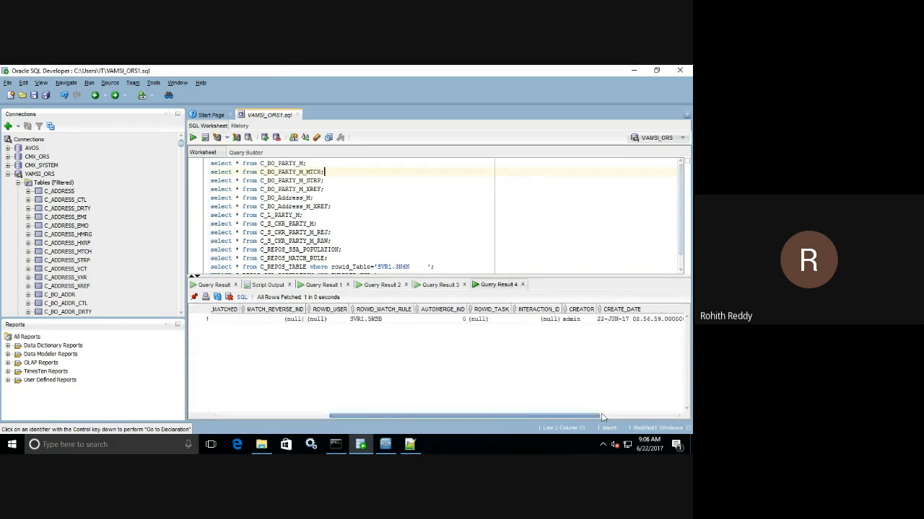
pyautogui.hscroll(-5, 469, 378)
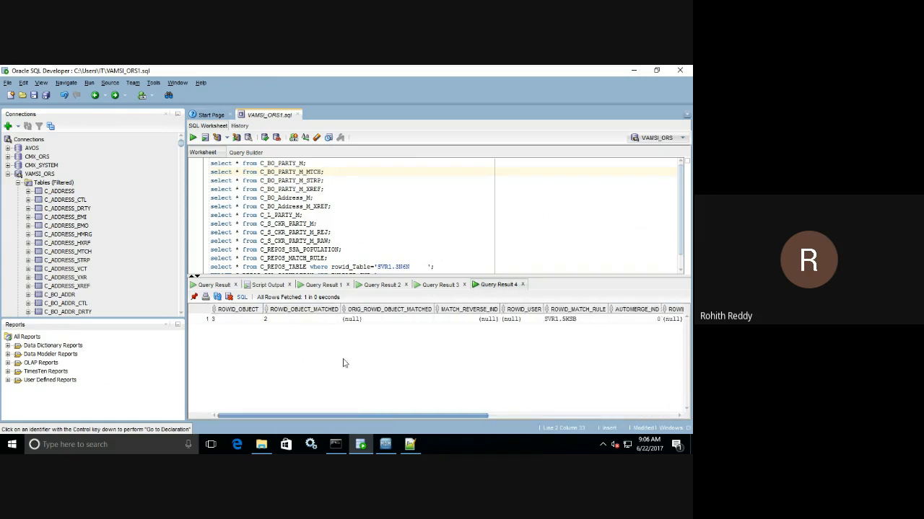
pyautogui.hscroll(8, 474, 375)
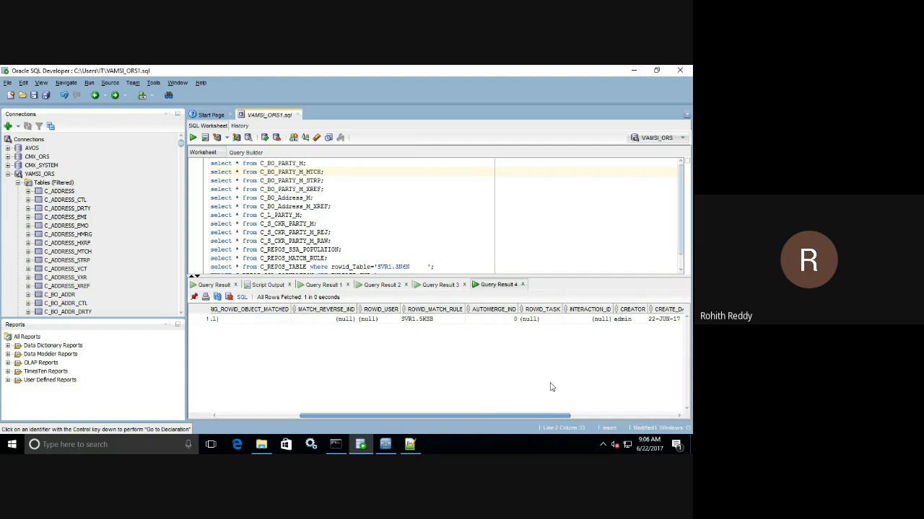
pyautogui.click(507, 321)
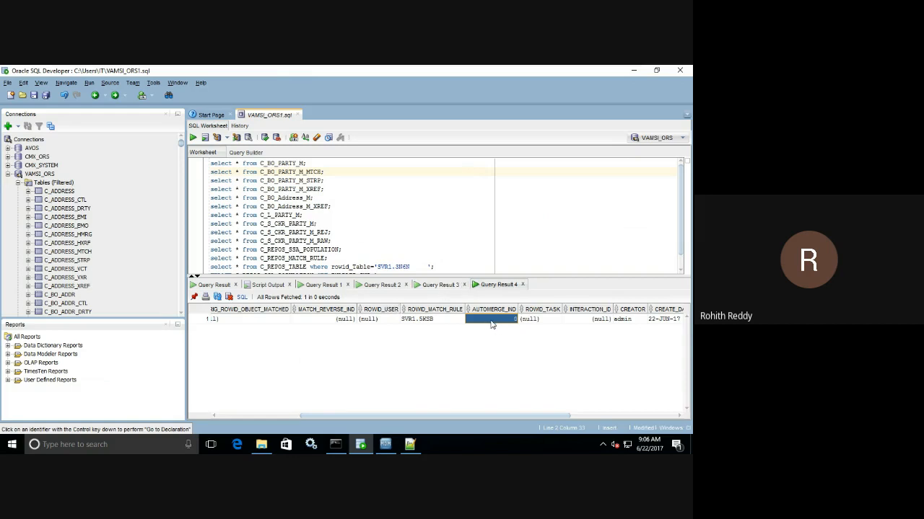
pyautogui.moveTo(430, 415); pyautogui.dragTo(287, 398)
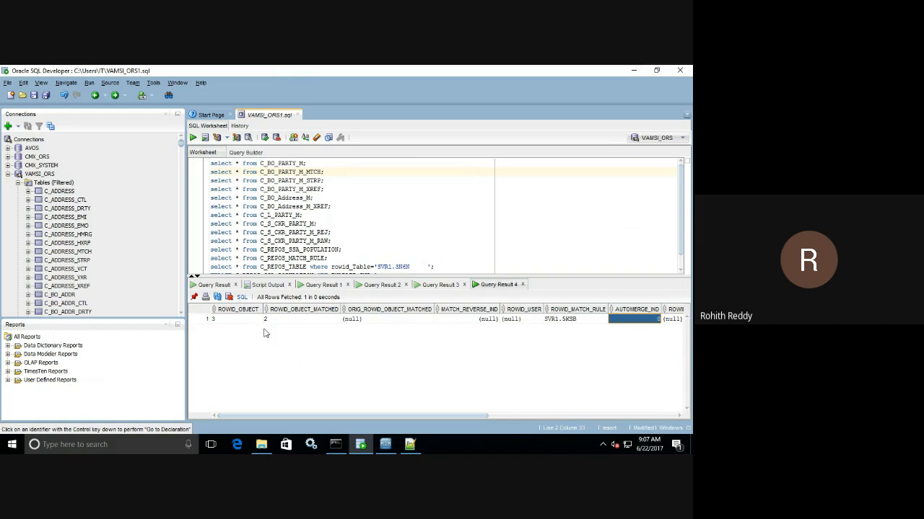
# Compare the EMAIL_ID and CONTACT values of the three party records in the pinned C_BO_PARTY_M result.
pyautogui.click(213, 285)
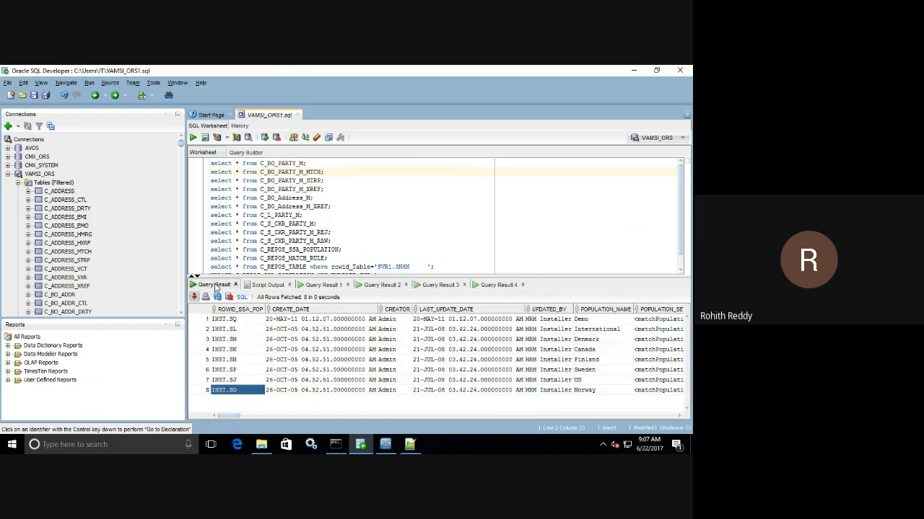
pyautogui.click(264, 285)
pyautogui.click(318, 285)
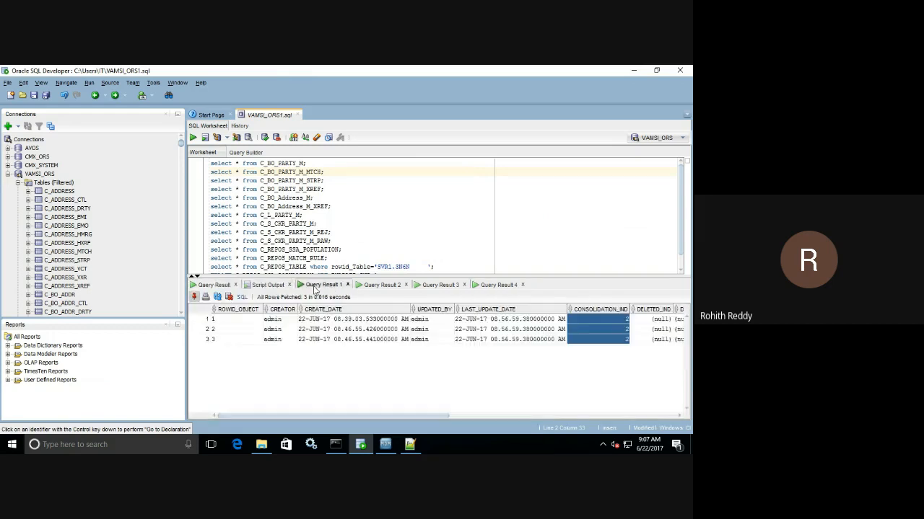
pyautogui.click(217, 340)
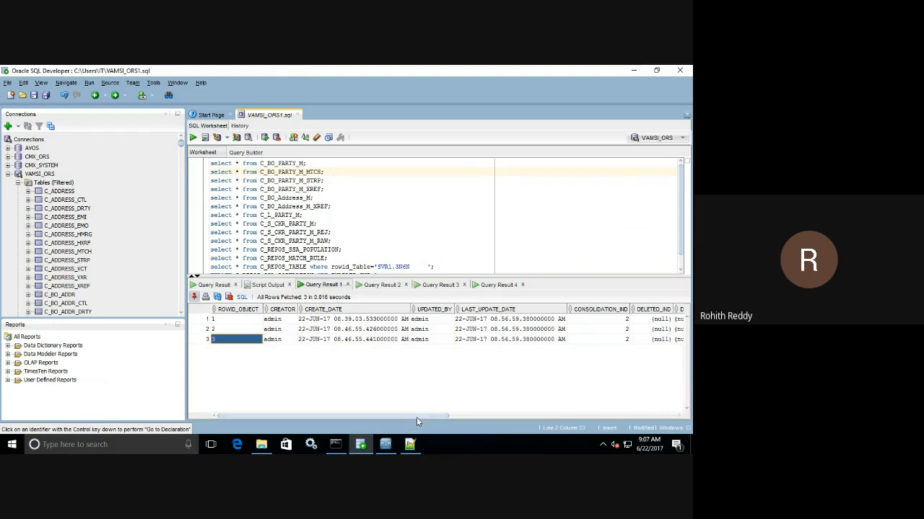
pyautogui.moveTo(416, 417); pyautogui.dragTo(668, 427)
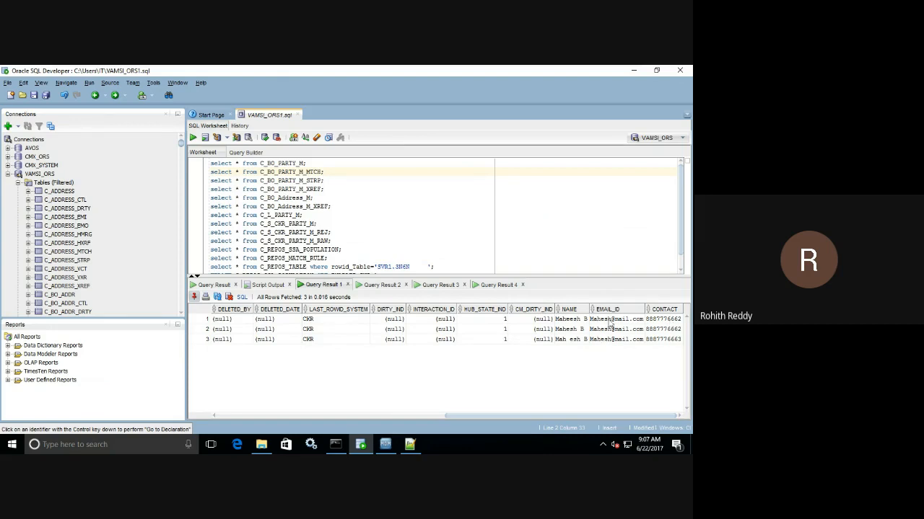
pyautogui.moveTo(608, 319)
pyautogui.mouseDown()
pyautogui.moveTo(665, 329)
pyautogui.moveTo(624, 322)
pyautogui.mouseUp()
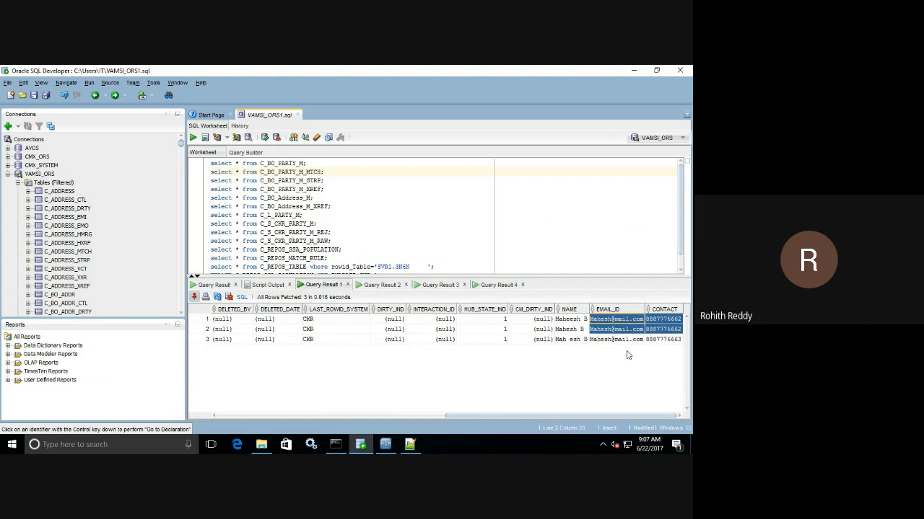
pyautogui.click(611, 340)
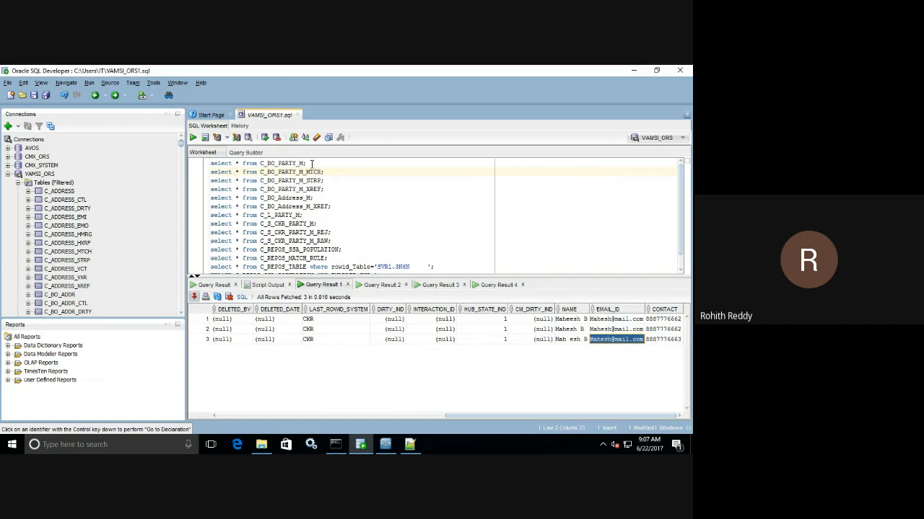
# Rerun the select * from C_BO_PARTY_M; query and examine the returned records' ROWID_OBJECT, CONTACT and CONSOLIDATION_IND values.
pyautogui.click(312, 163)
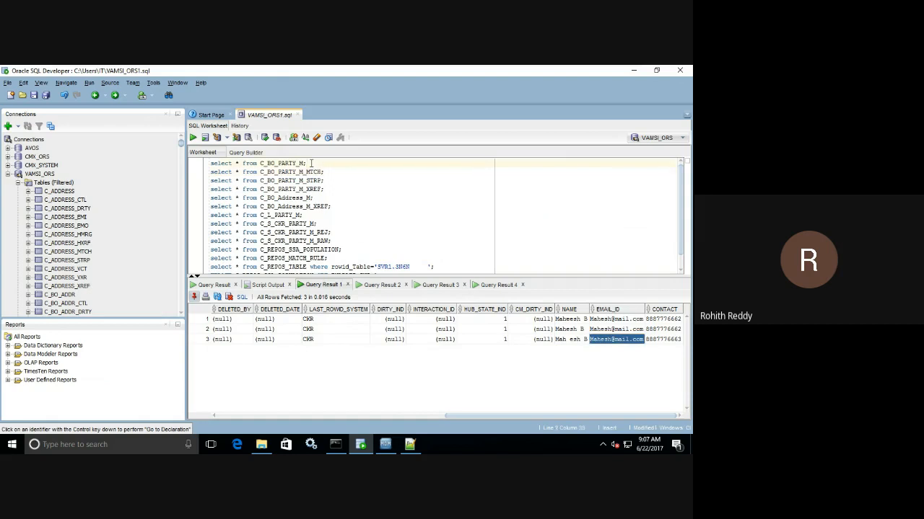
pyautogui.click(193, 138)
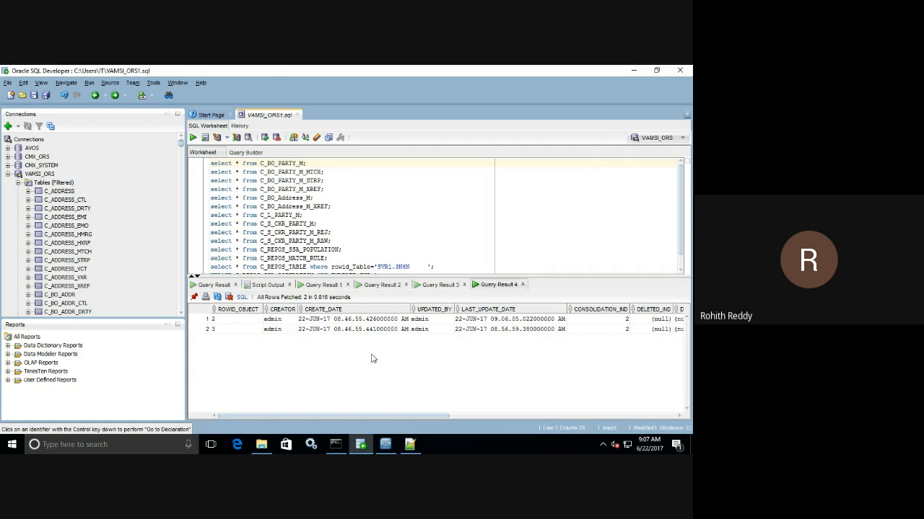
pyautogui.click(231, 333)
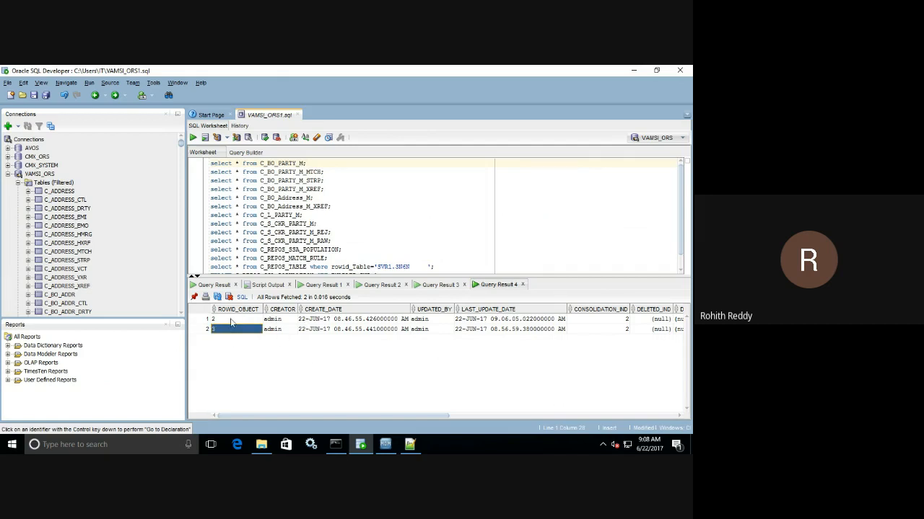
pyautogui.moveTo(231, 322); pyautogui.dragTo(686, 325)
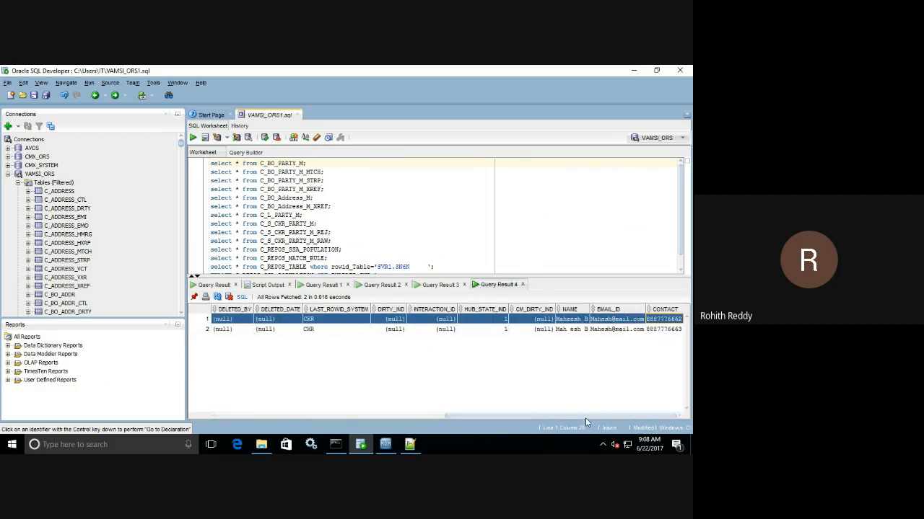
pyautogui.moveTo(585, 418); pyautogui.dragTo(364, 399)
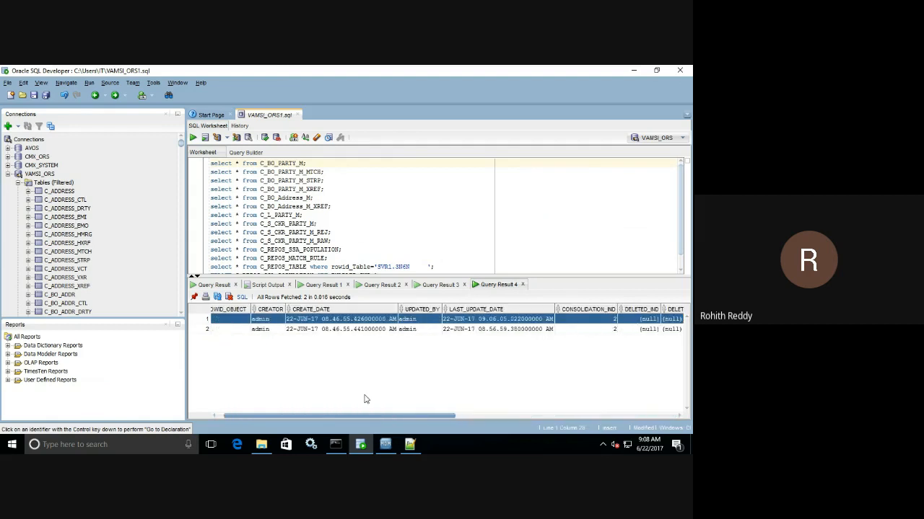
pyautogui.click(586, 321)
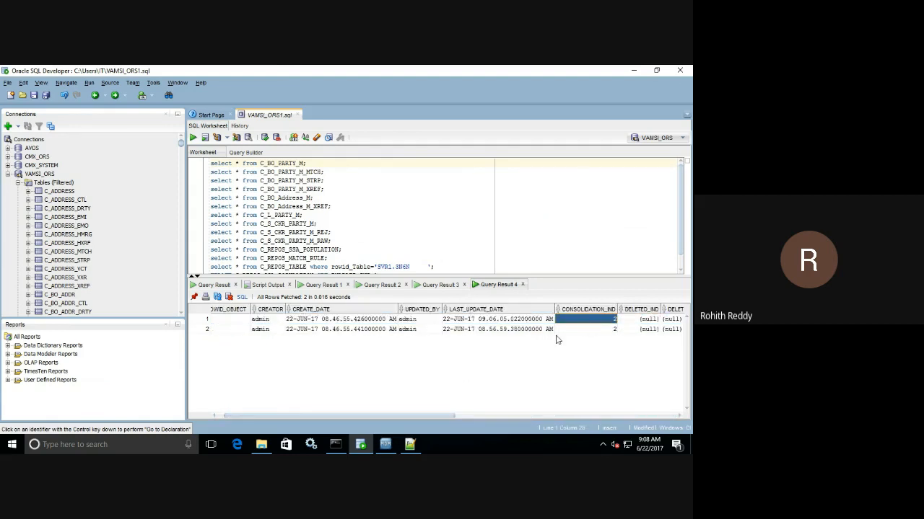
pyautogui.click(605, 332)
pyautogui.click(596, 320)
# Switch to the Hub Console, set Accept All Unmatched Rows as Unique to Yes in Base Object Party M's Match/Merge Setup and save.
pyautogui.click(384, 445)
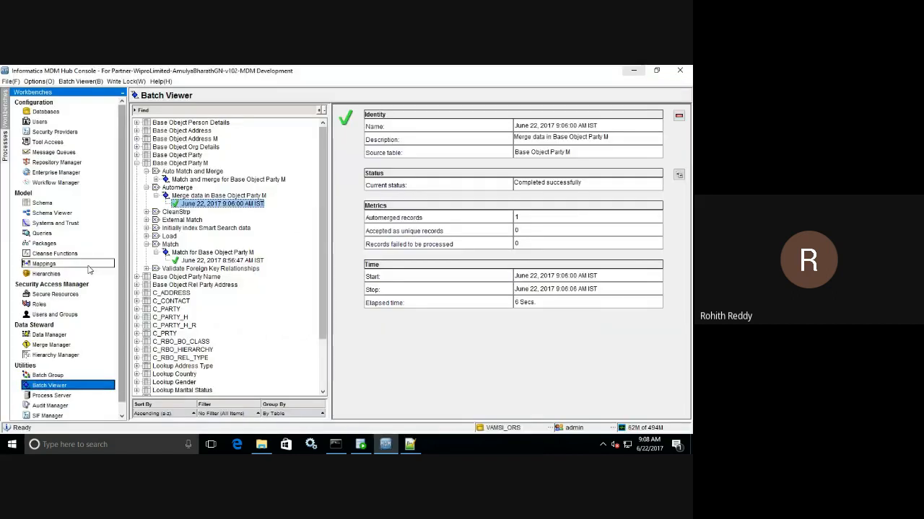
pyautogui.click(43, 203)
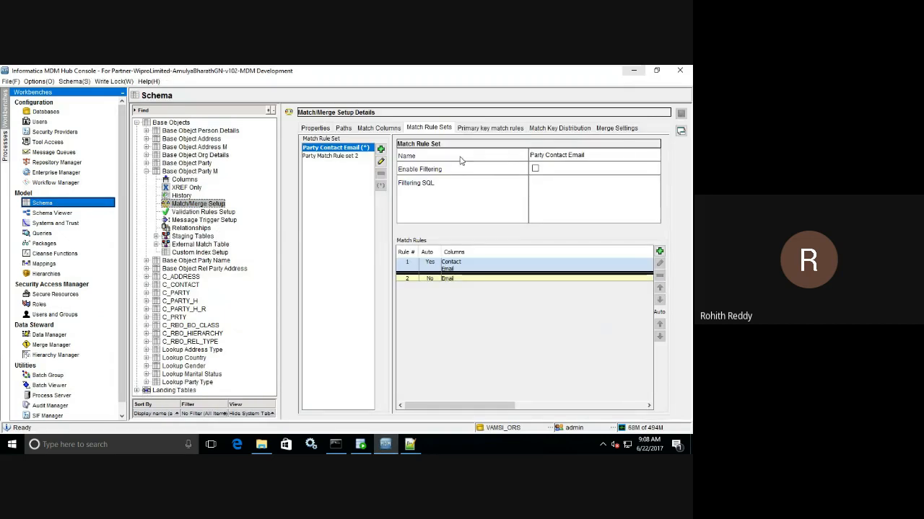
pyautogui.click(317, 128)
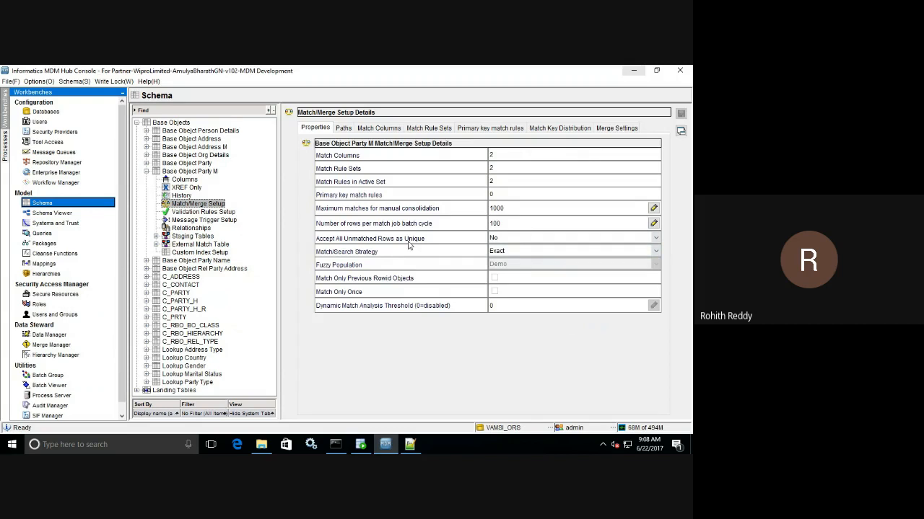
pyautogui.click(510, 240)
pyautogui.click(509, 250)
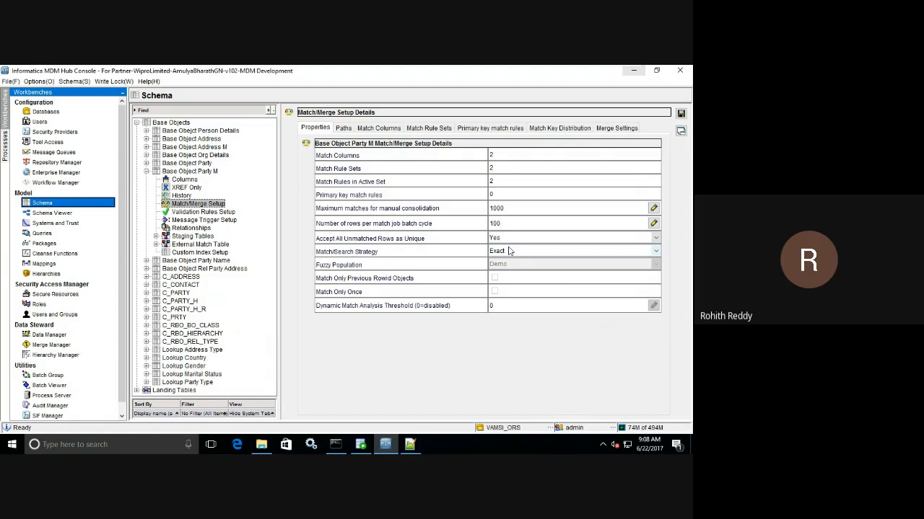
pyautogui.click(680, 114)
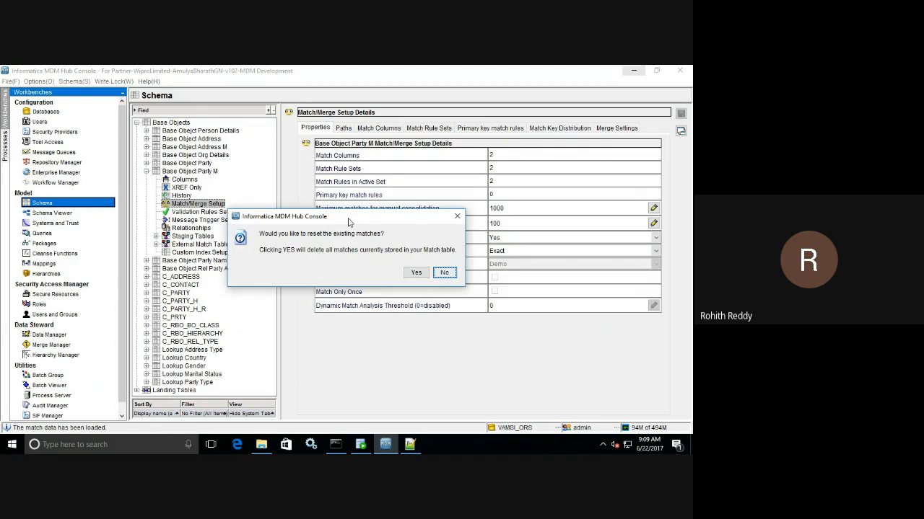
# Check the stored matches in C_BO_PARTY_M_MTCH in Oracle SQL Developer, then return to the Hub Console and accept resetting the existing matches.
pyautogui.moveTo(348, 222); pyautogui.dragTo(208, 189)
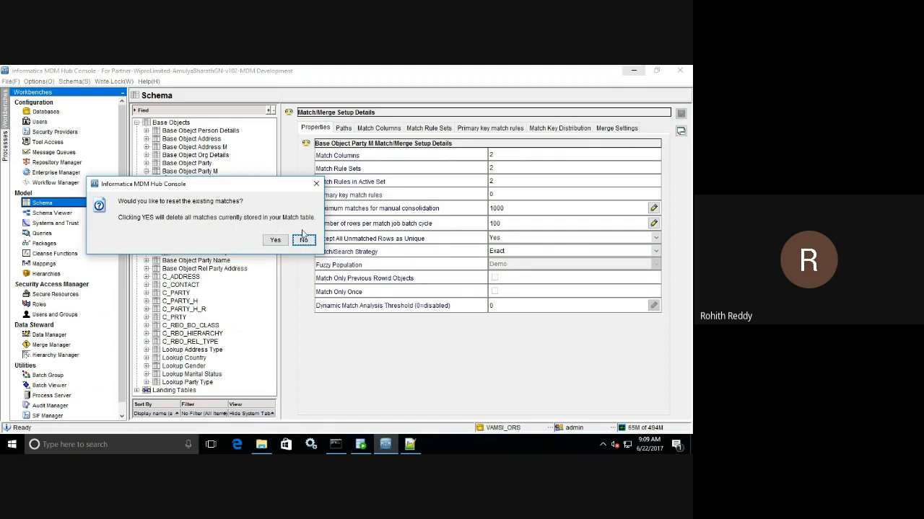
pyautogui.click(364, 447)
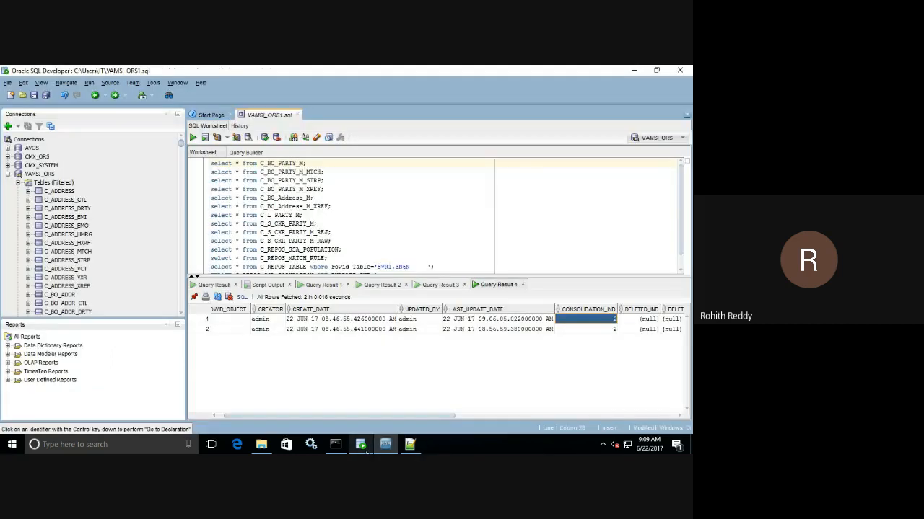
pyautogui.click(193, 138)
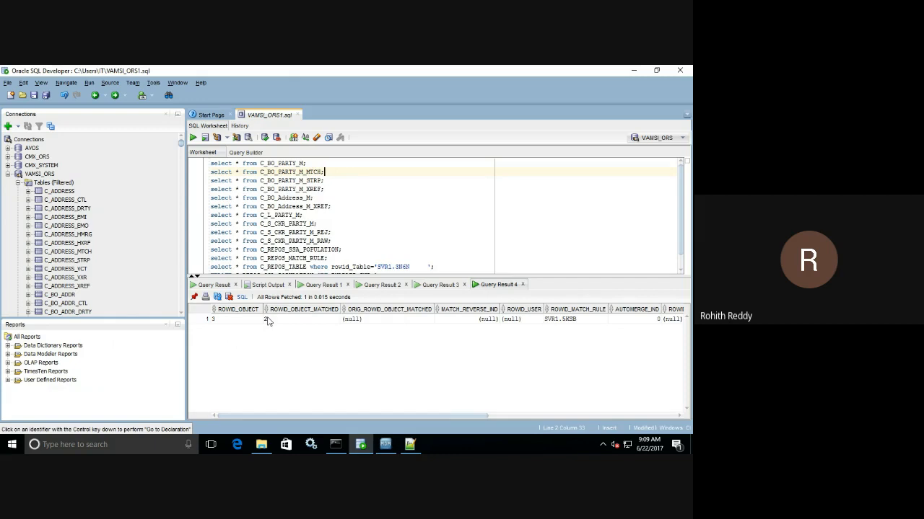
pyautogui.click(390, 442)
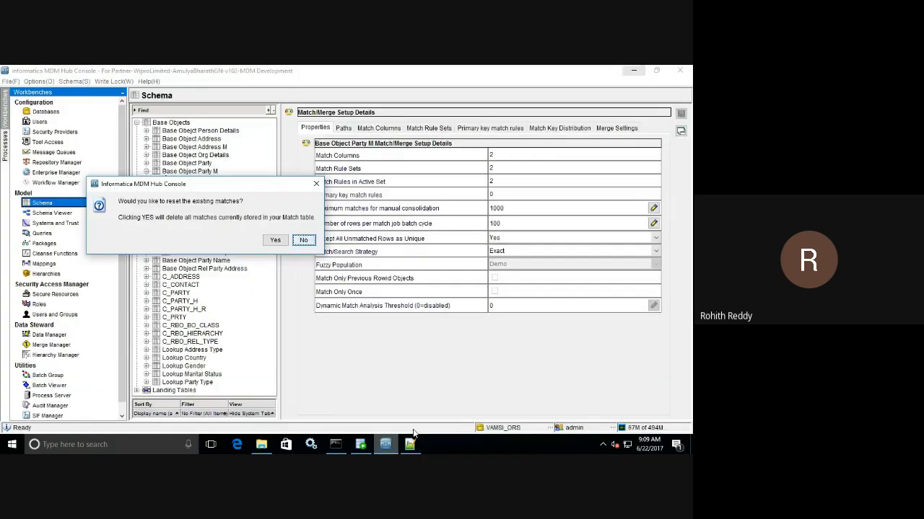
pyautogui.click(279, 241)
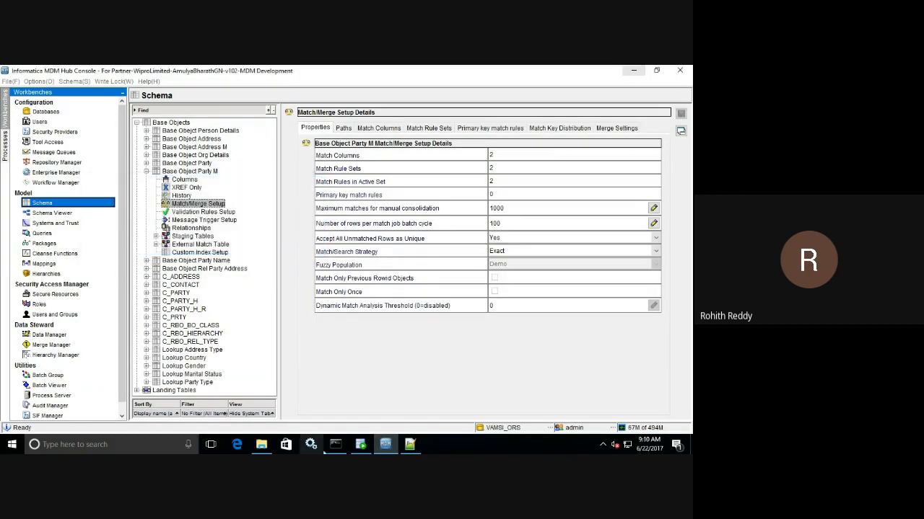
# Switch to Oracle SQL Developer, rerun the select * from C_BO_PARTY_M_MTCH; query and compare it with the pinned earlier result.
pyautogui.click(362, 445)
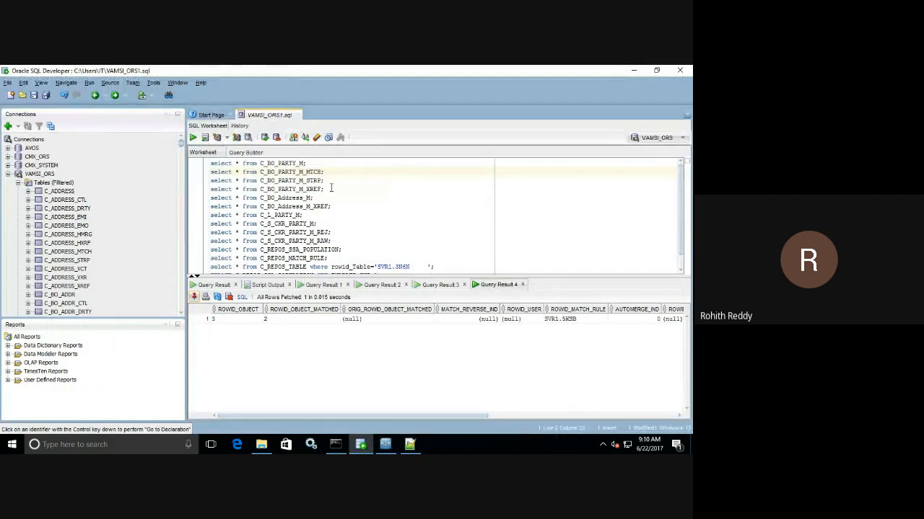
pyautogui.click(195, 138)
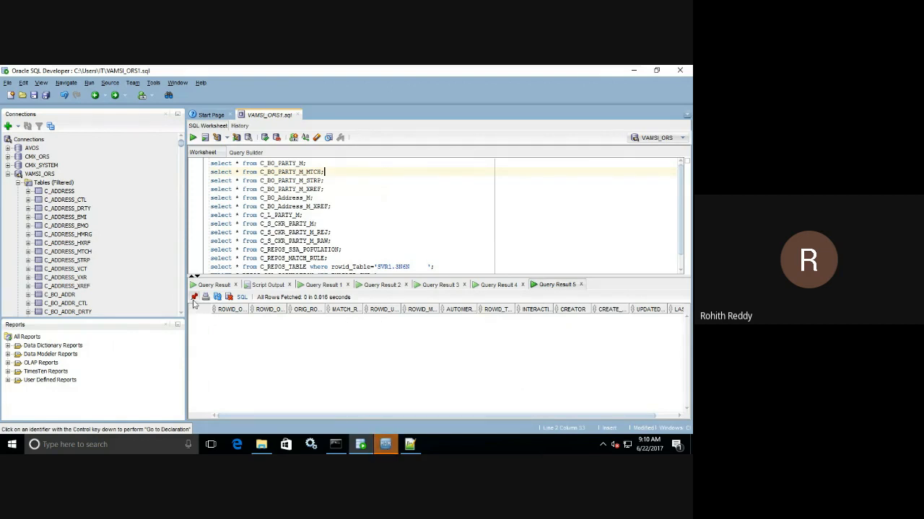
pyautogui.click(500, 286)
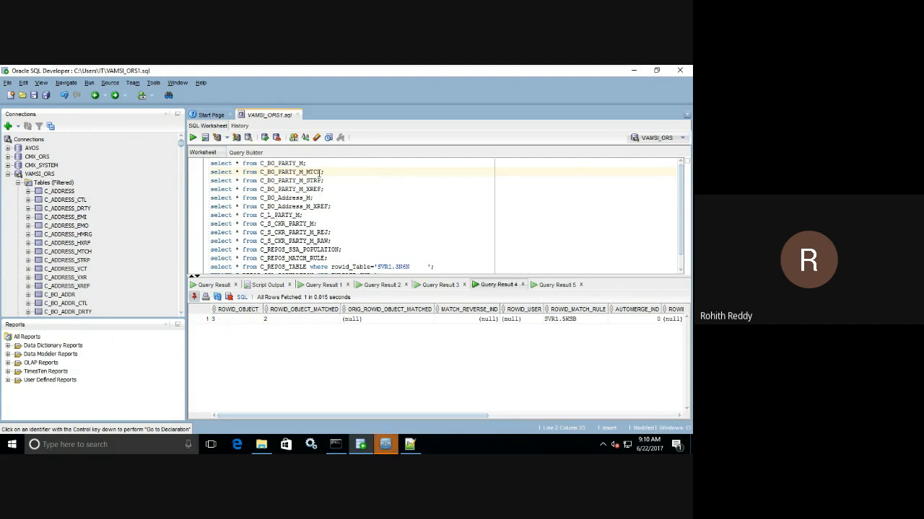
# Run the select * from C_BO_PARTY_M; query and check both records' CONSOLIDATION_IND values after the match reset.
pyautogui.click(198, 164)
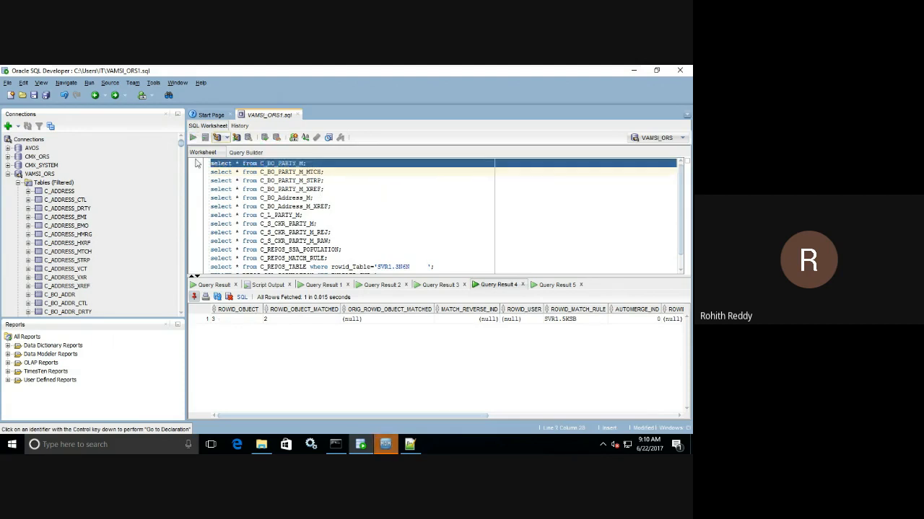
pyautogui.hotkey('ctrl', 'Return')
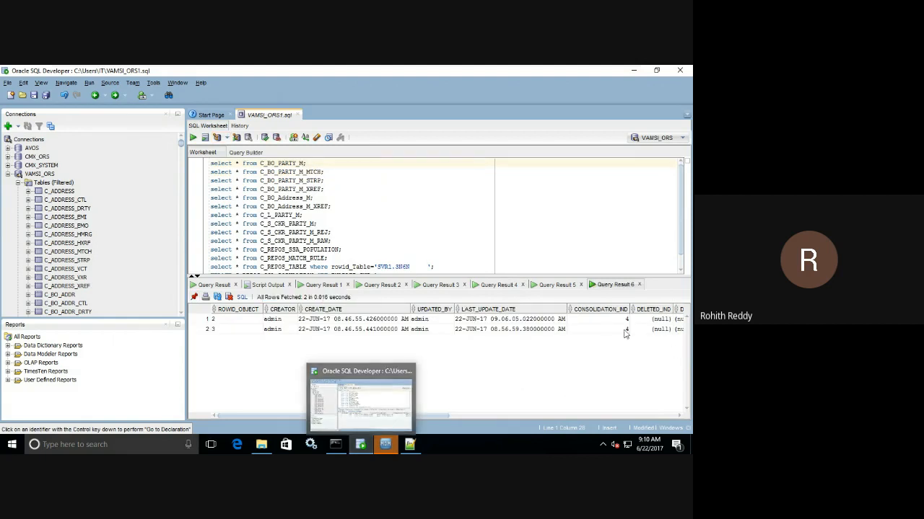
pyautogui.click(625, 330)
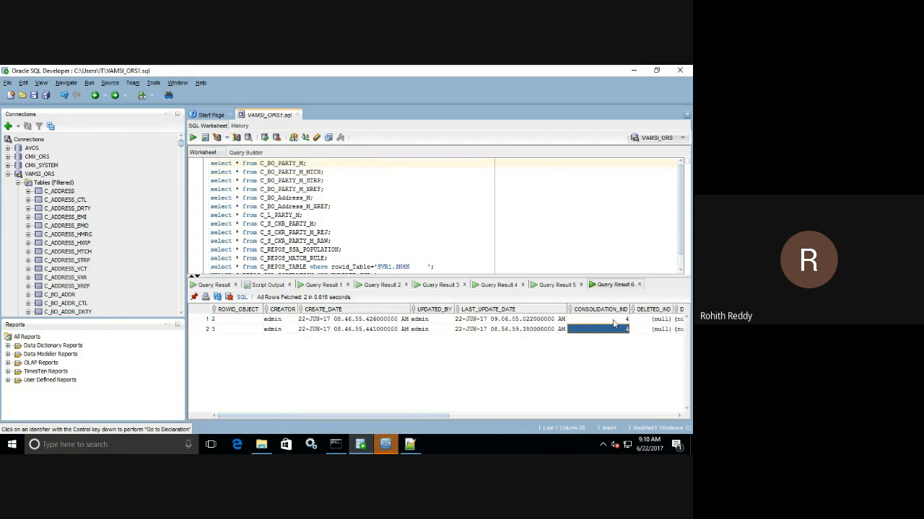
pyautogui.moveTo(615, 321); pyautogui.dragTo(613, 332)
# Switch to the Hub Console's Batch Viewer, execute the Match job for Base Object Party M and open the new run's details.
pyautogui.click(385, 445)
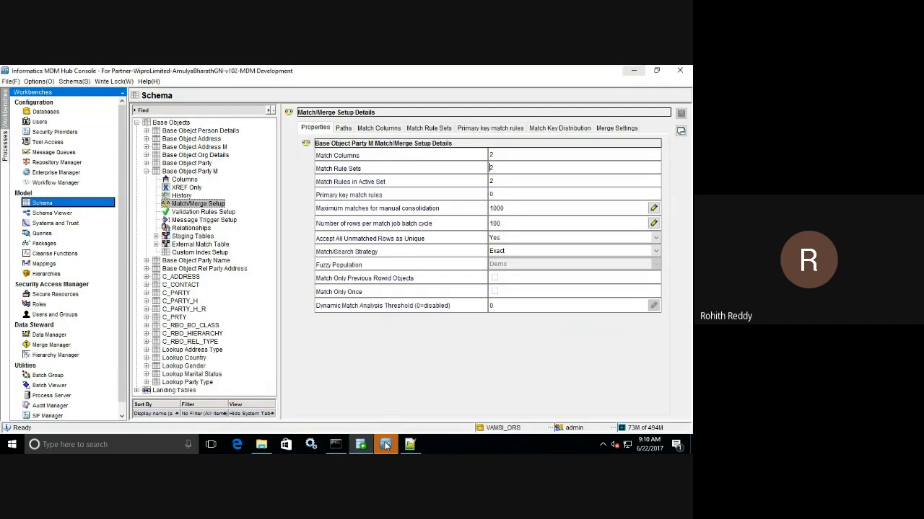
pyautogui.click(58, 386)
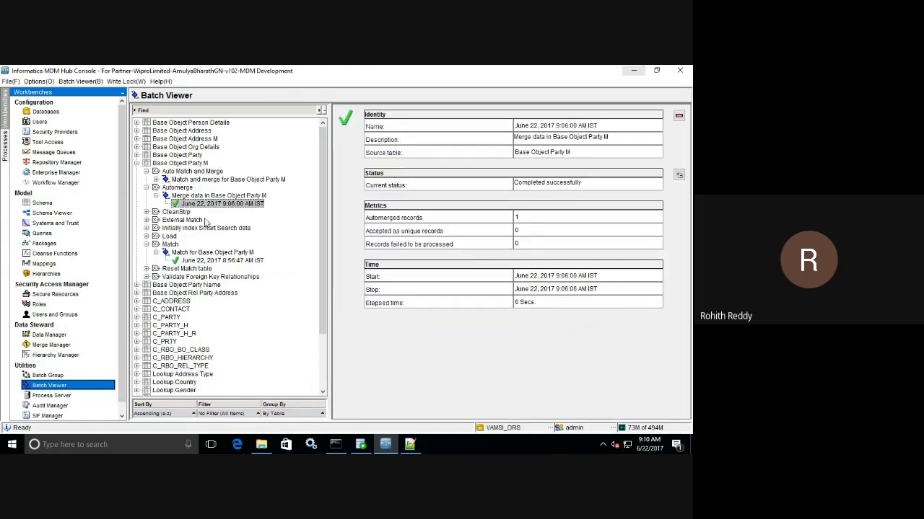
pyautogui.click(185, 253)
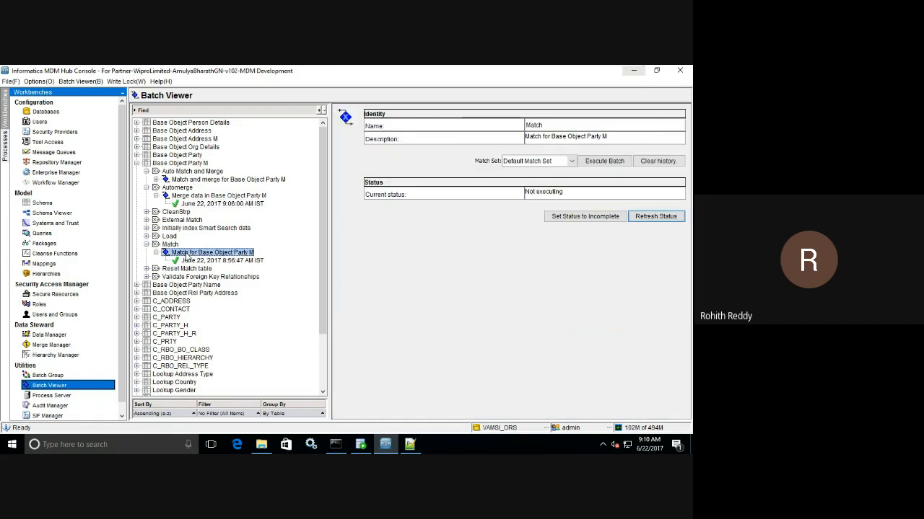
pyautogui.click(583, 160)
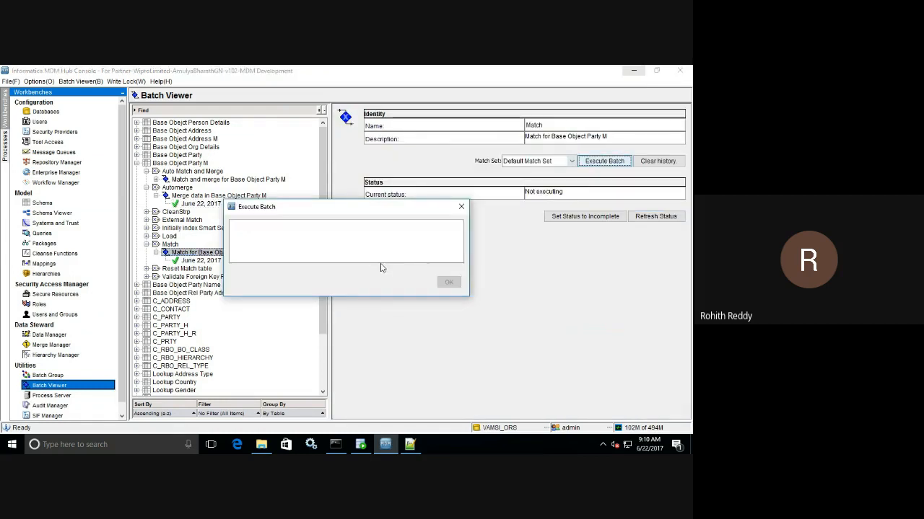
pyautogui.click(448, 283)
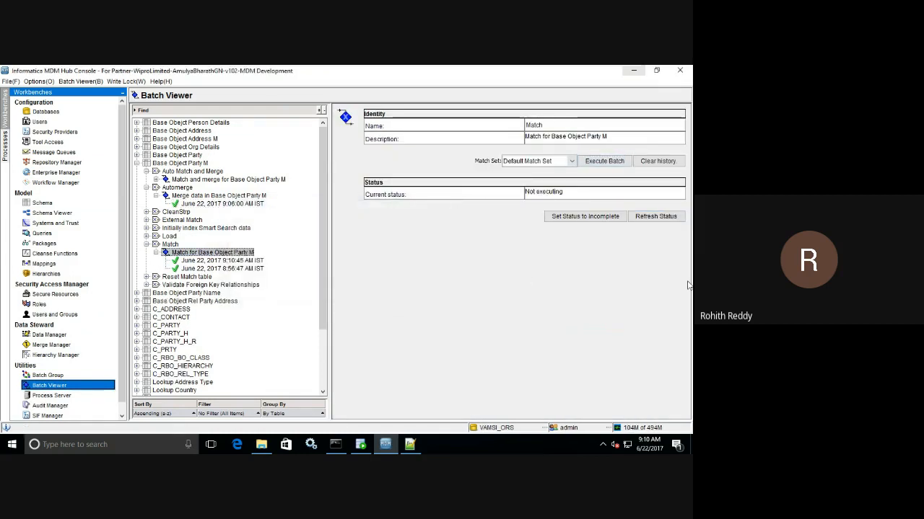
pyautogui.click(228, 261)
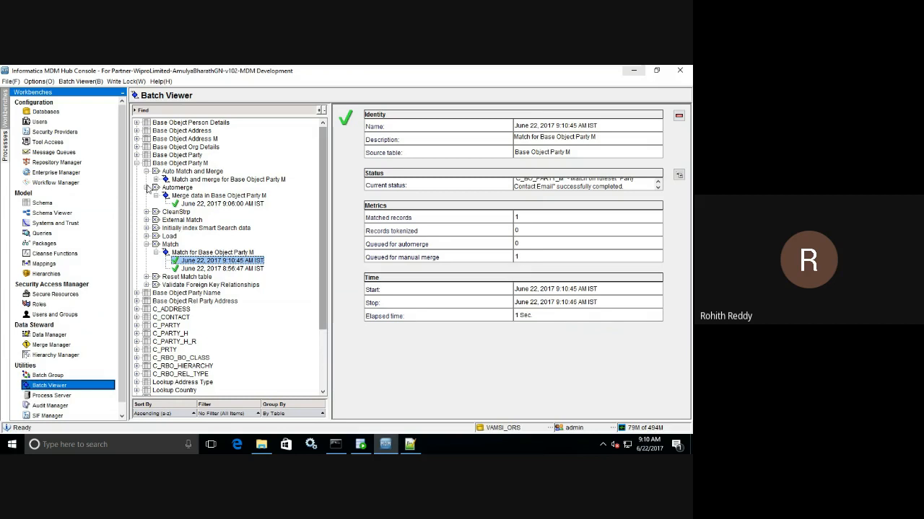
# Select the Automerge job, switch to Oracle SQL Developer, rerun the select * from C_BO_PARTY_M_MTCH; query and pin its result.
pyautogui.click(200, 197)
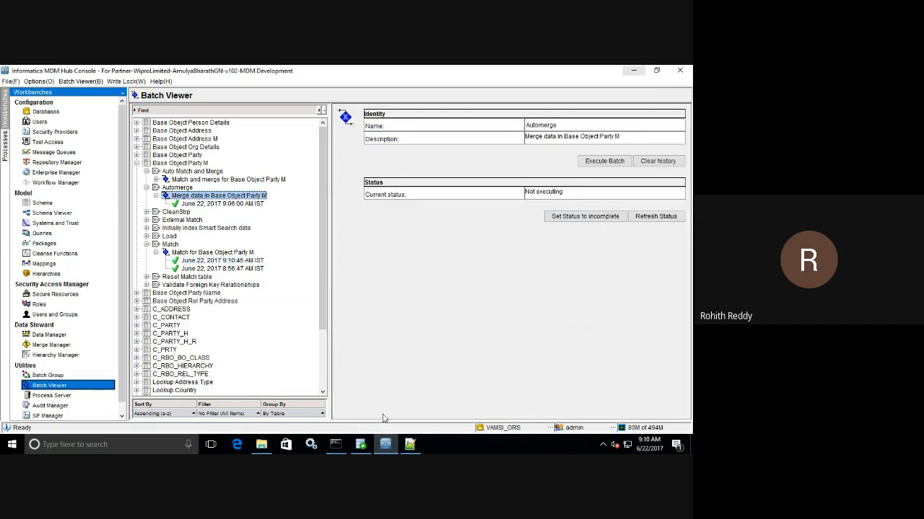
pyautogui.click(360, 444)
pyautogui.click(330, 173)
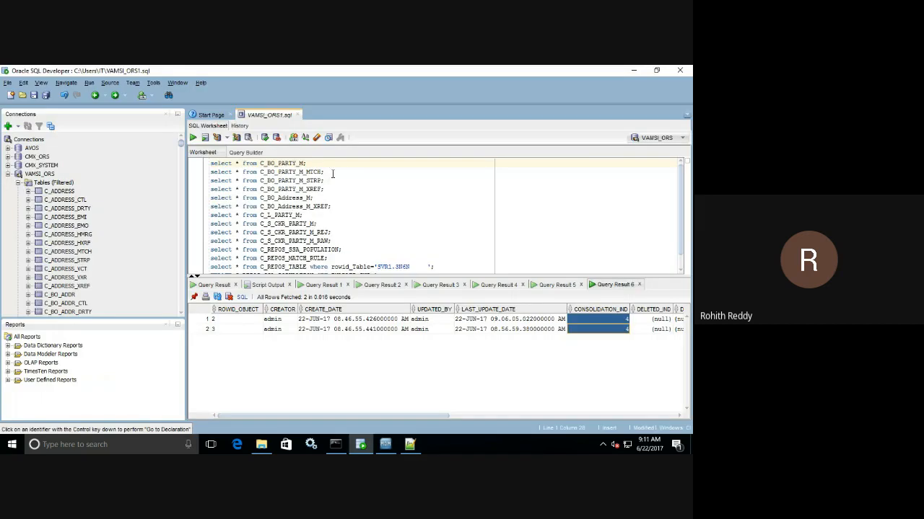
pyautogui.click(192, 137)
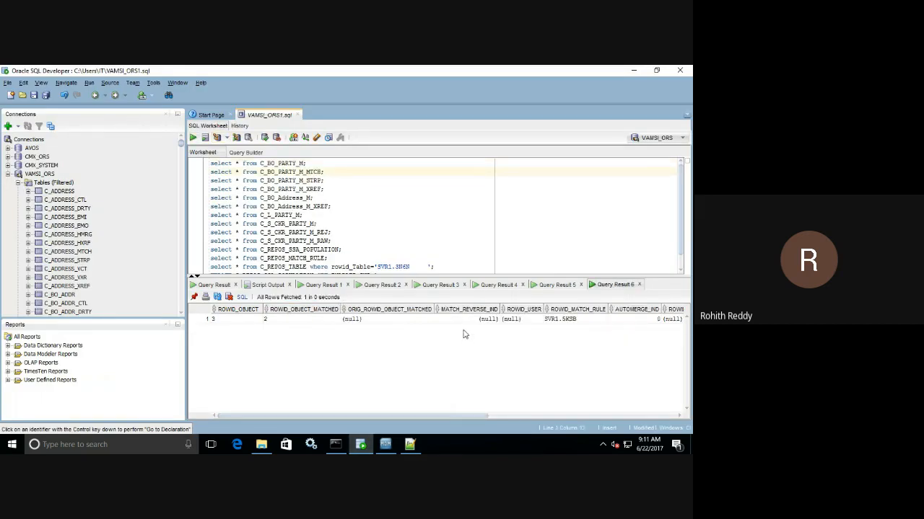
pyautogui.click(194, 297)
# Return to the Hub Console, execute the Automerge job for Base Object Party M and open the new run's details.
pyautogui.click(382, 448)
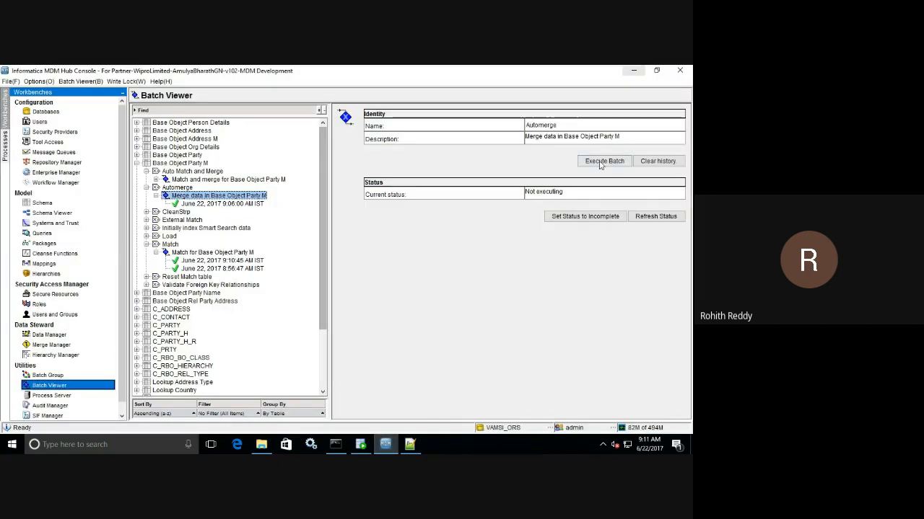
pyautogui.click(602, 162)
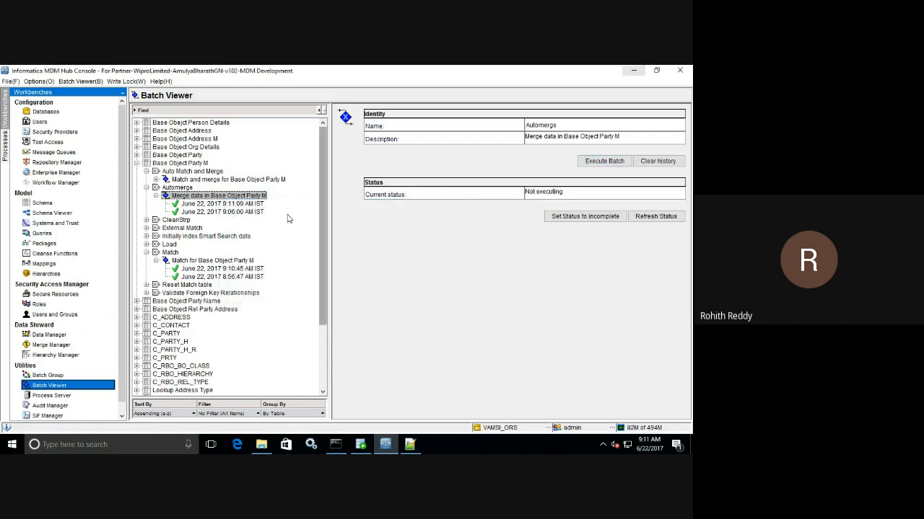
pyautogui.click(246, 204)
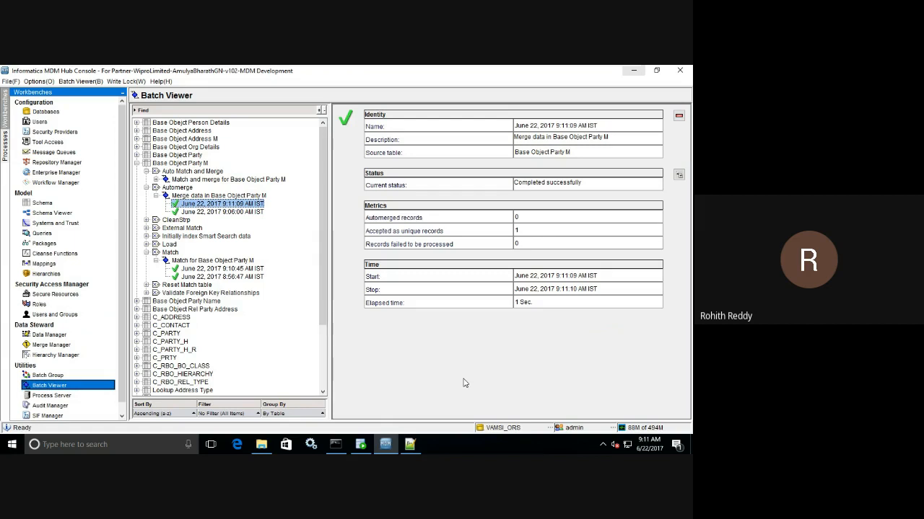
# Switch to Oracle SQL Developer and compare the pinned query results, including both C_BO_PARTY_M_MTCH results.
pyautogui.click(360, 444)
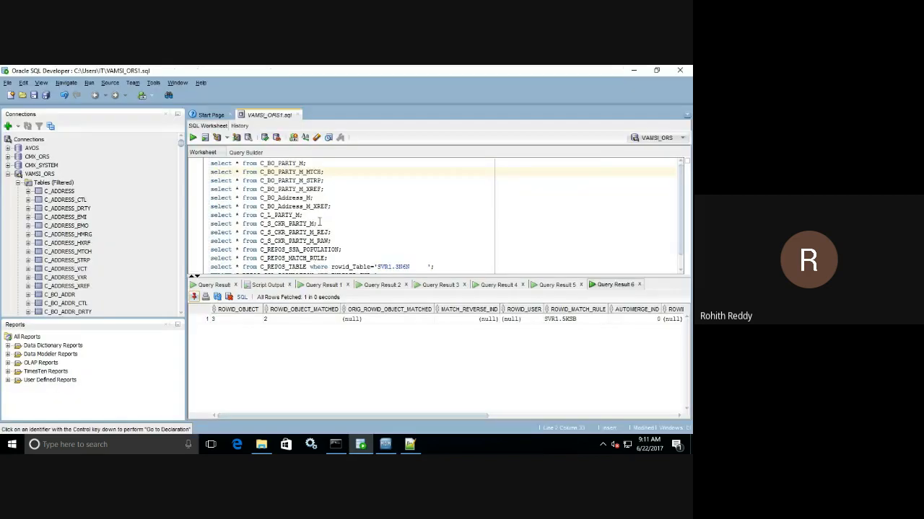
pyautogui.click(542, 285)
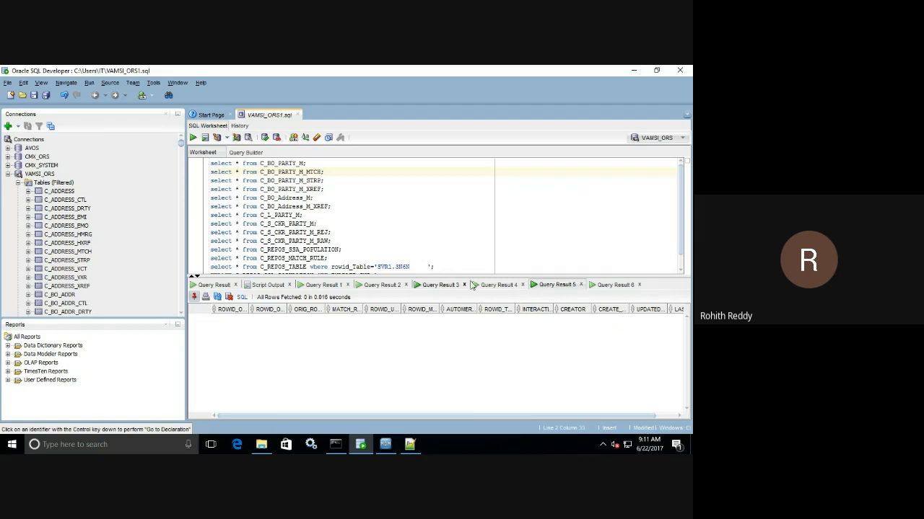
pyautogui.click(472, 286)
pyautogui.click(431, 287)
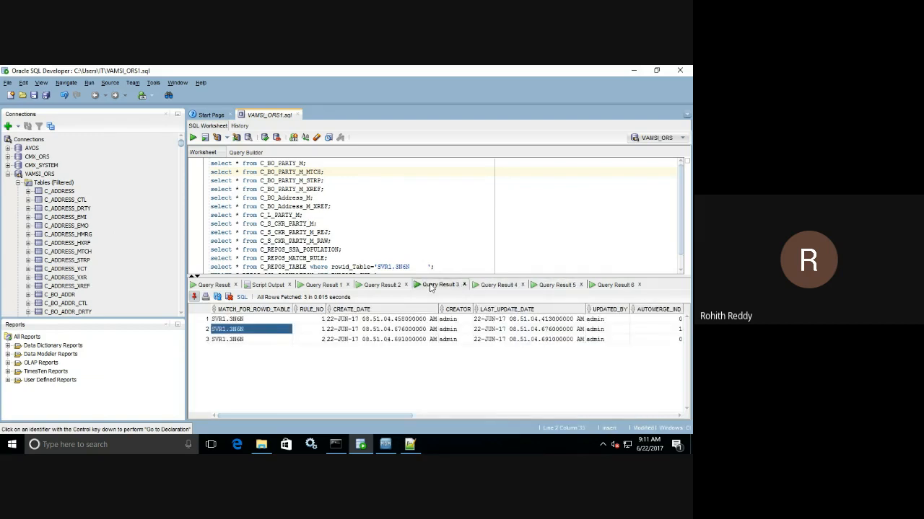
pyautogui.click(546, 286)
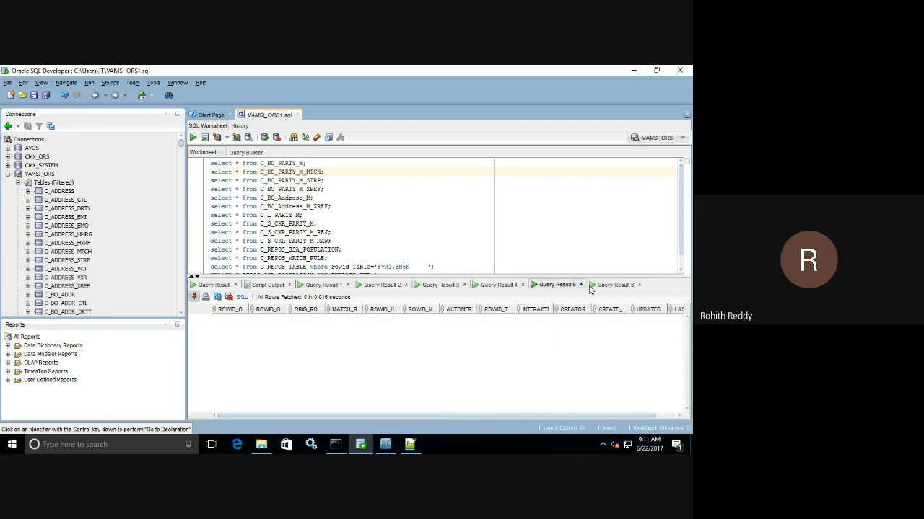
pyautogui.click(601, 287)
# Run the select * from C_BO_PARTY_M; query and check each record's ROWID_OBJECT and CONSOLIDATION_IND values after the Automerge job.
pyautogui.click(314, 164)
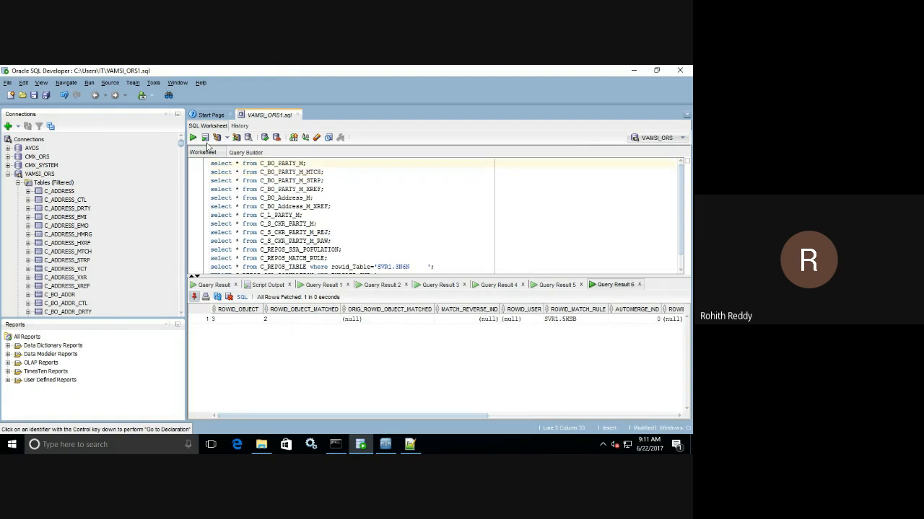
pyautogui.click(193, 137)
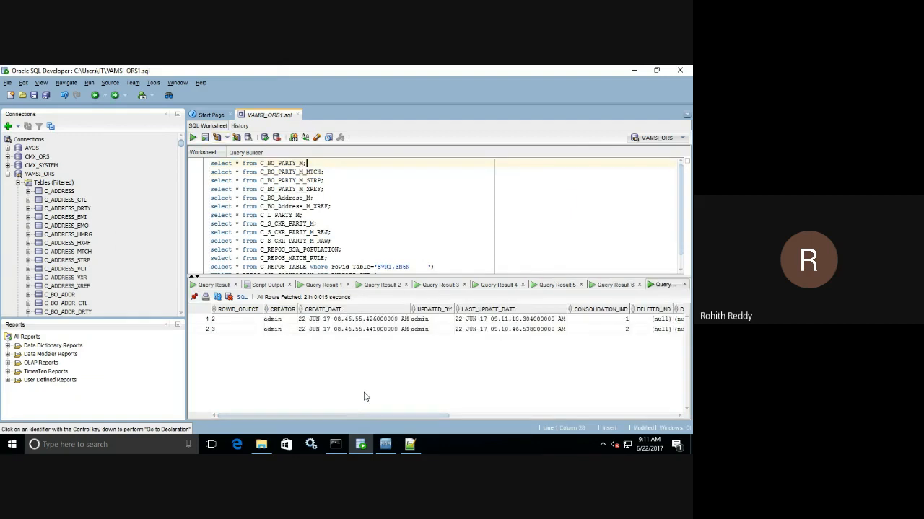
pyautogui.click(221, 331)
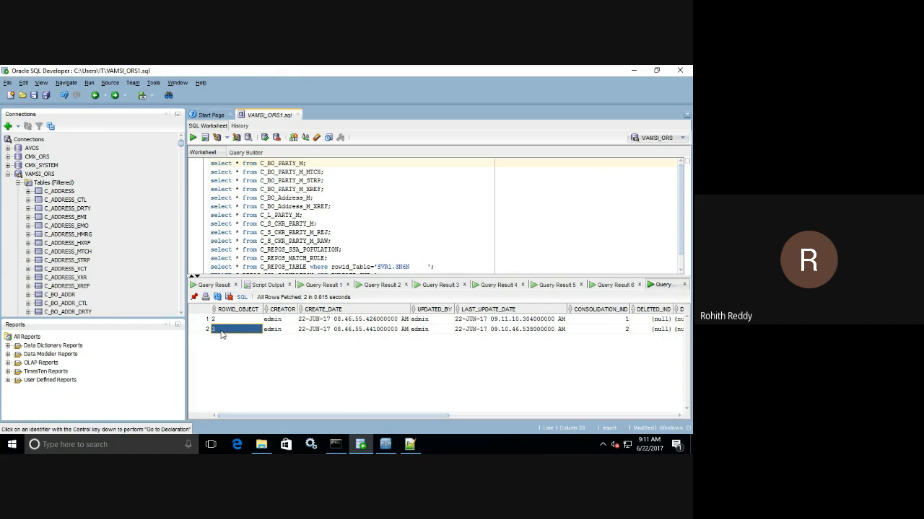
pyautogui.click(619, 330)
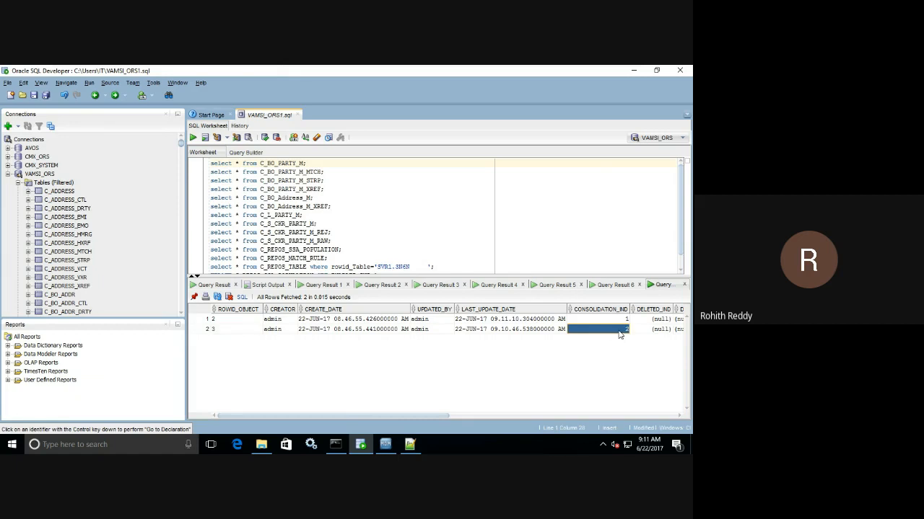
pyautogui.moveTo(238, 319); pyautogui.dragTo(598, 322)
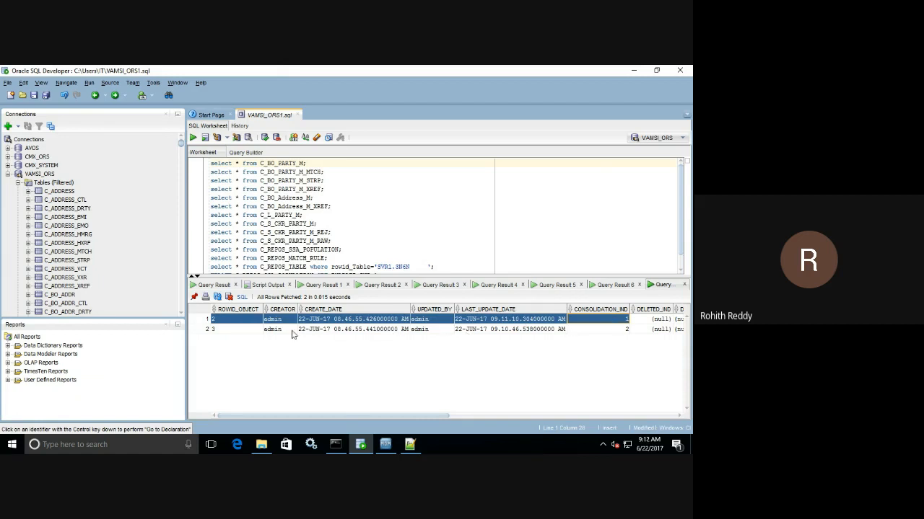
pyautogui.click(245, 329)
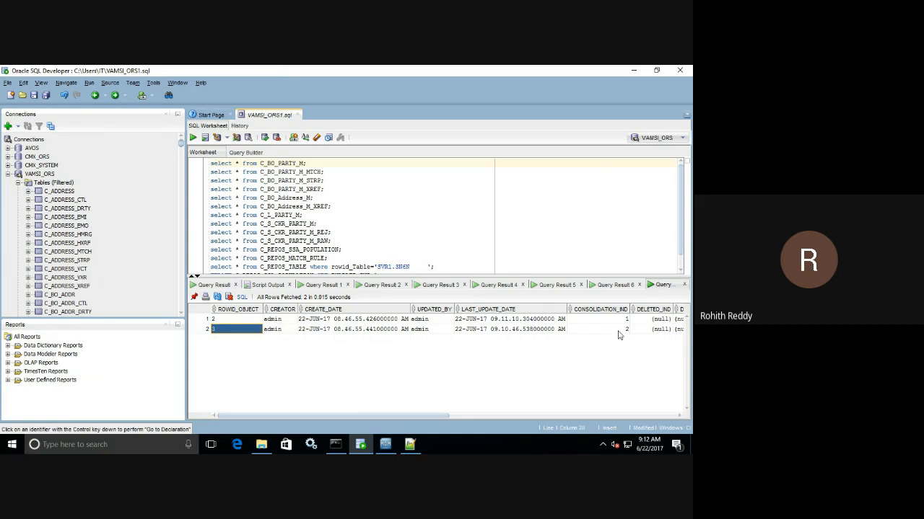
# Compare the pinned match row's ROWID_OBJECT and ROWID_OBJECT_MATCHED with the base records and their CONSOLIDATION_IND values.
pyautogui.click(615, 285)
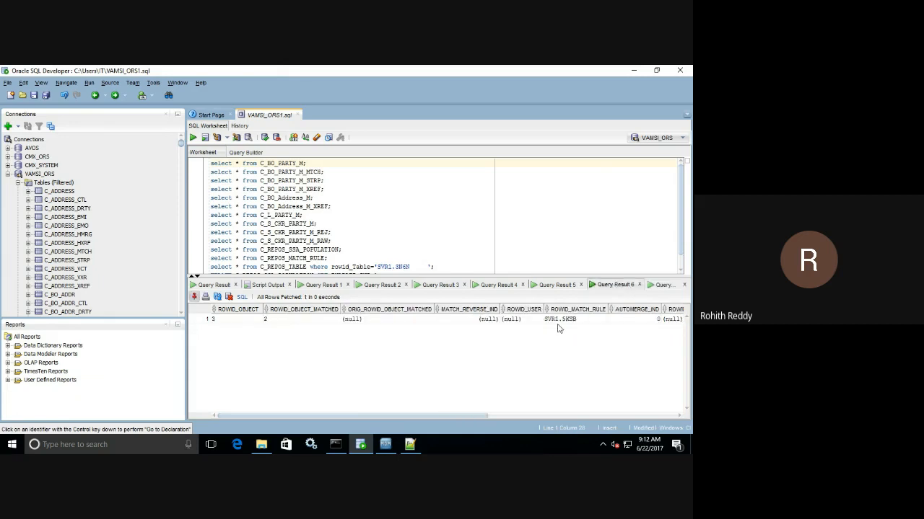
pyautogui.click(244, 321)
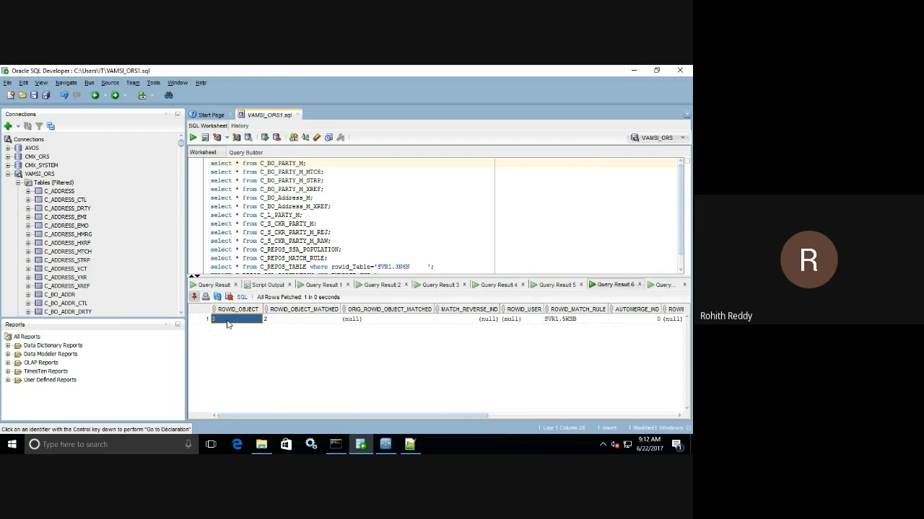
pyautogui.click(272, 322)
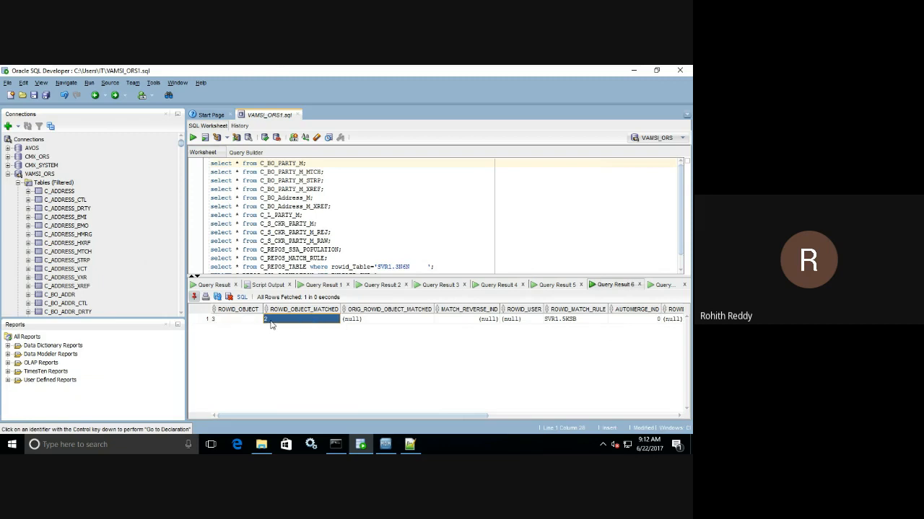
pyautogui.click(660, 285)
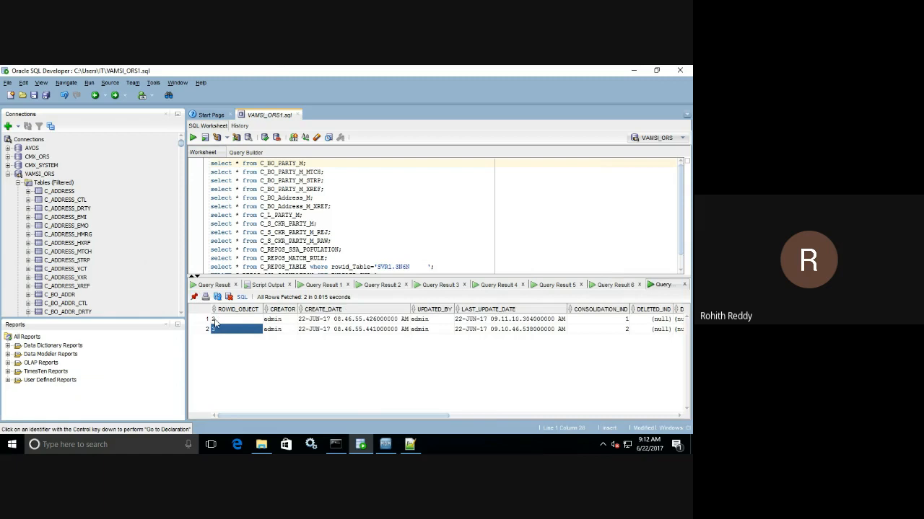
pyautogui.click(214, 320)
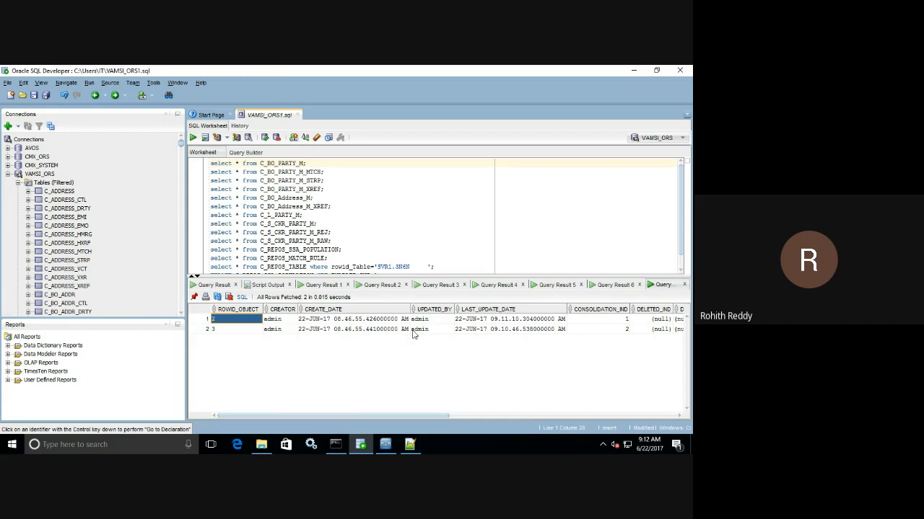
pyautogui.click(598, 330)
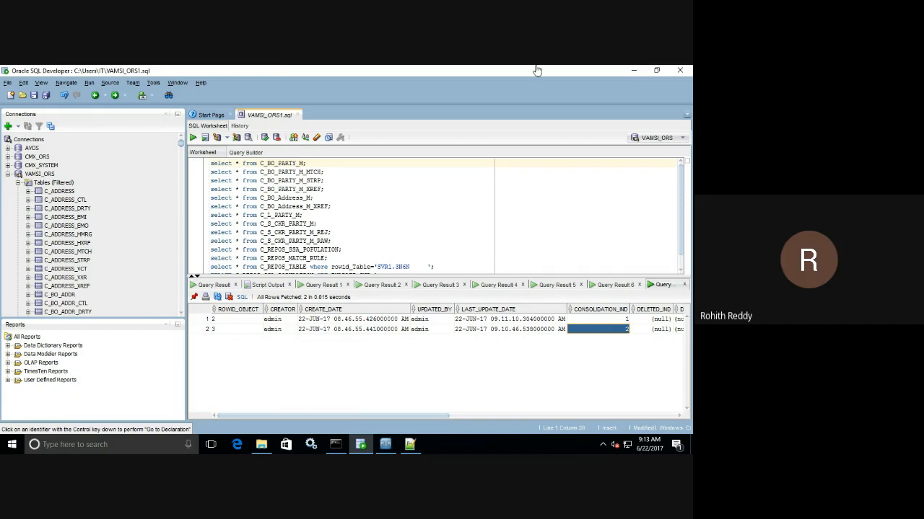
# Minimize the MDM10 virtual machine, switch to the Google Meet call in Chrome and try to end the call.
pyautogui.moveTo(560, 72)
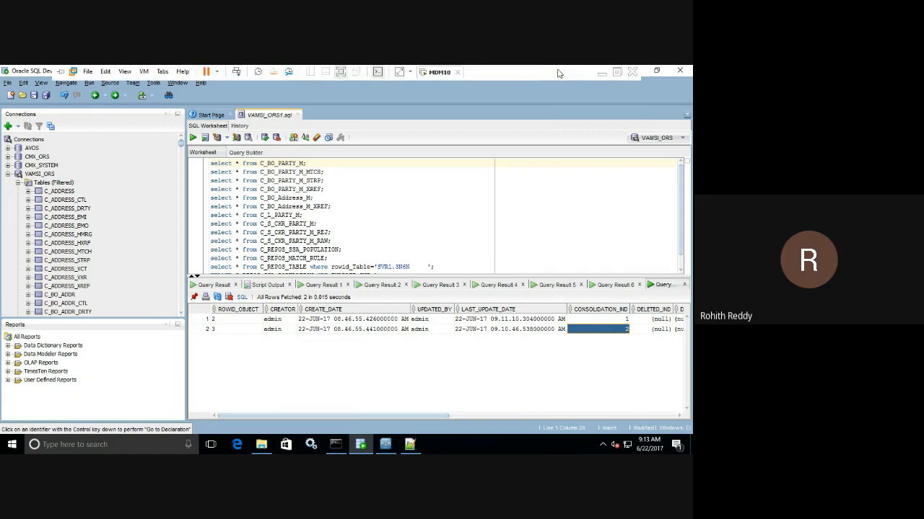
pyautogui.click(600, 74)
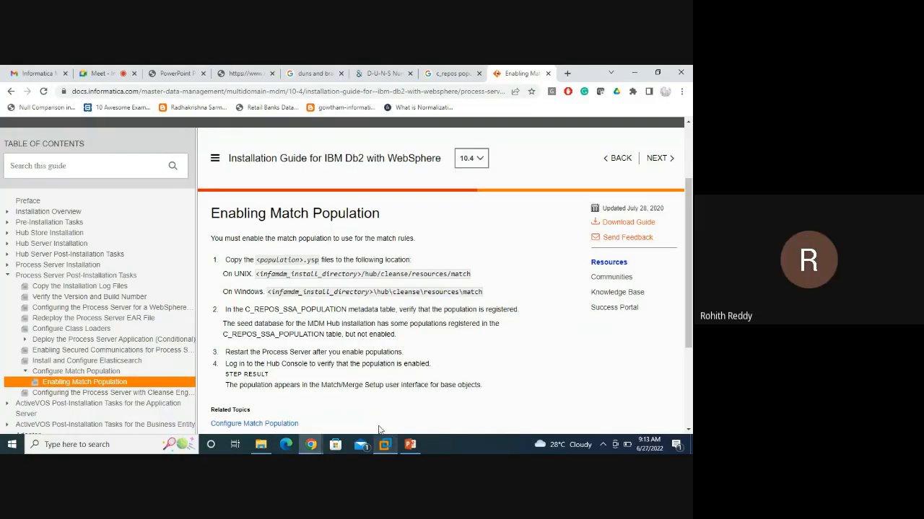
pyautogui.click(94, 73)
pyautogui.click(426, 415)
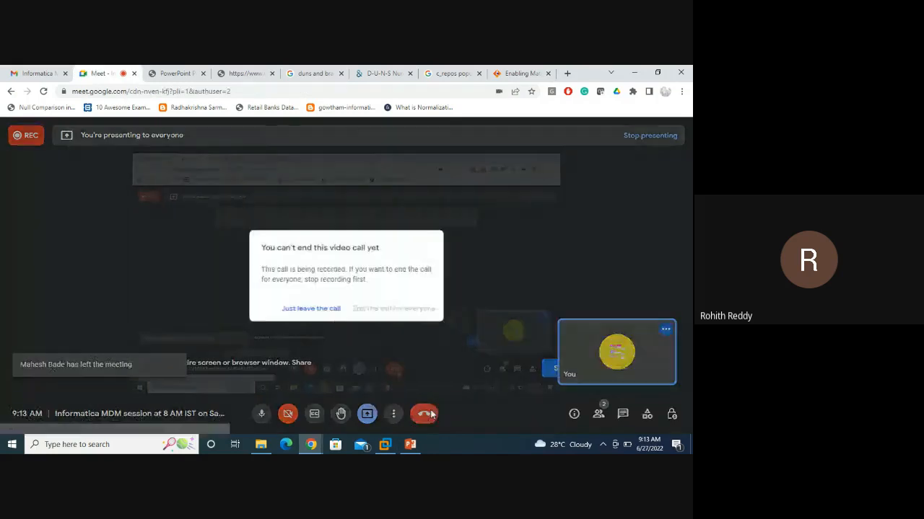